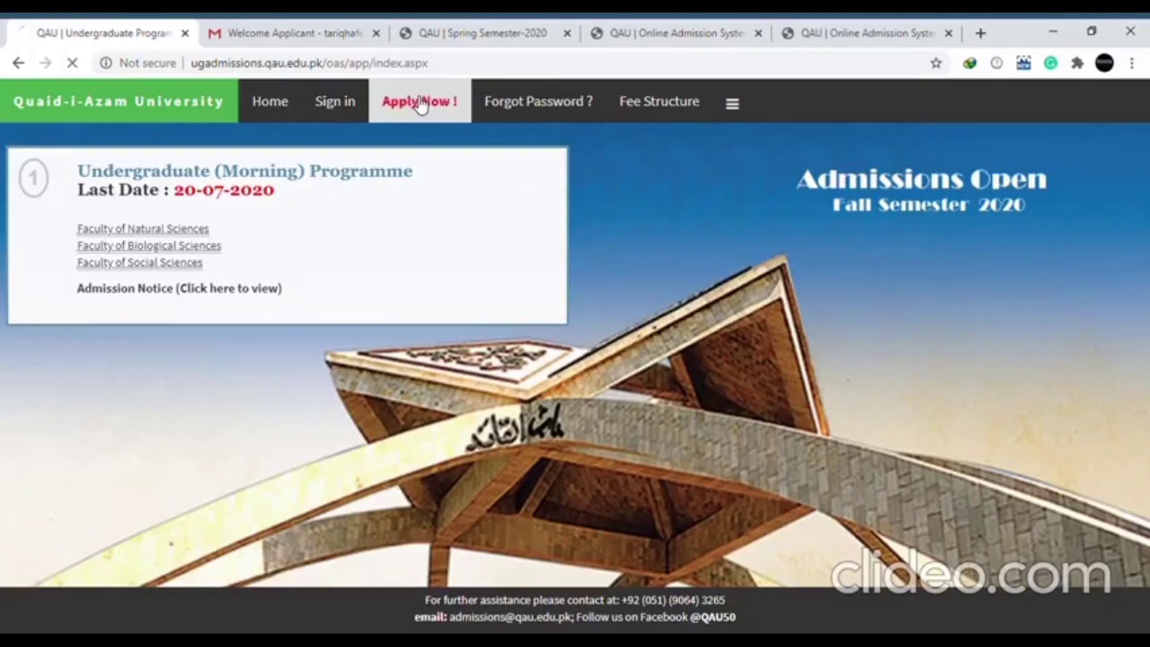
Start a new BS programme sign-up with the applicant's full name and e-mail address
left_click(420, 105)
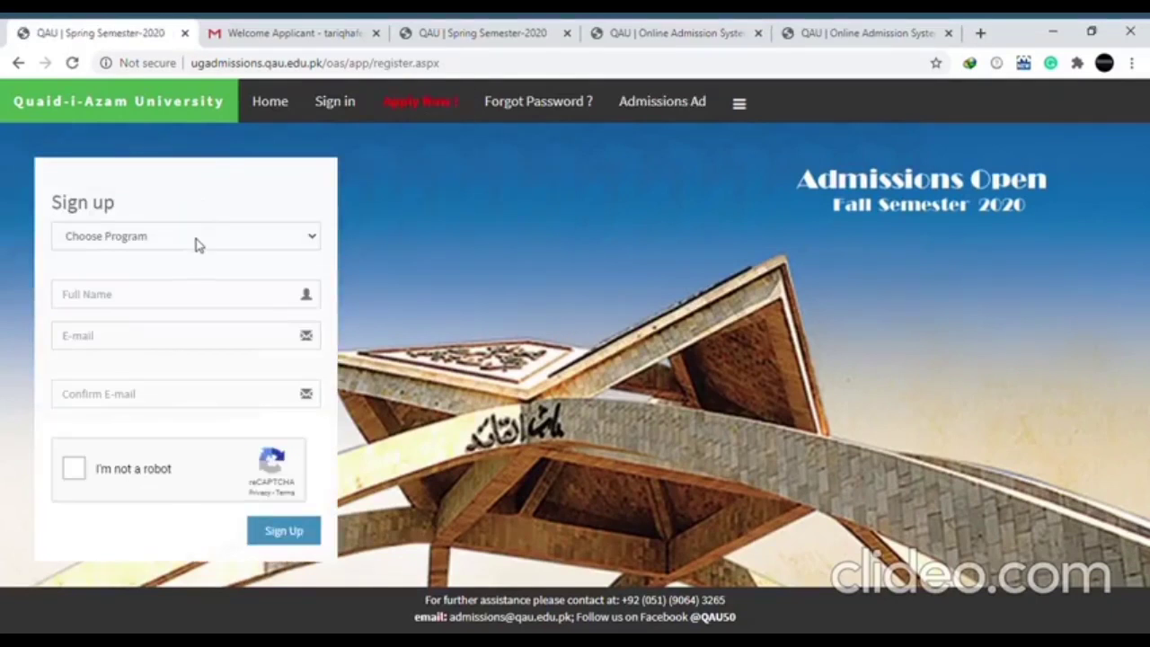
key("Down")
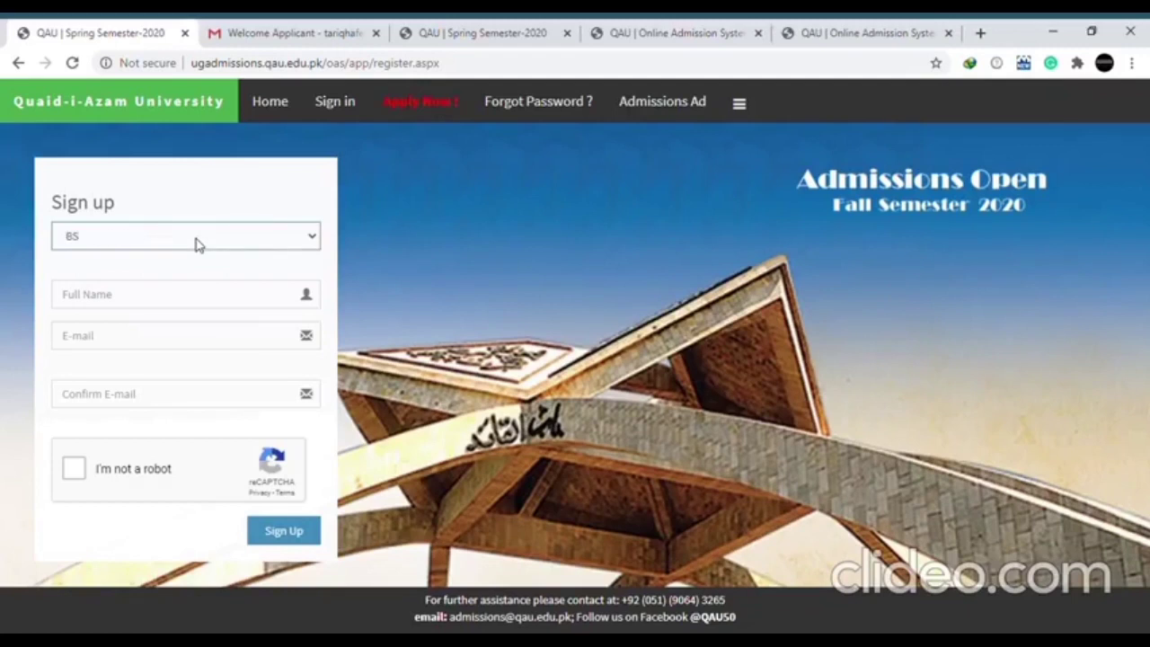
key("Tab")
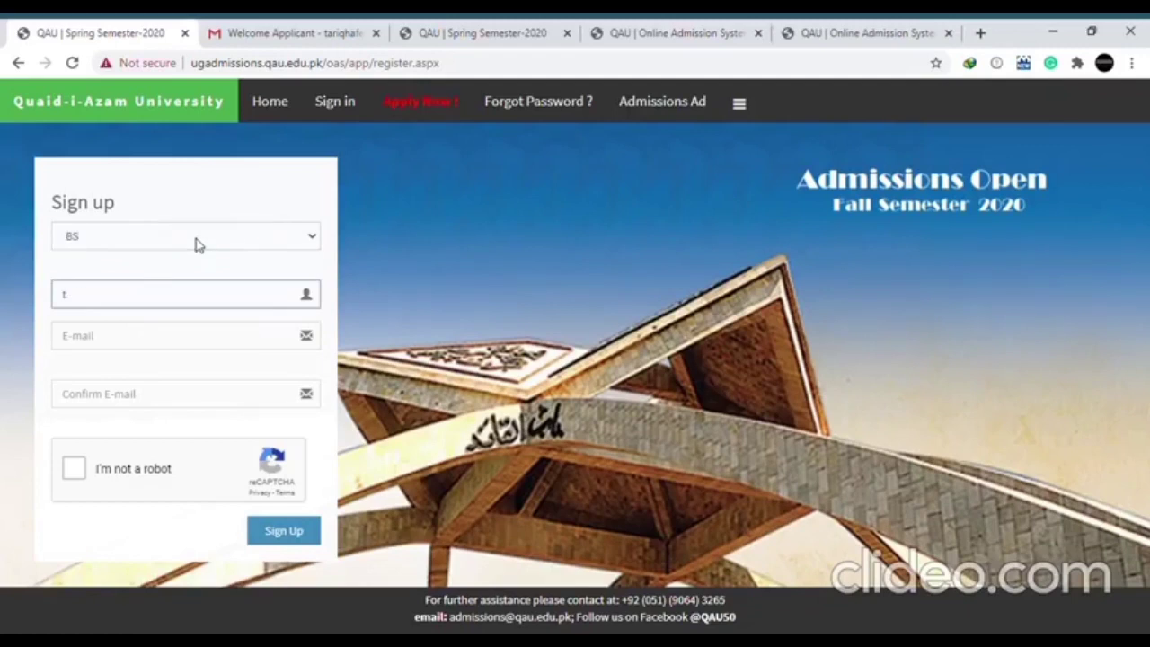
key("Tab")
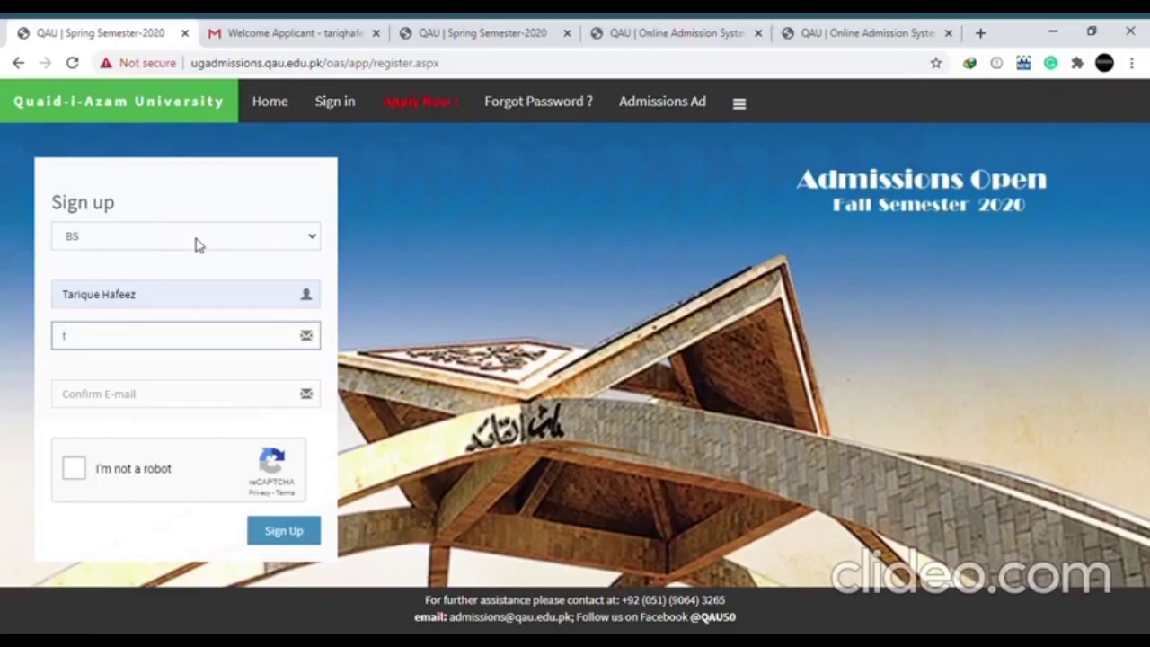
key("Tab")
type("t")
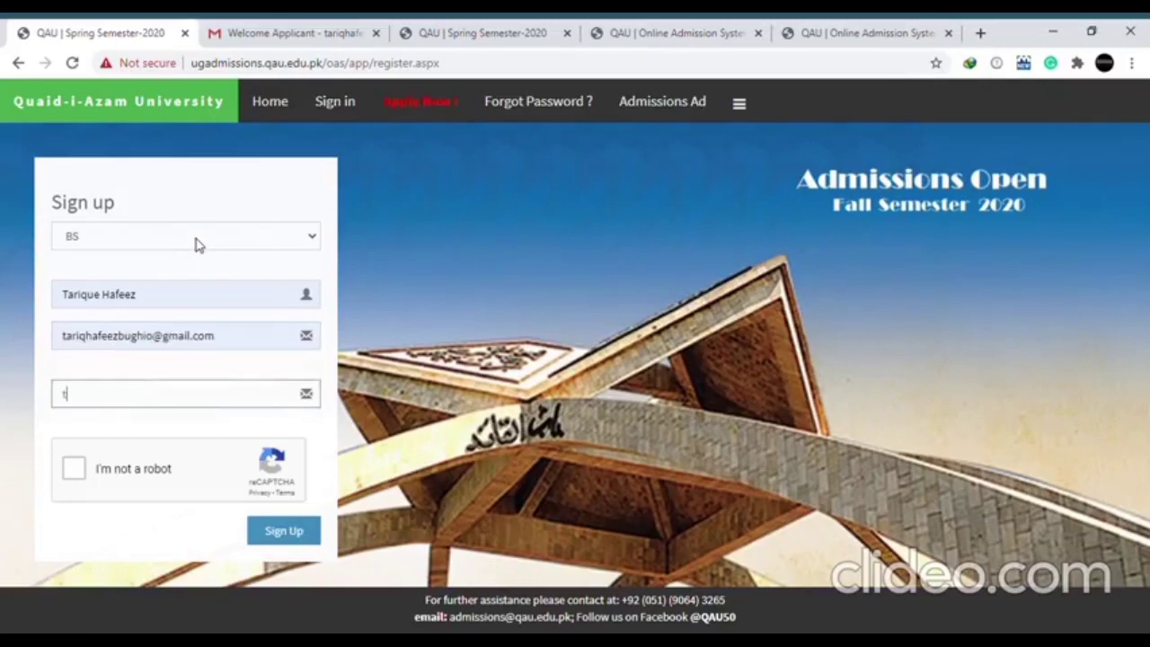
key("Tab")
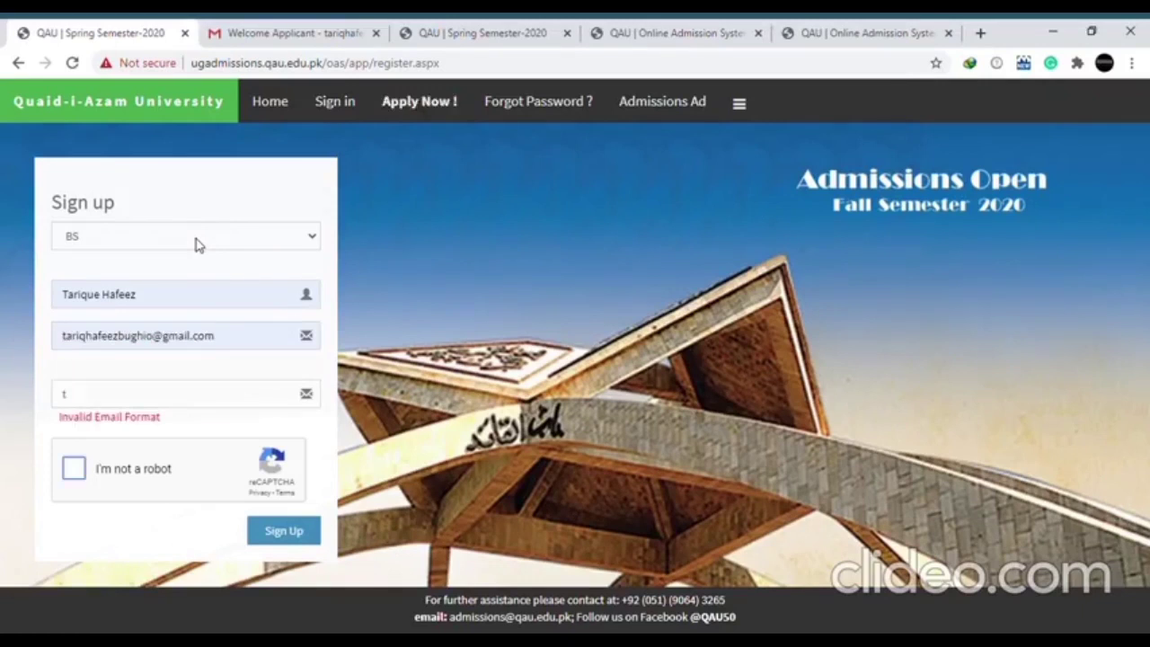
Correct the confirm e-mail, submit the sign-up, and check the welcome e-mail with login details
left_click(177, 397)
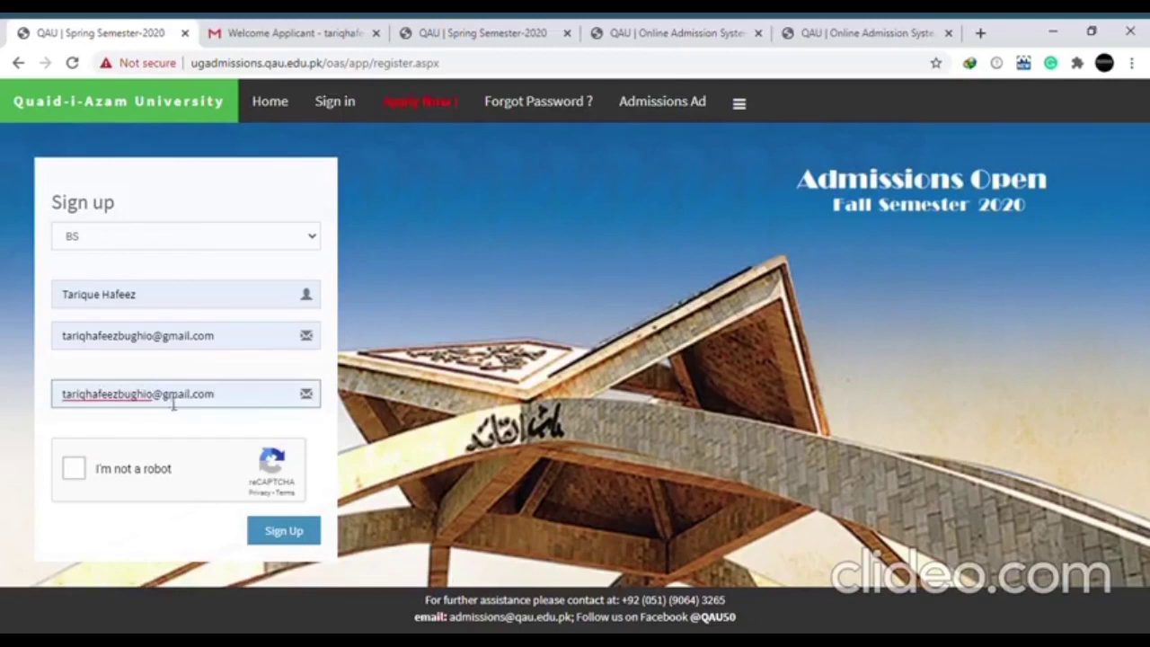
left_click(290, 544)
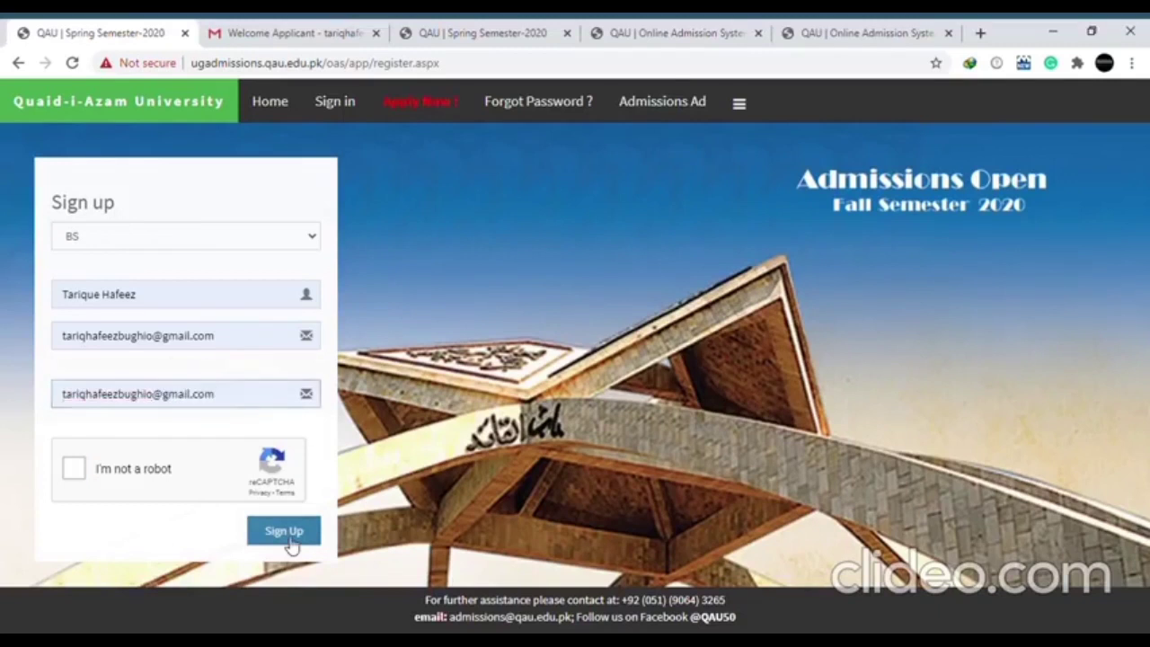
left_click(330, 32)
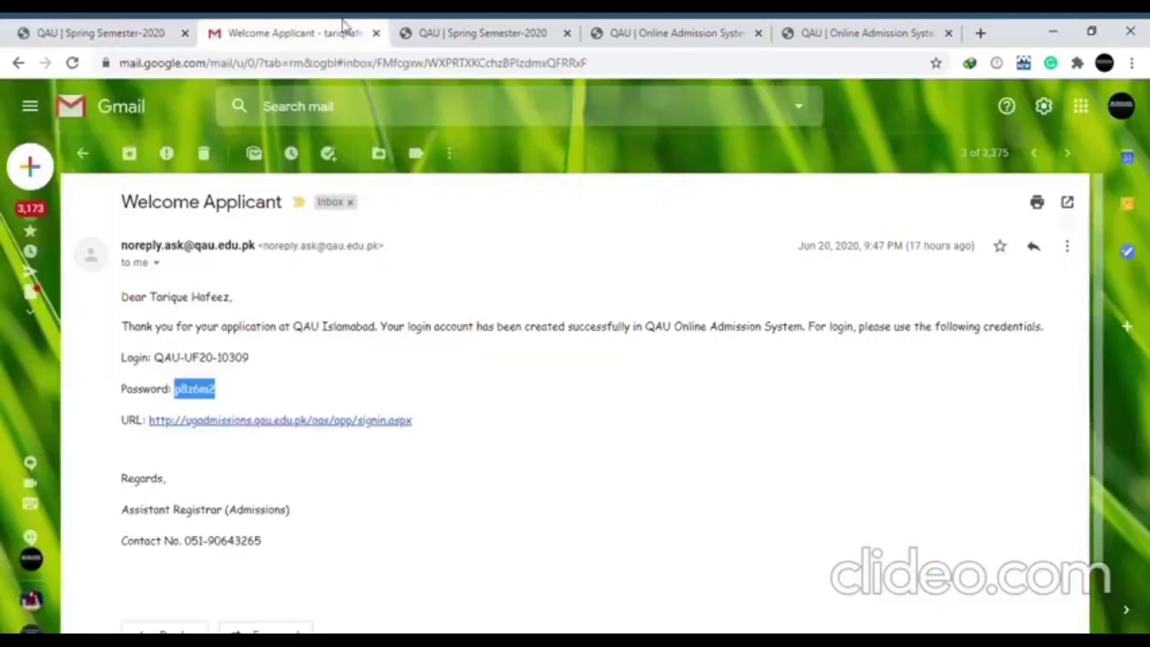
left_click(459, 29)
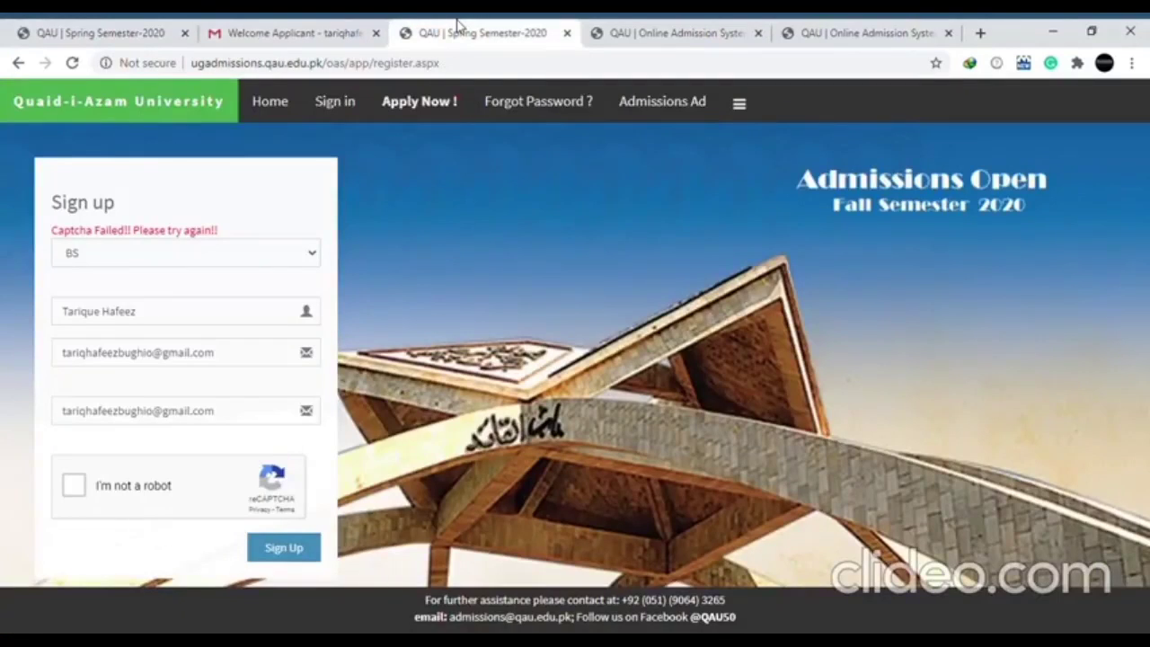
left_click(620, 33)
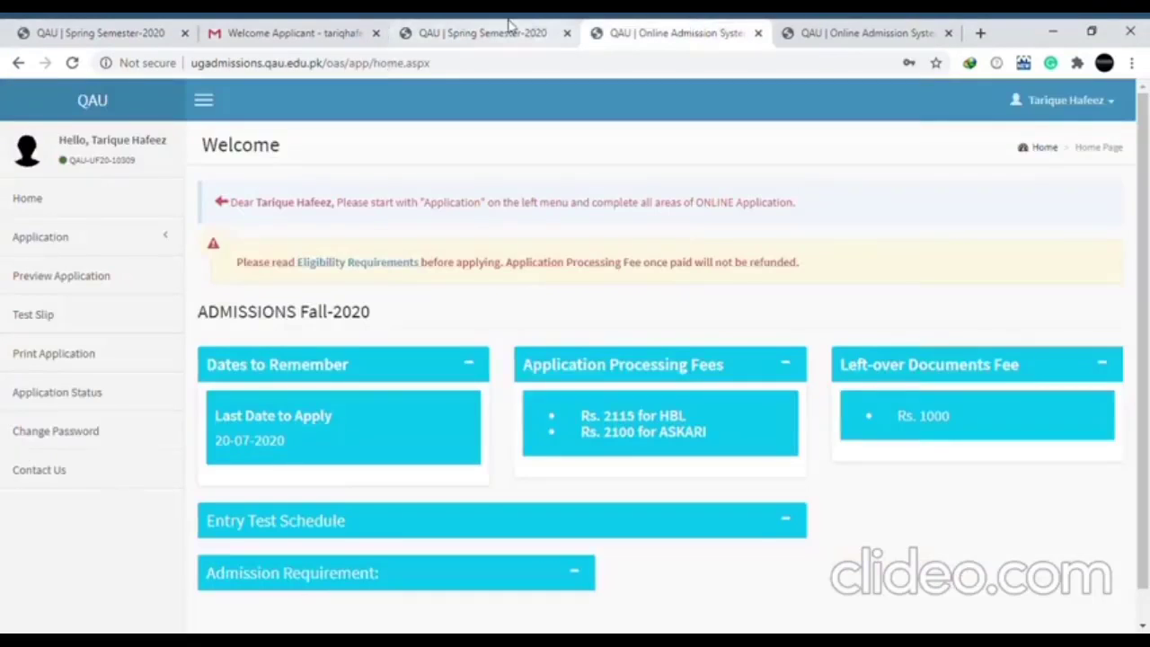
left_click_drag(509, 26, 452, 25)
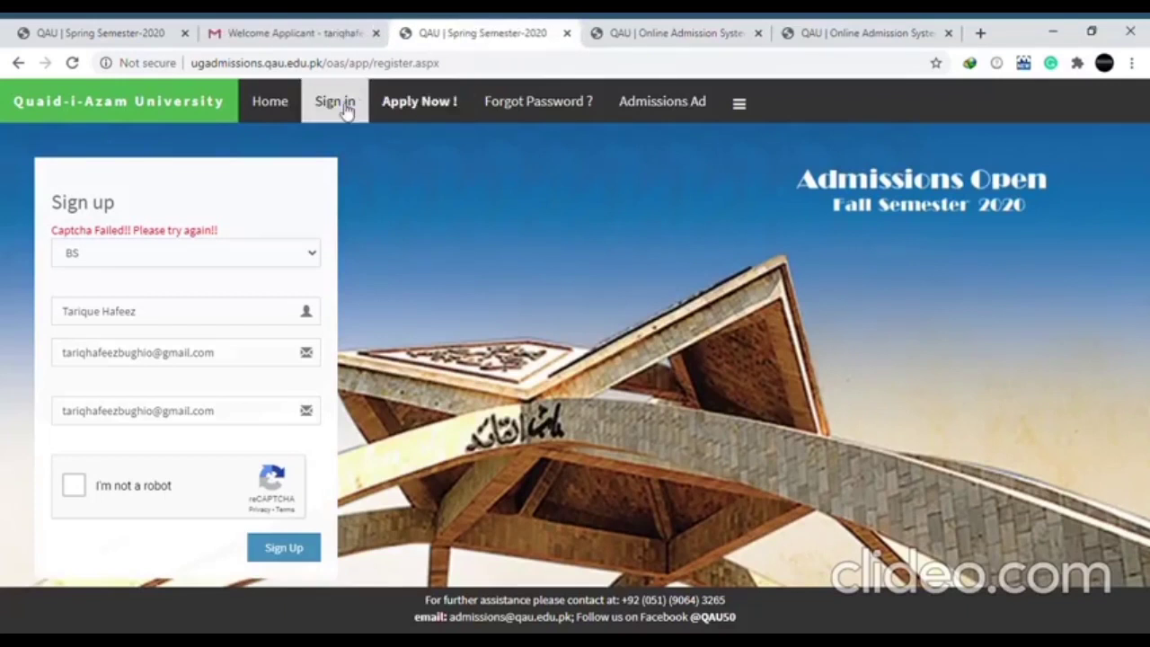
left_click(329, 30)
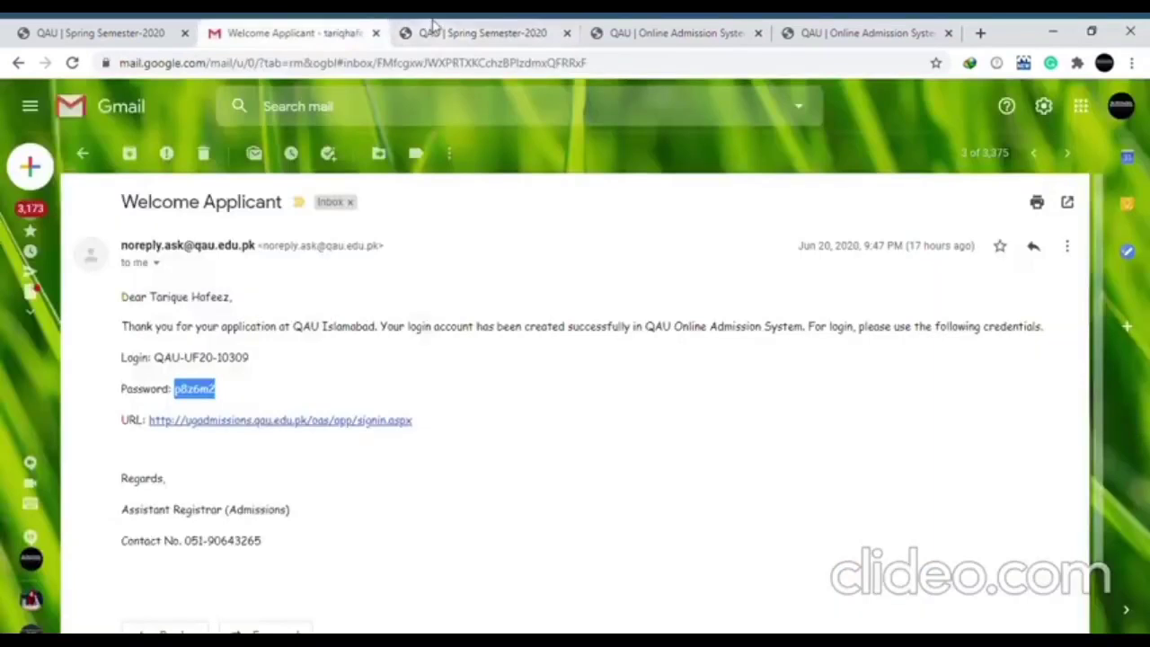
left_click(433, 27)
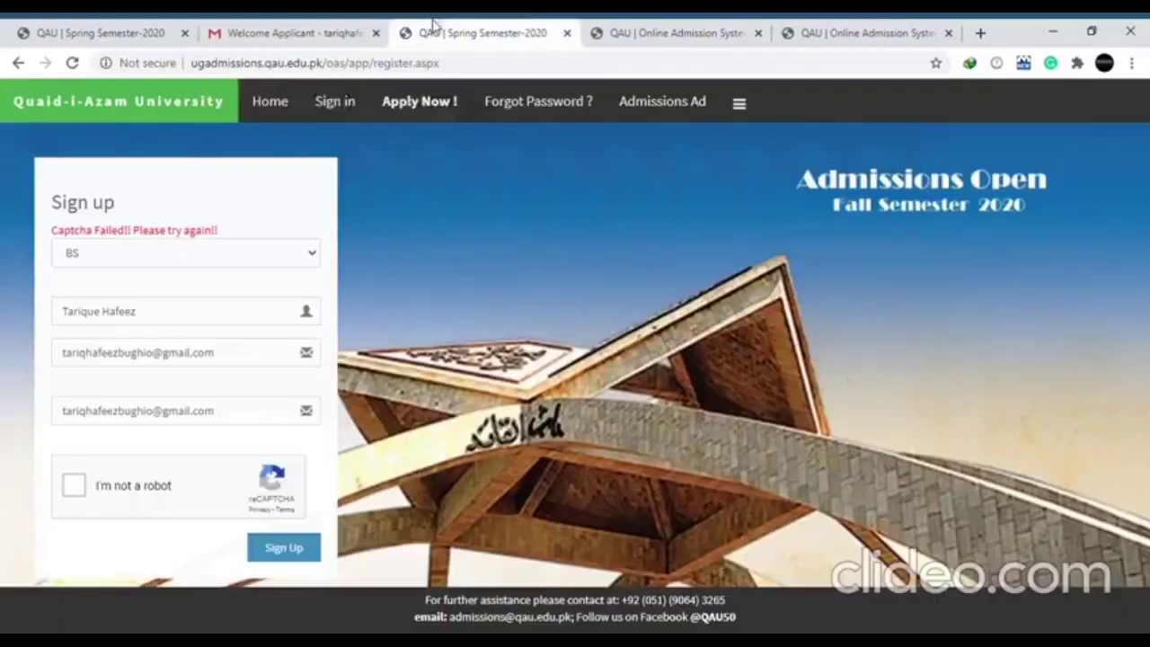
left_click(336, 102)
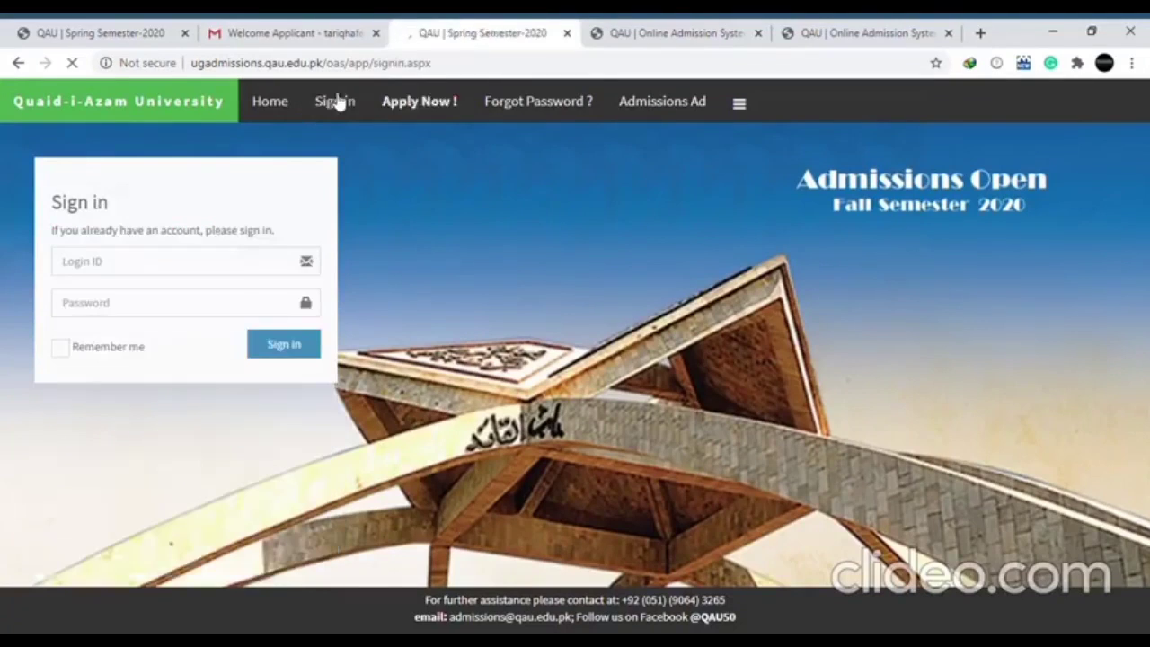
Try signing in with the login ID and password, then switch to the already logged-in dashboard
left_click(206, 273)
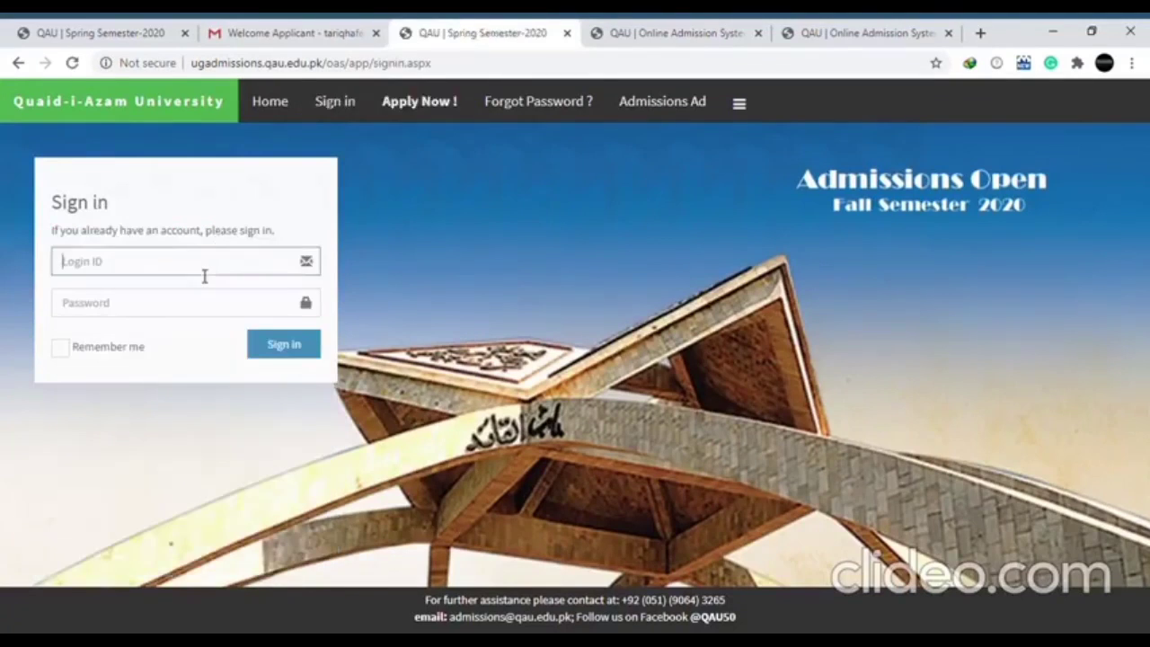
left_click(146, 316)
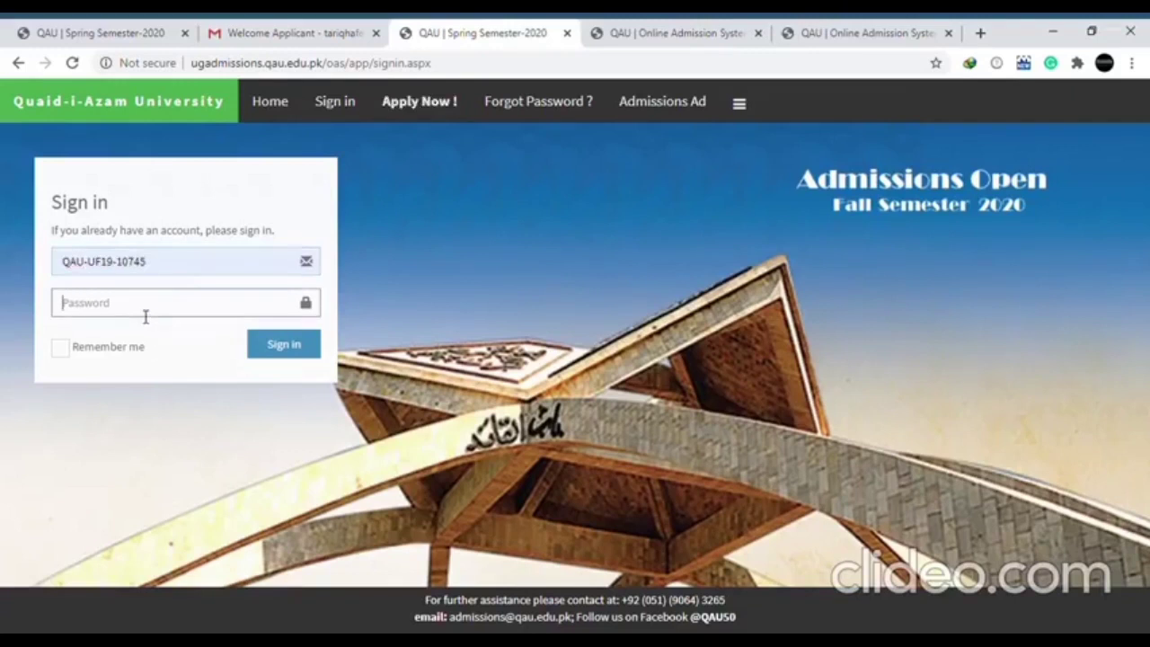
type("******")
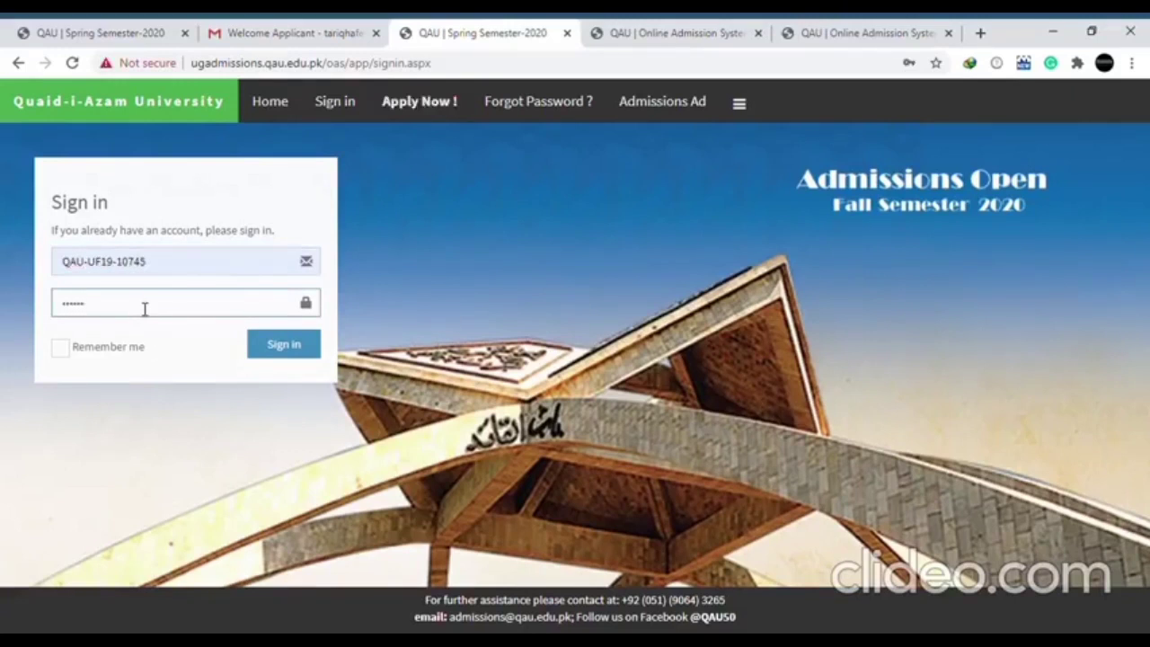
left_click(317, 345)
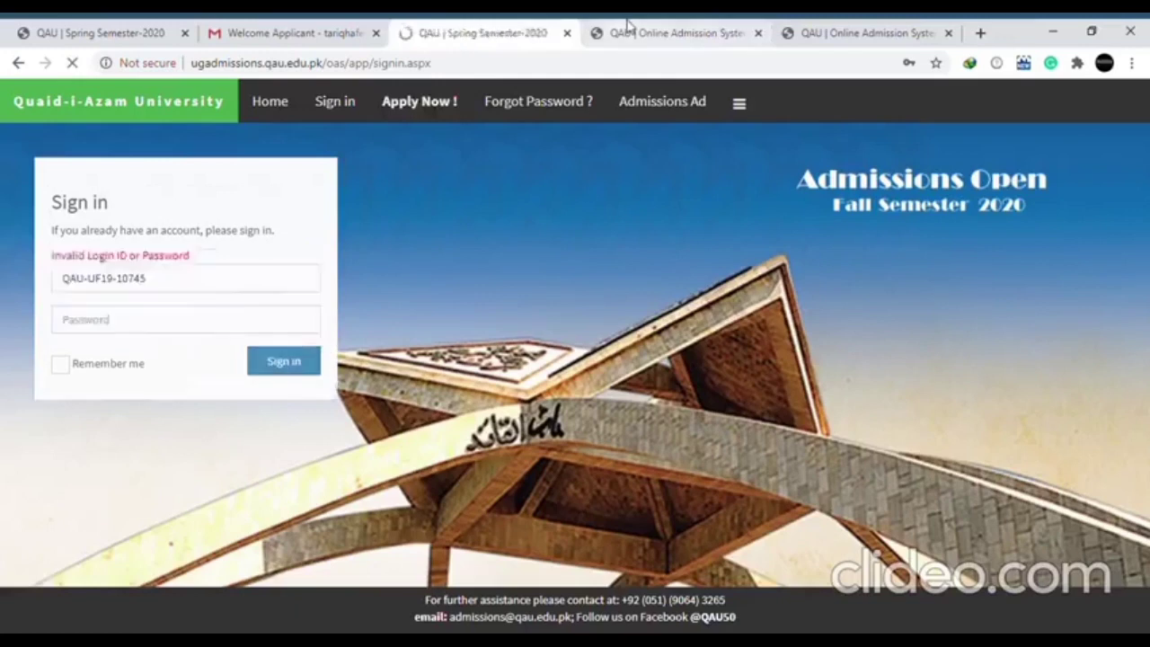
left_click(628, 27)
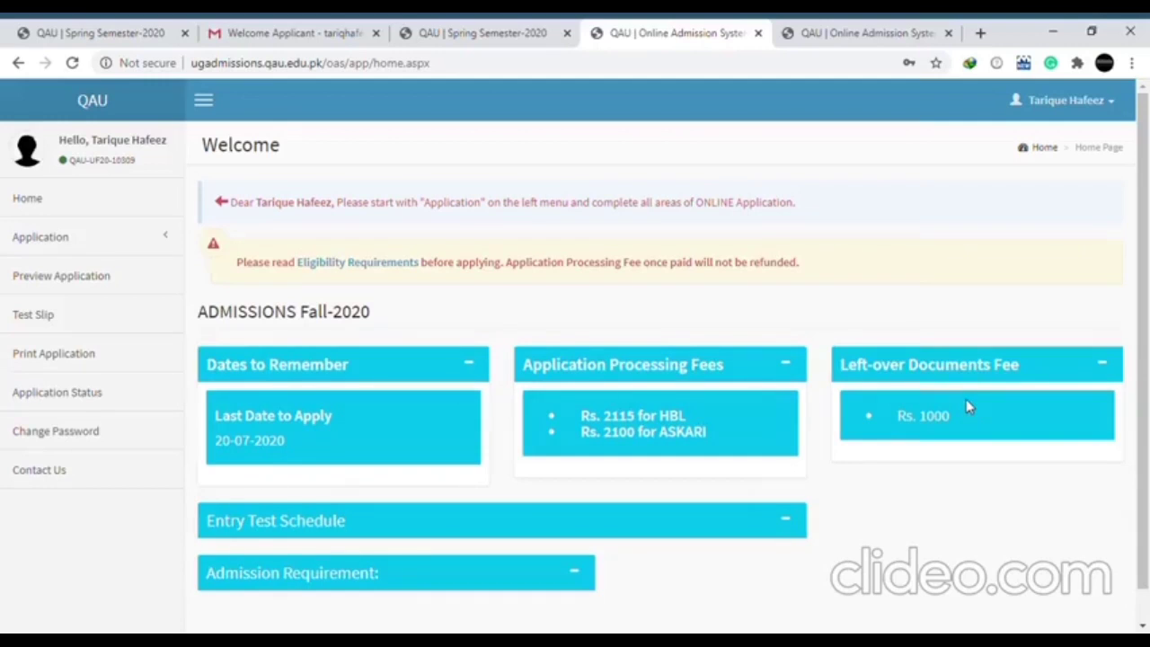
Open the Programme selection step and delete all previously applied programme priorities
left_click(145, 241)
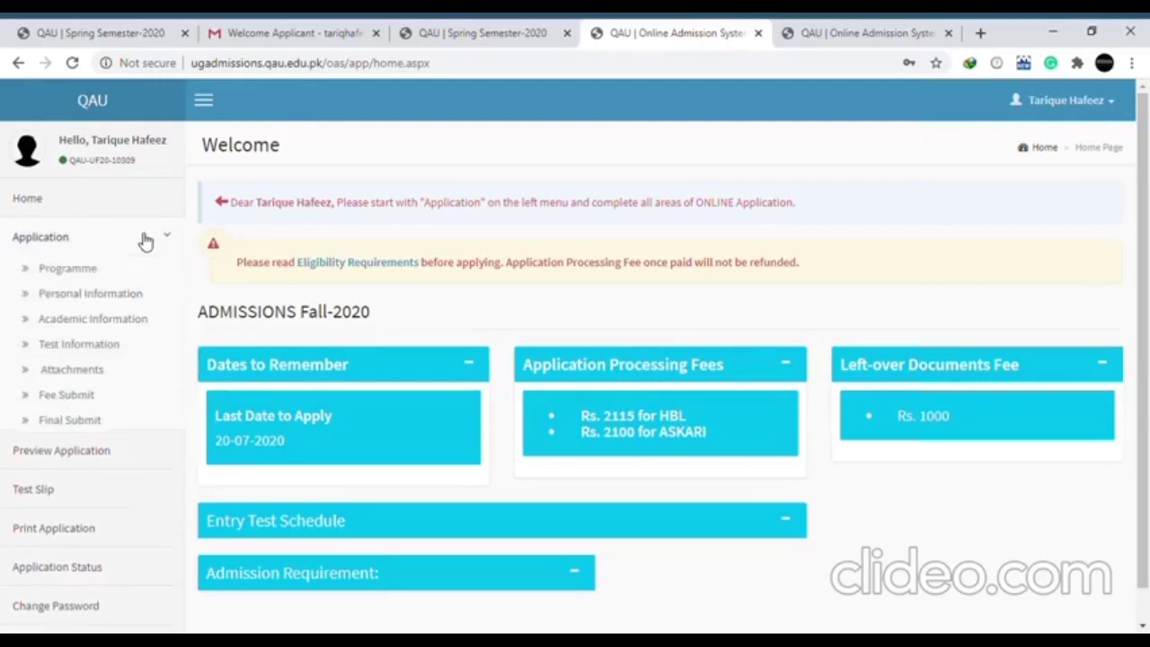
left_click(90, 274)
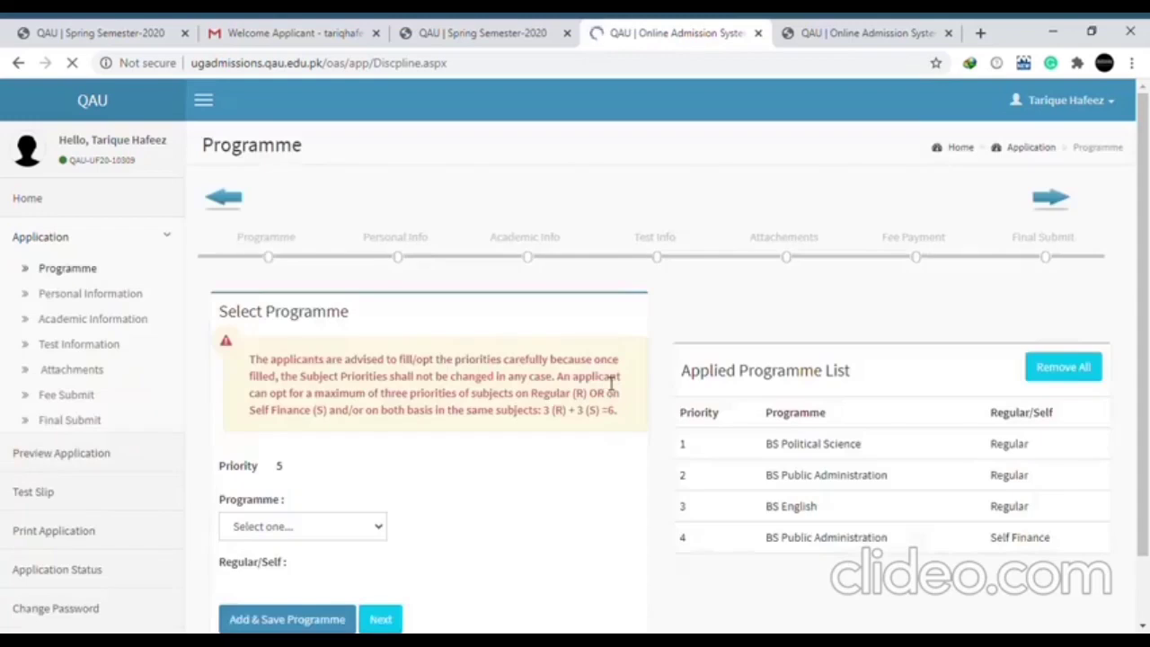
left_click(1066, 368)
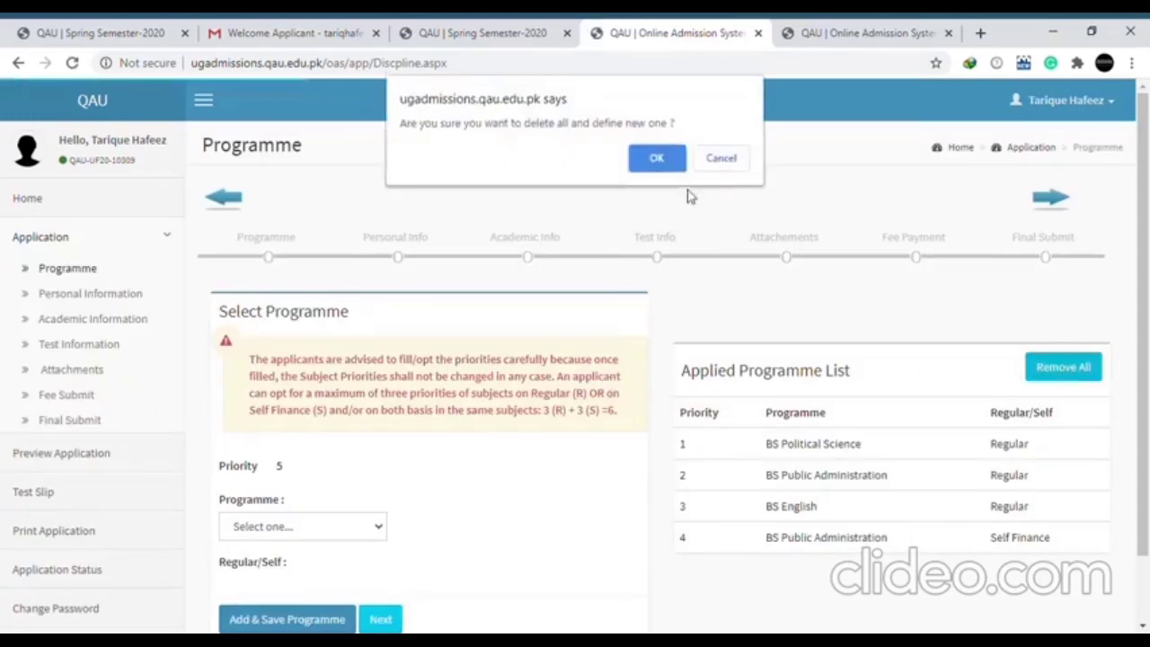
left_click(657, 158)
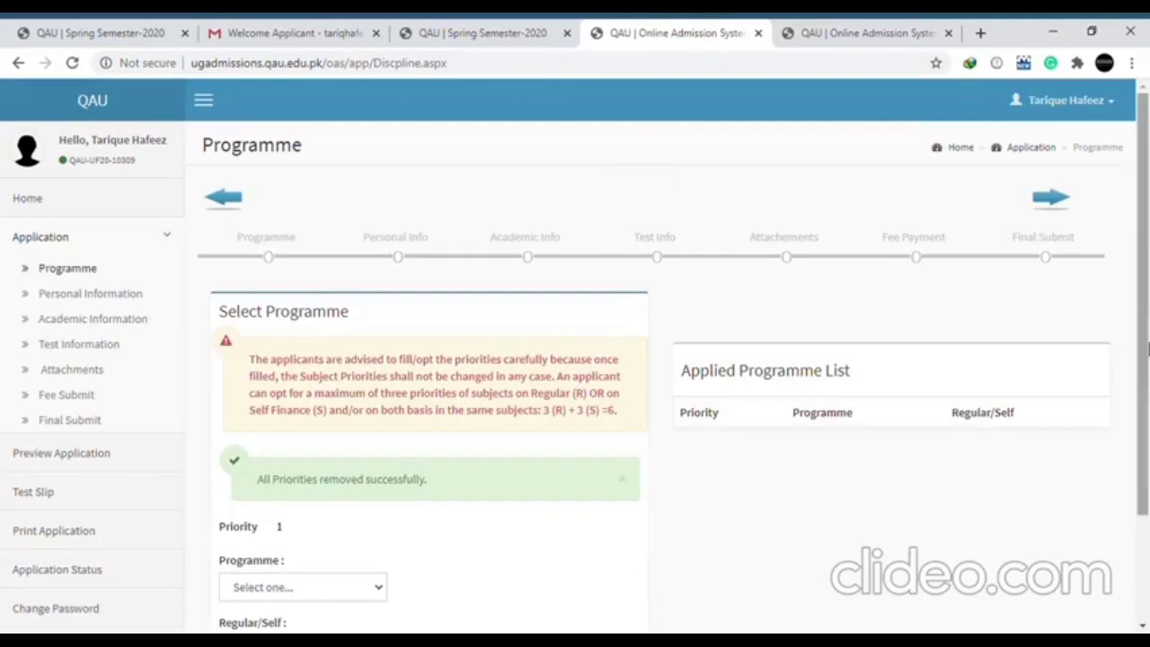
Save BS Political Science on a Regular basis as priority 1
left_click_drag(1148, 347, 1148, 413)
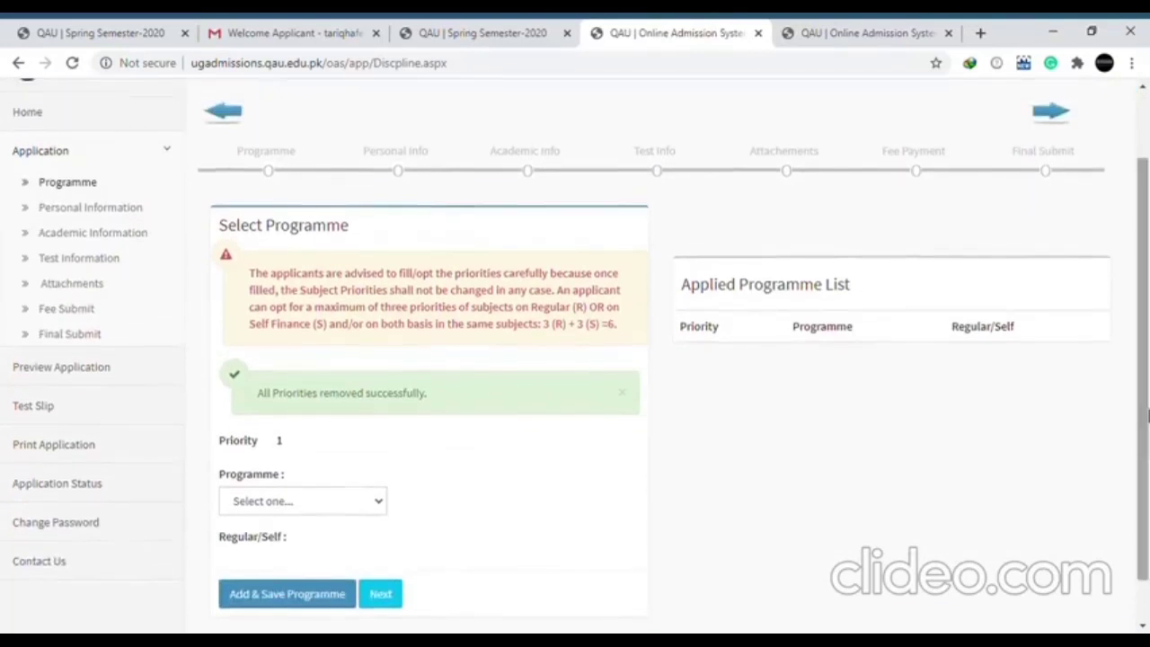
scroll(1147, 472, "down", 1)
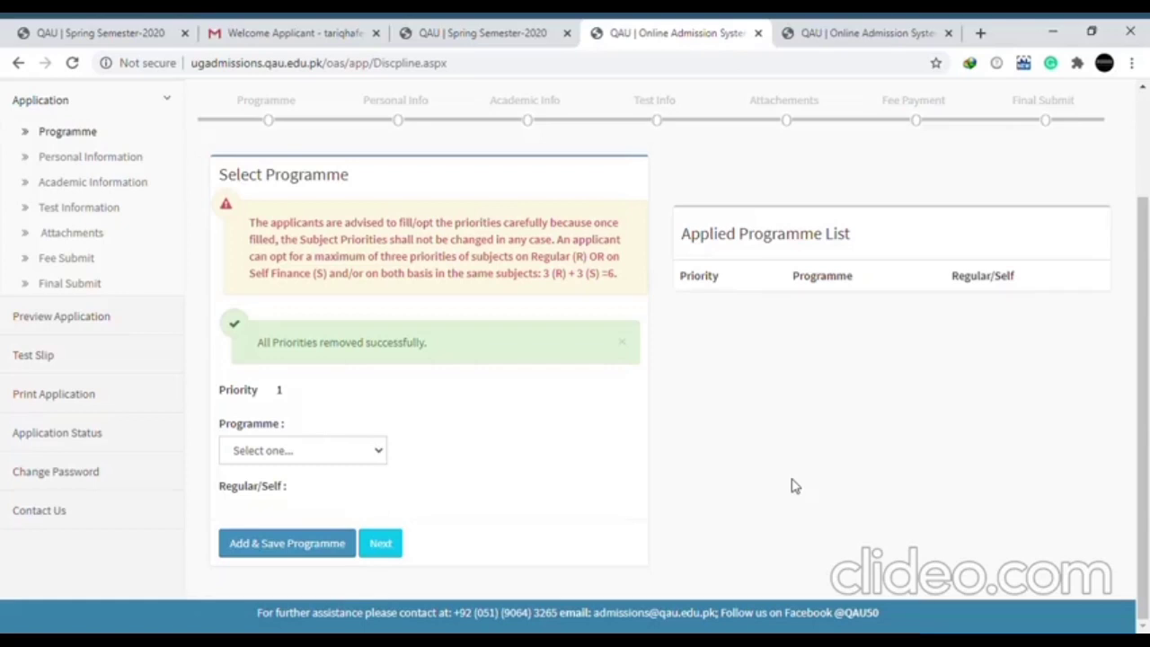
left_click(335, 444)
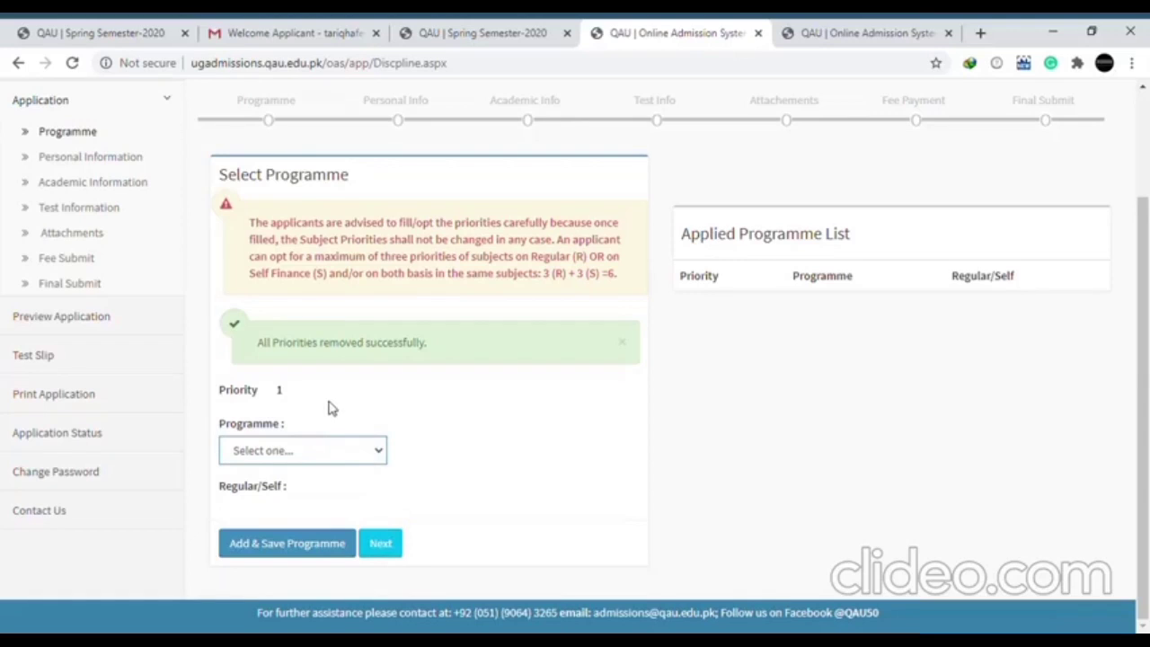
left_click(338, 363)
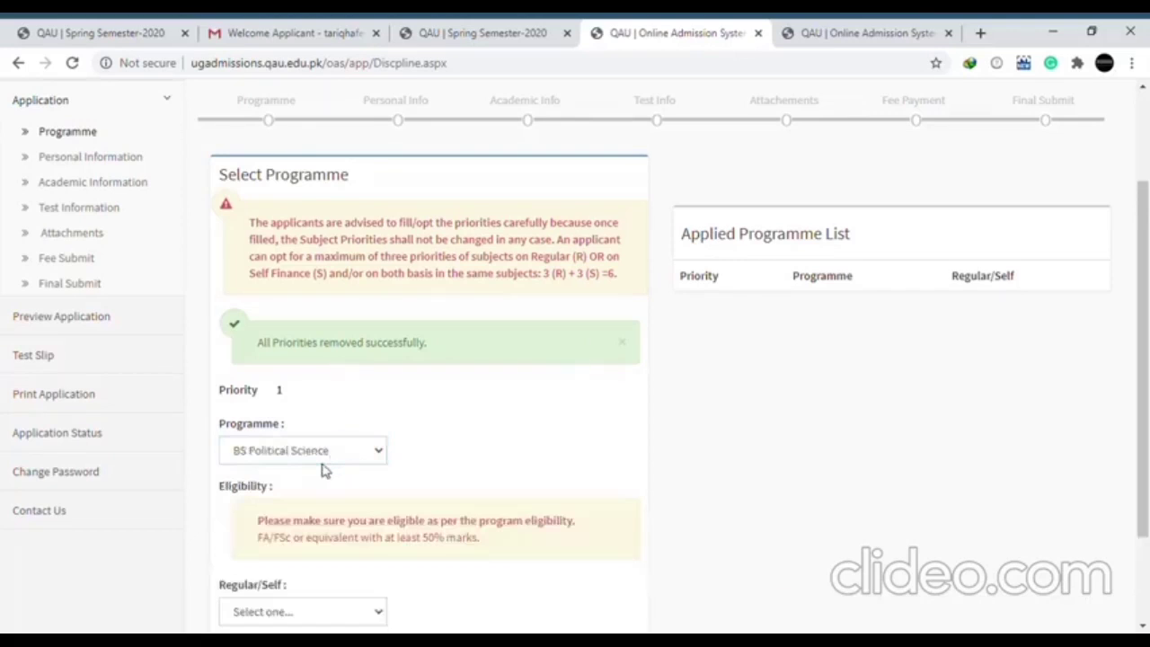
left_click(346, 613)
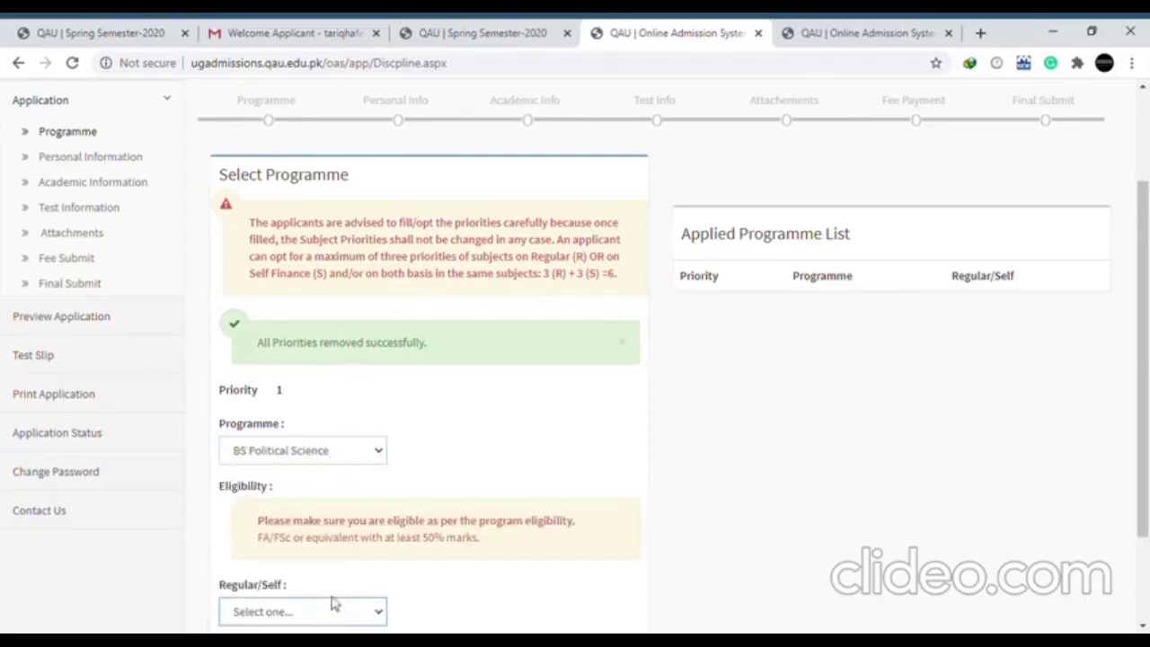
left_click(314, 580)
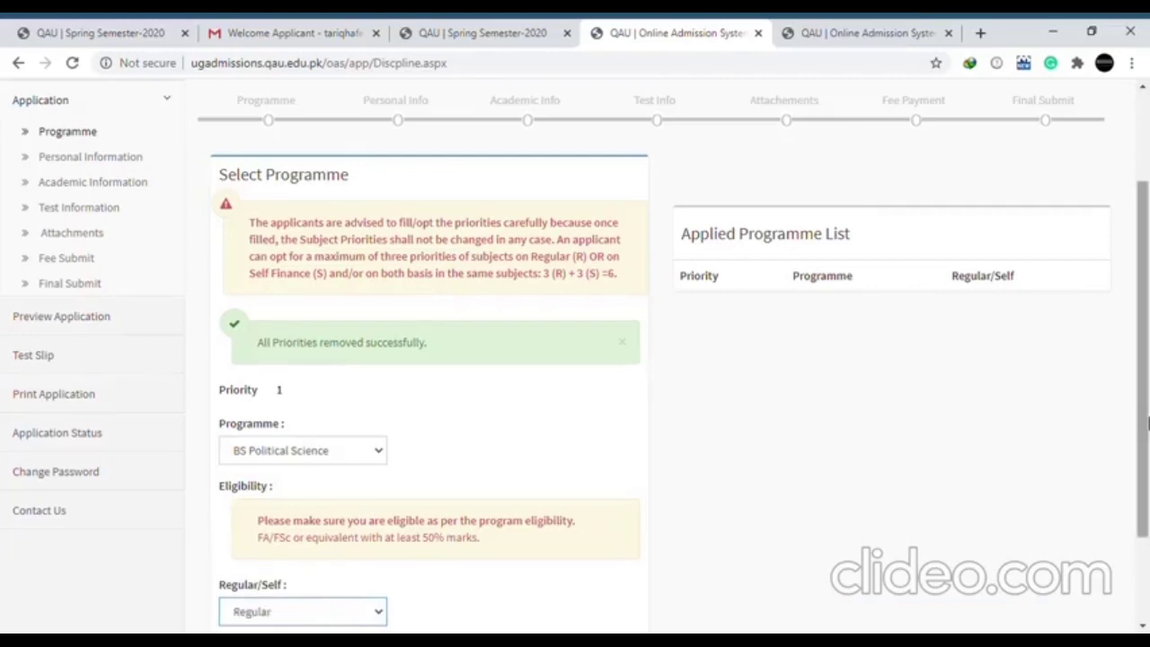
scroll(580, 528, "down", 3)
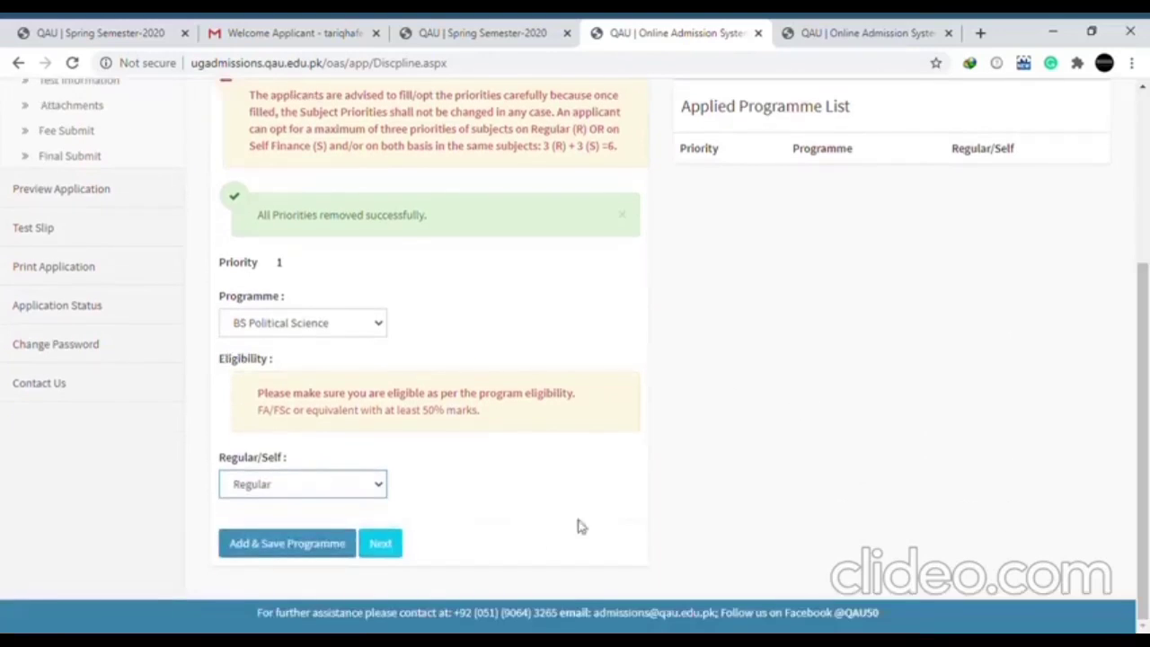
left_click(303, 550)
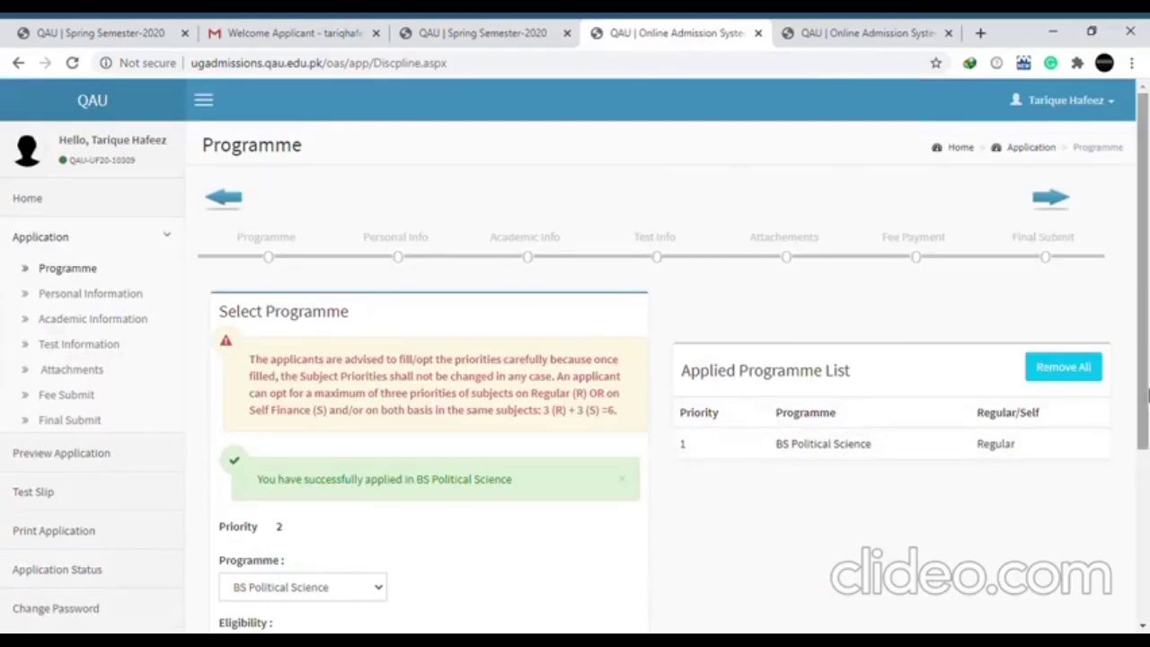
Save BS Public Administration (Regular) as priority 2
scroll(1145, 396, "down", 3)
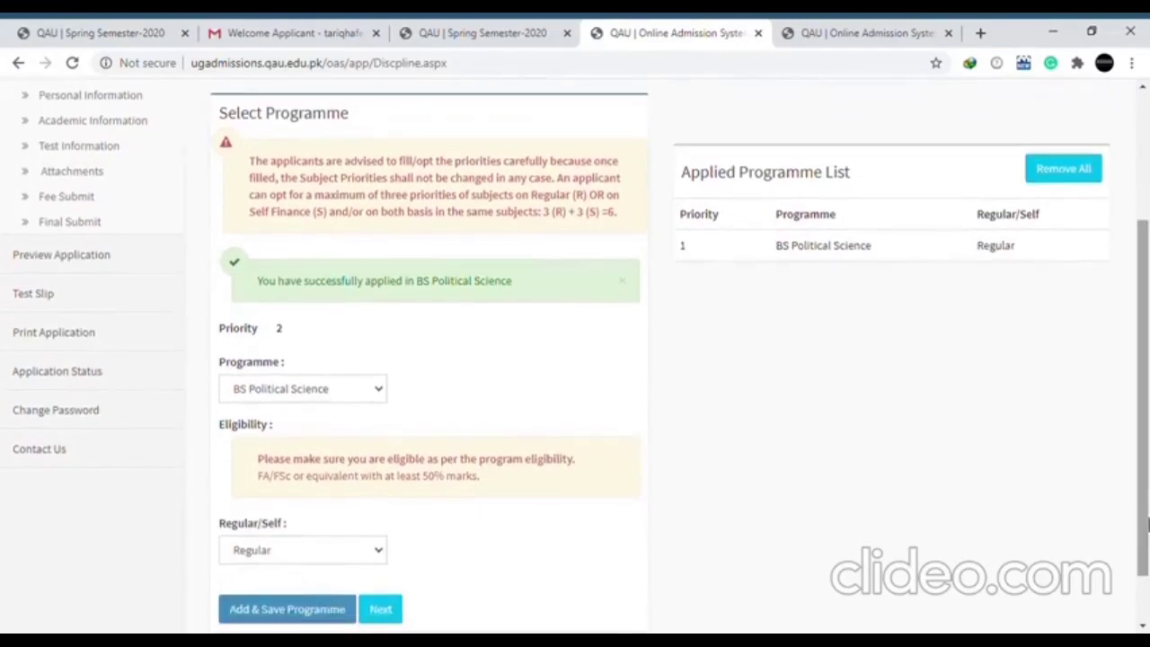
left_click(372, 389)
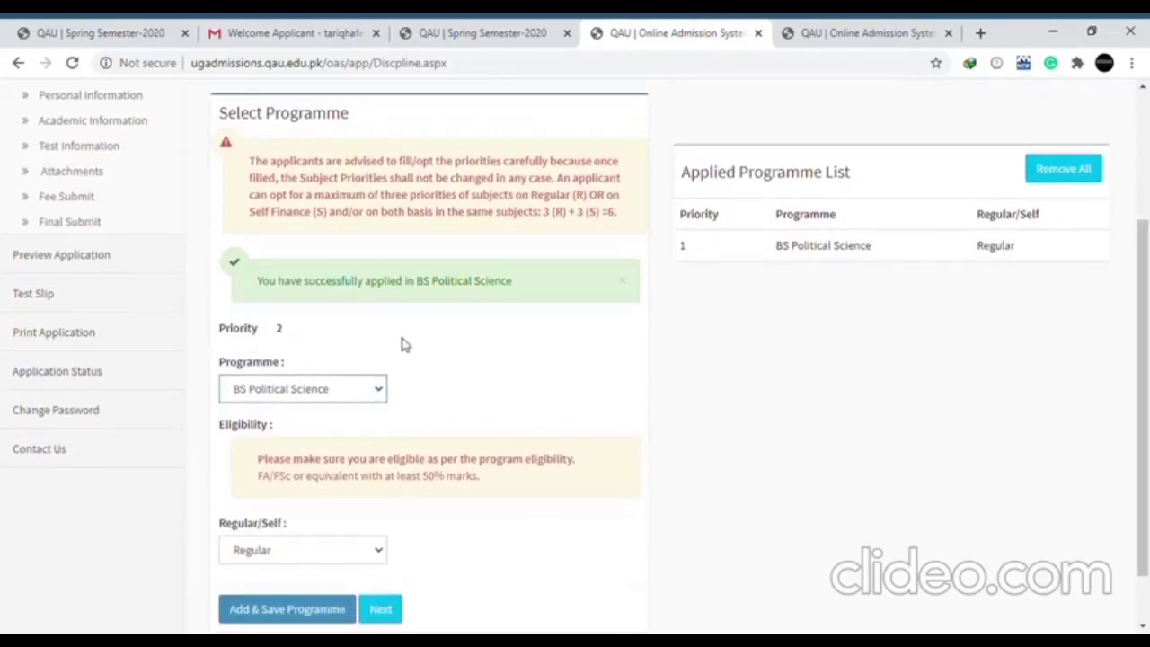
key("Down")
key("Down")
key("Down")
key("Down")
left_click(331, 554)
left_click(284, 586)
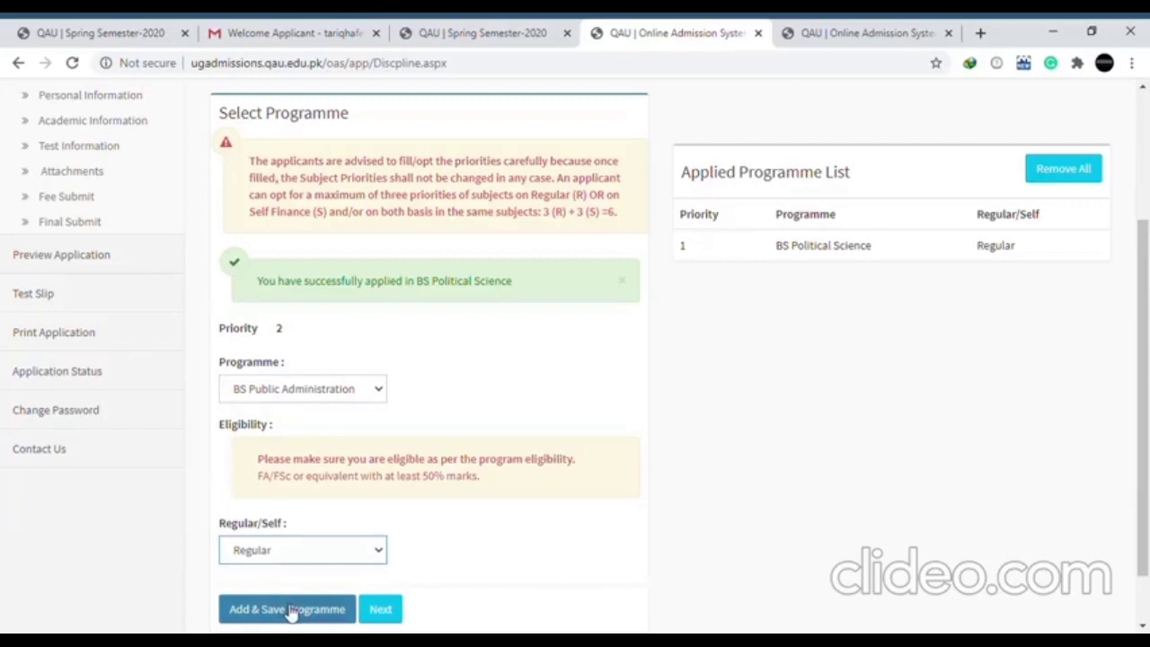
left_click(289, 611)
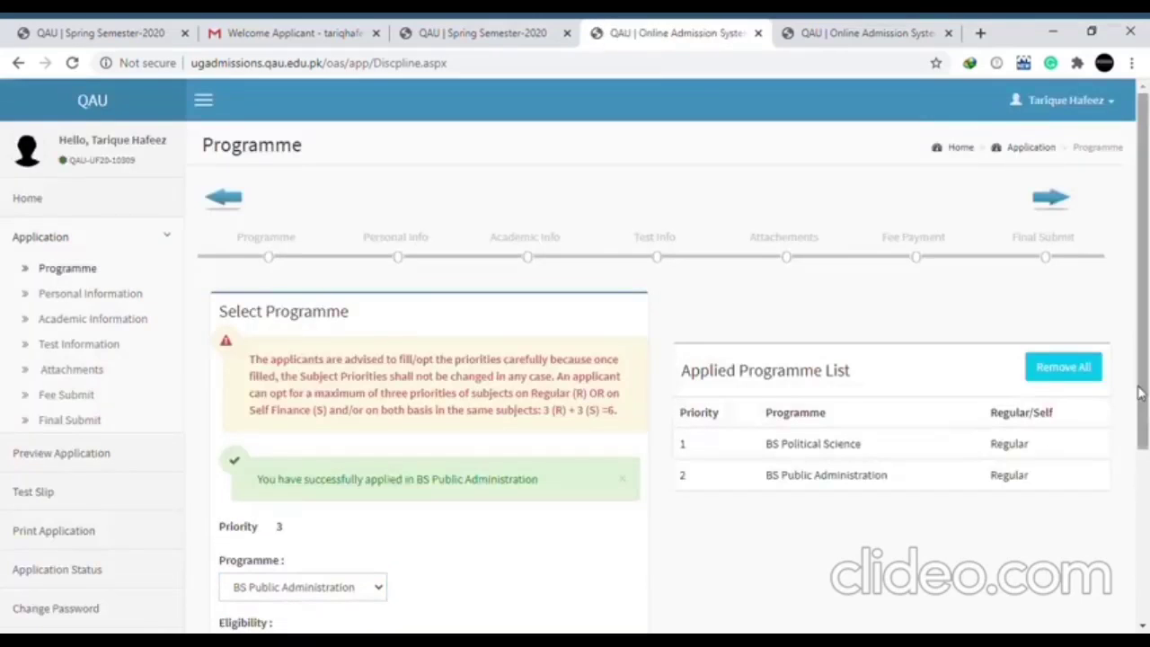
Save BS English (Regular) as priority 3
scroll(1140, 393, "down", 3)
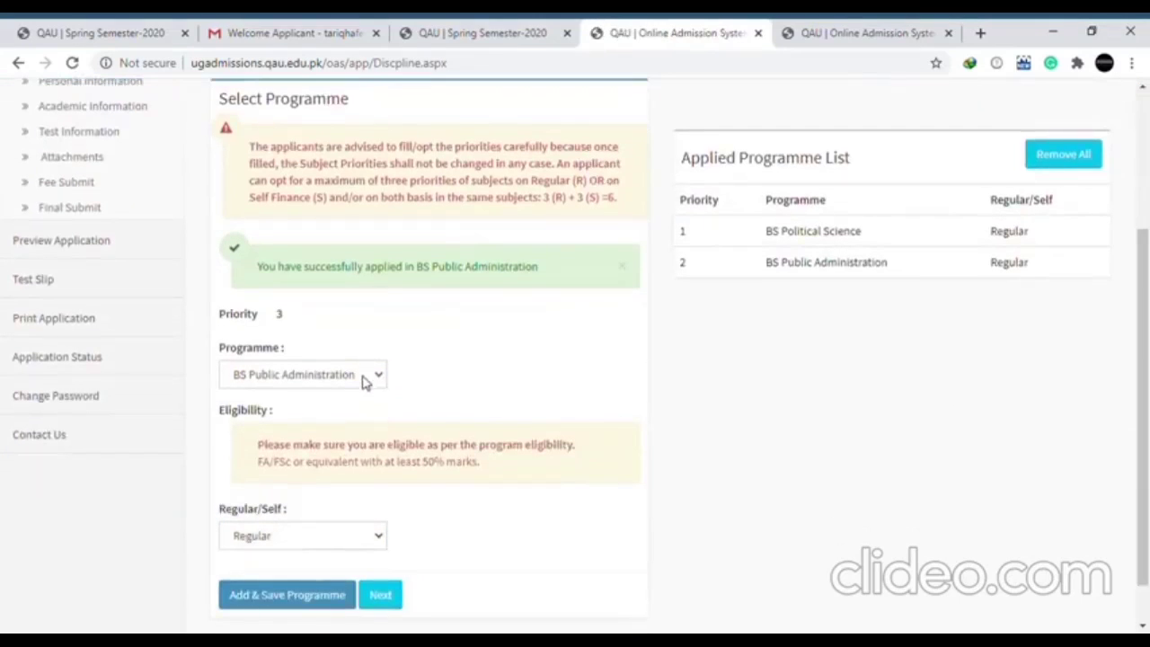
left_click(364, 382)
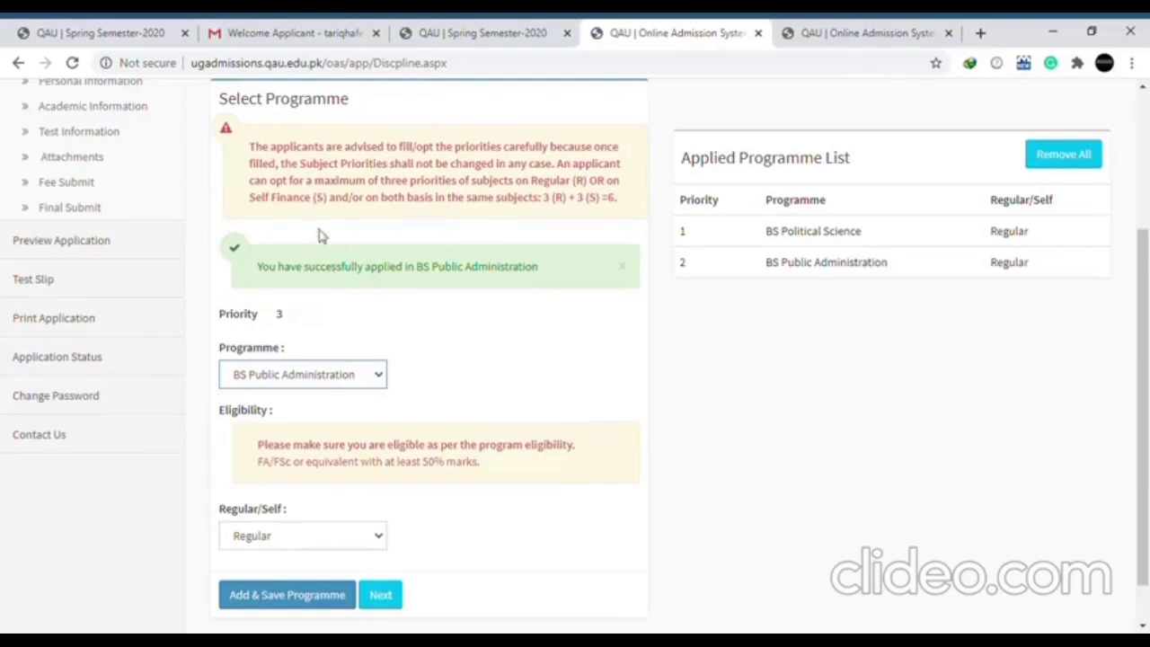
left_click(364, 346)
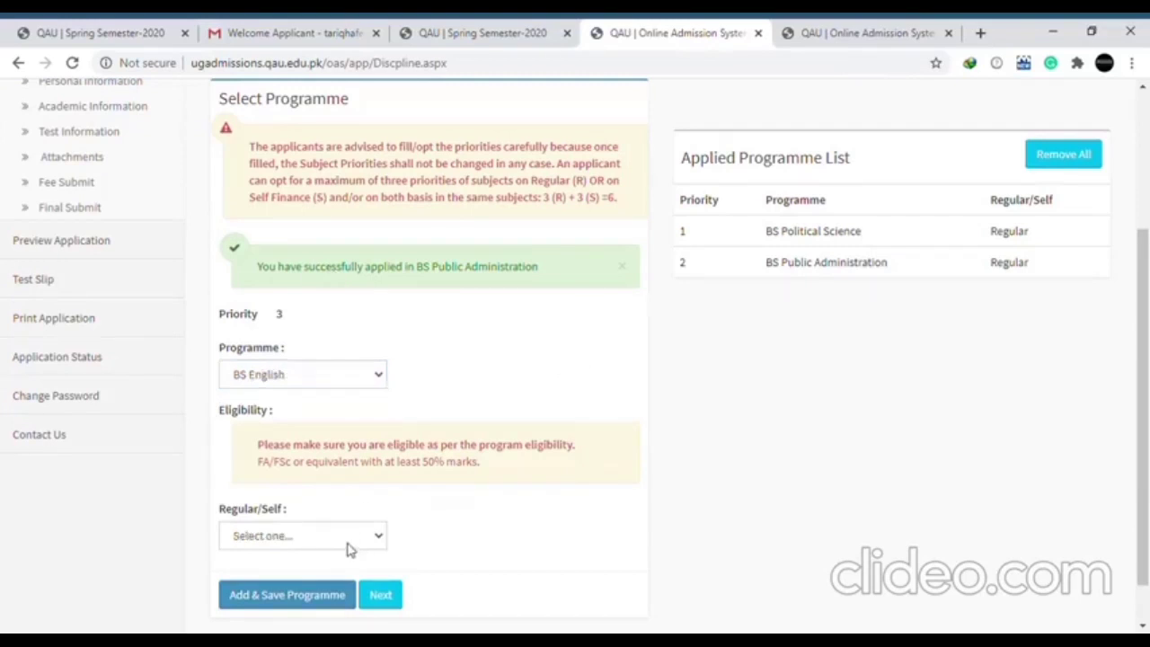
left_click(352, 545)
left_click(326, 576)
left_click(304, 602)
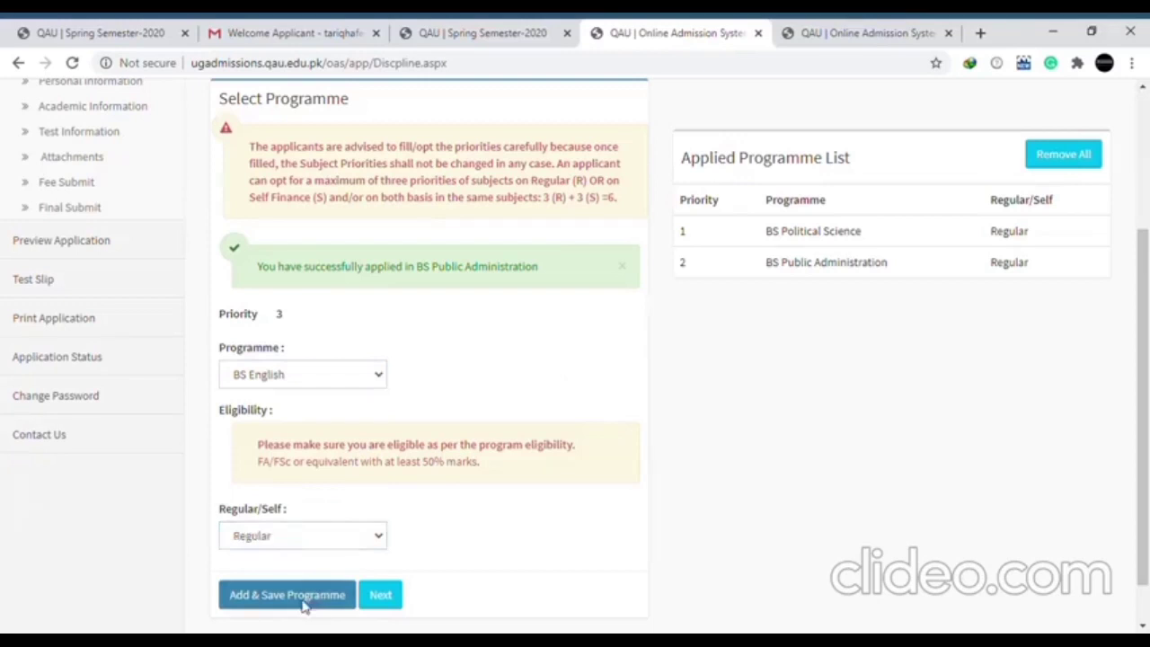
Save BS Political Science (Self Finance) as priority 4 and proceed to personal information
scroll(309, 608, "down", 1)
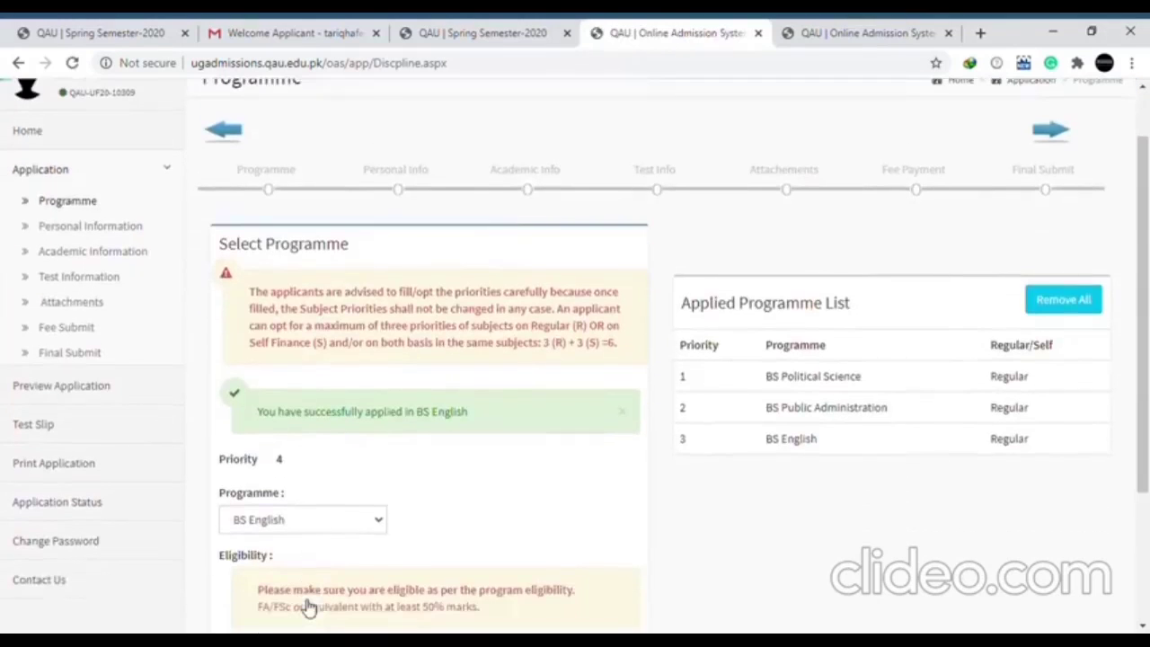
left_click(366, 527)
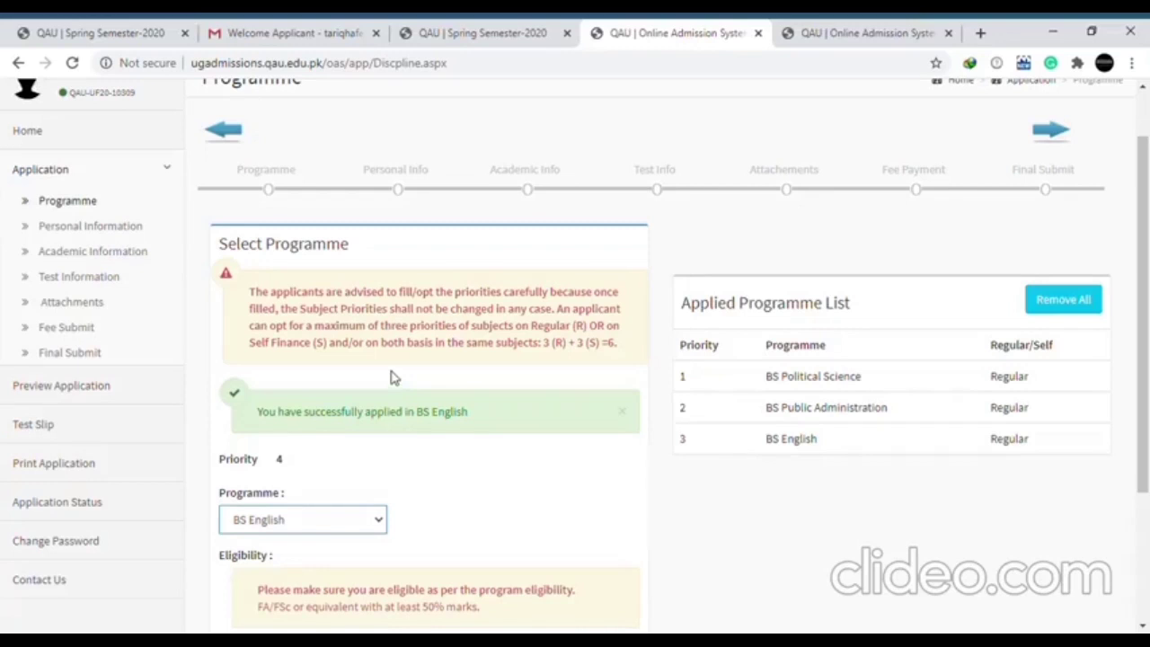
key("Down")
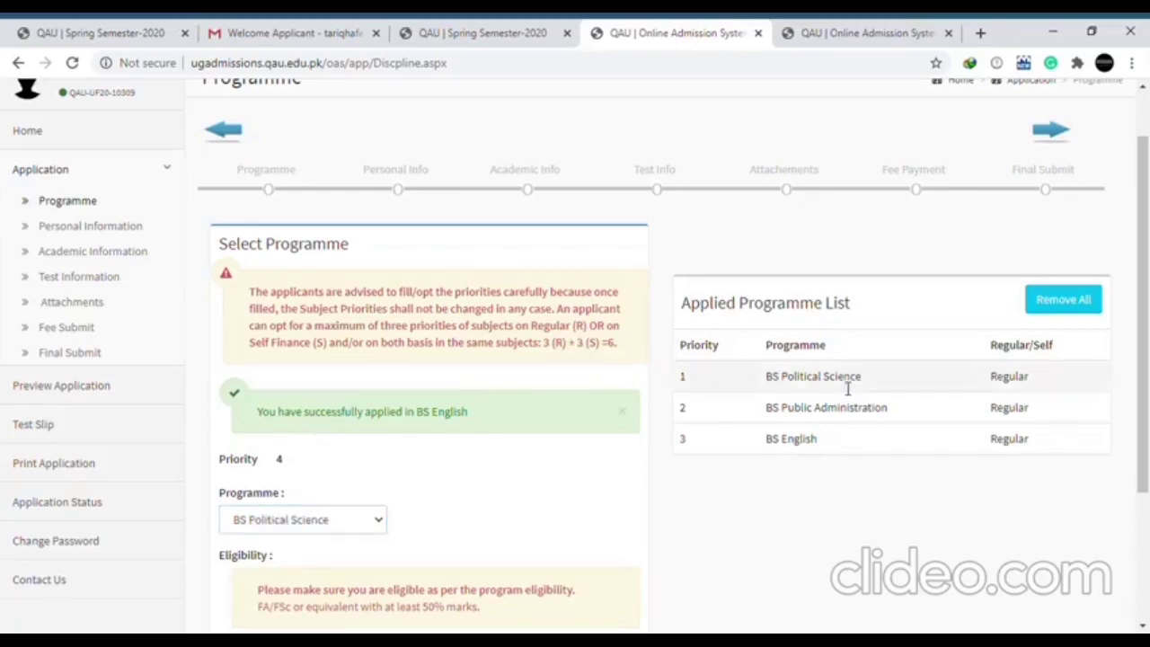
scroll(748, 477, "down", 2)
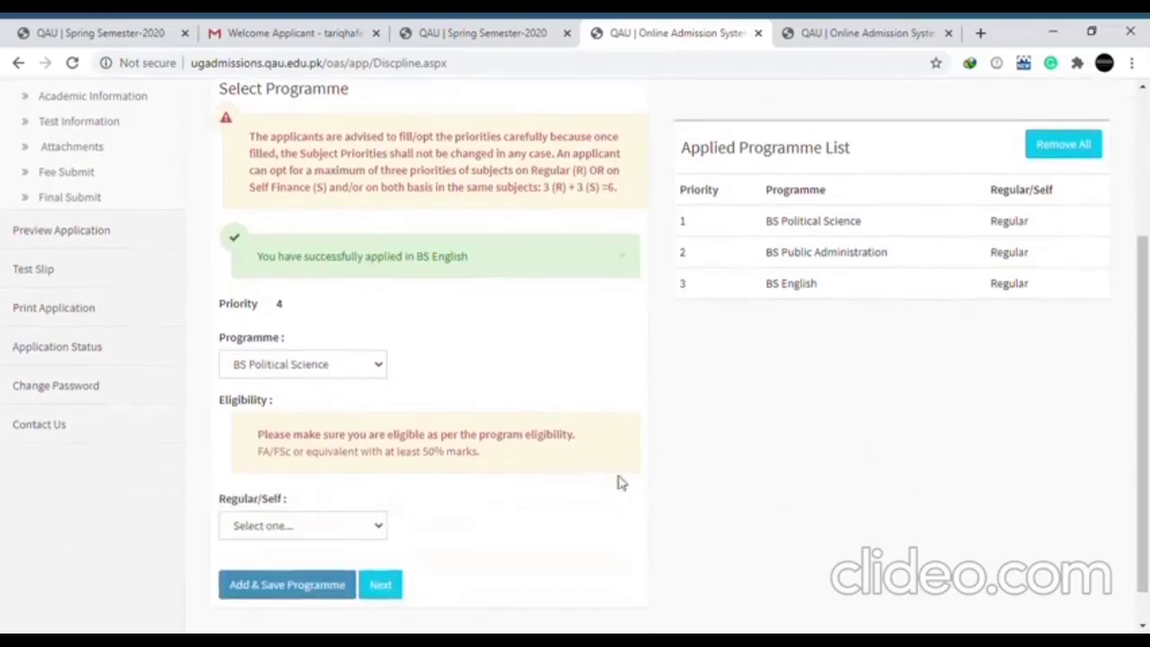
left_click(367, 524)
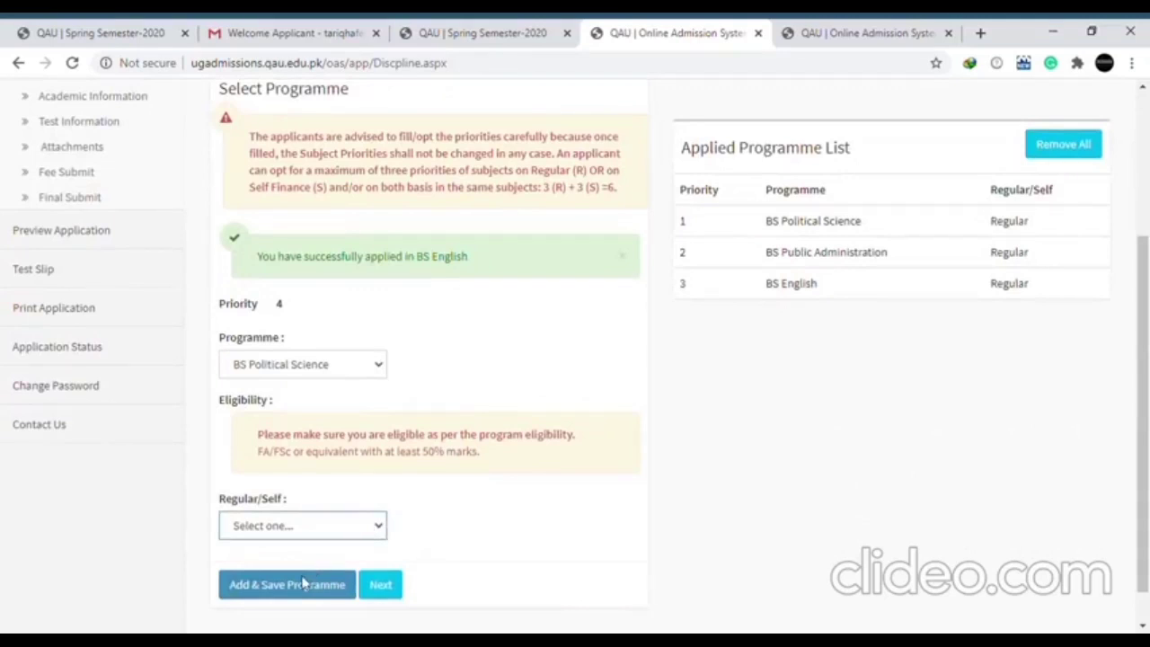
key("Down")
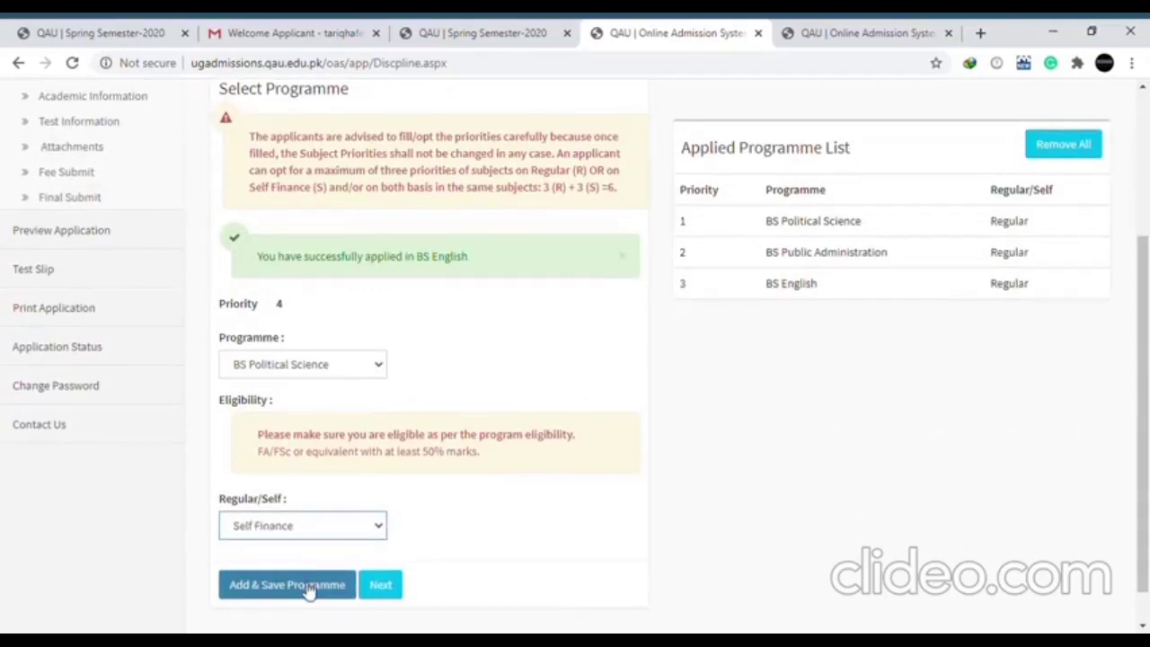
left_click(308, 588)
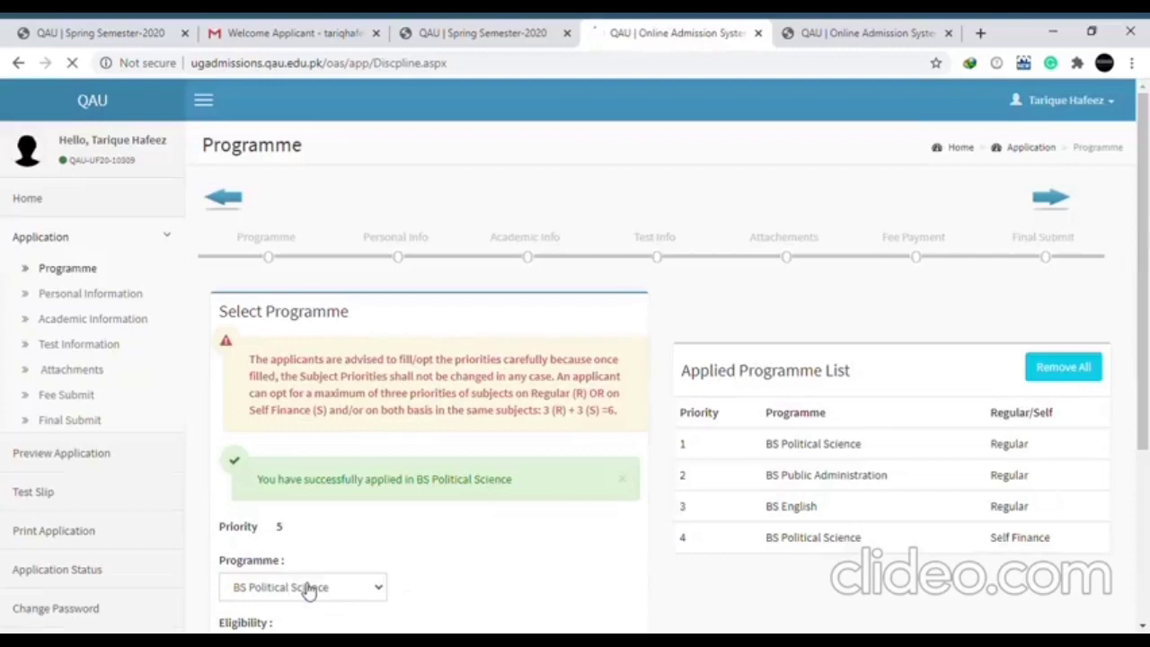
scroll(1002, 334, "down", 3)
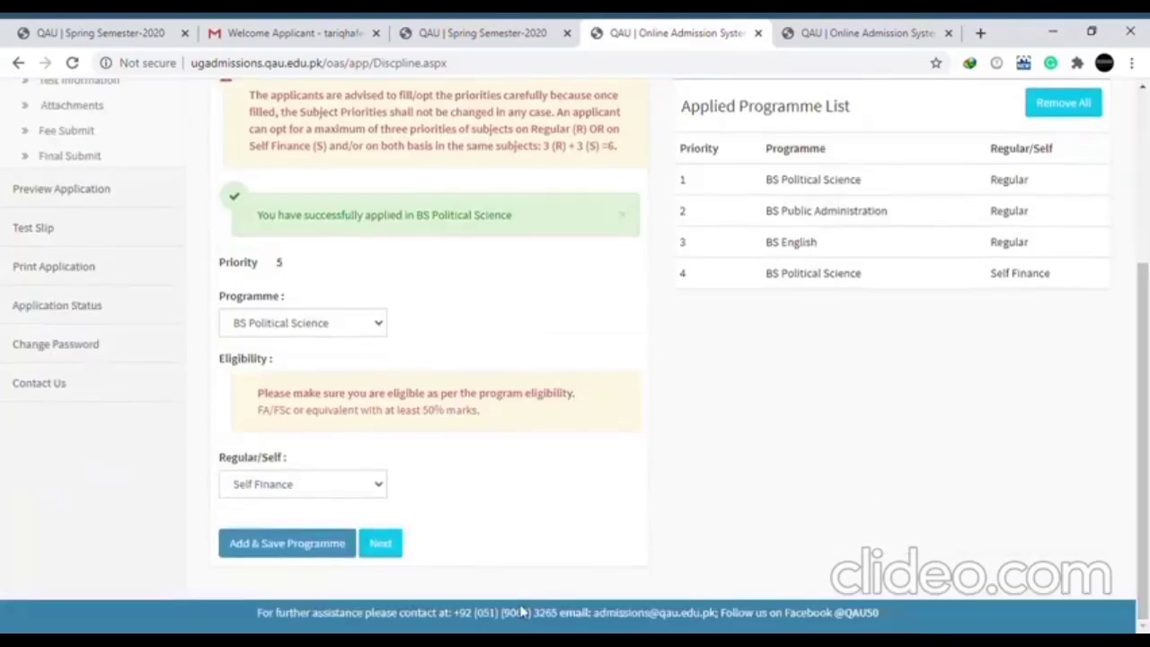
left_click(393, 551)
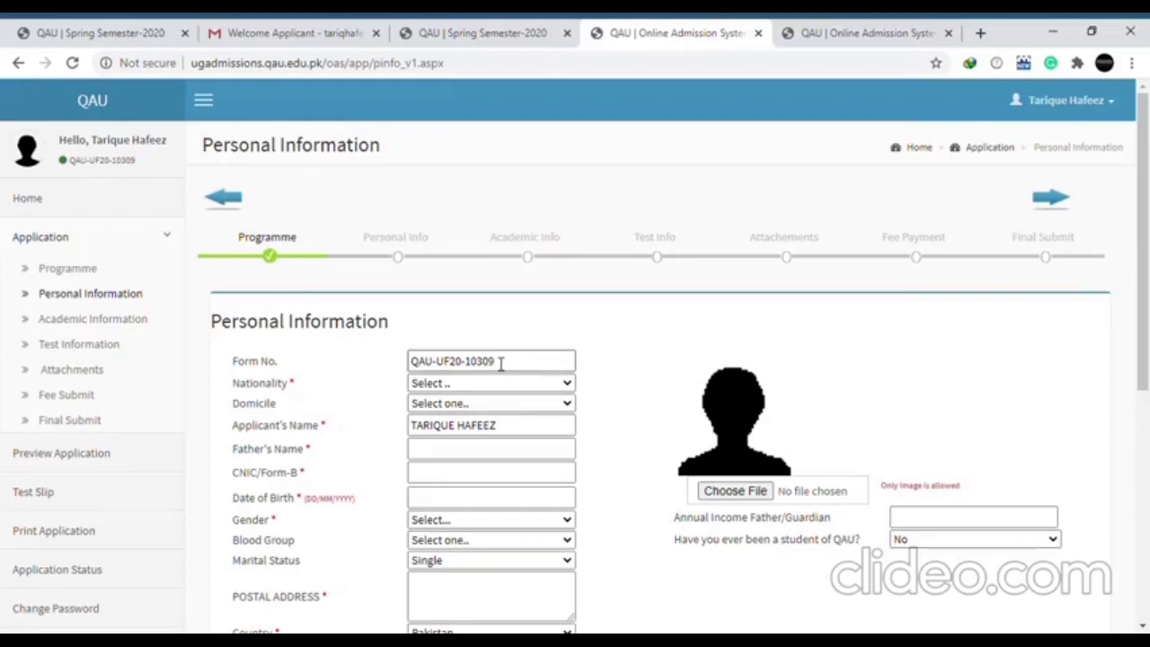
Set nationality to Pakistani and domicile to SINDH (RURAL), and fill in the father's name
left_click_drag(508, 361, 457, 361)
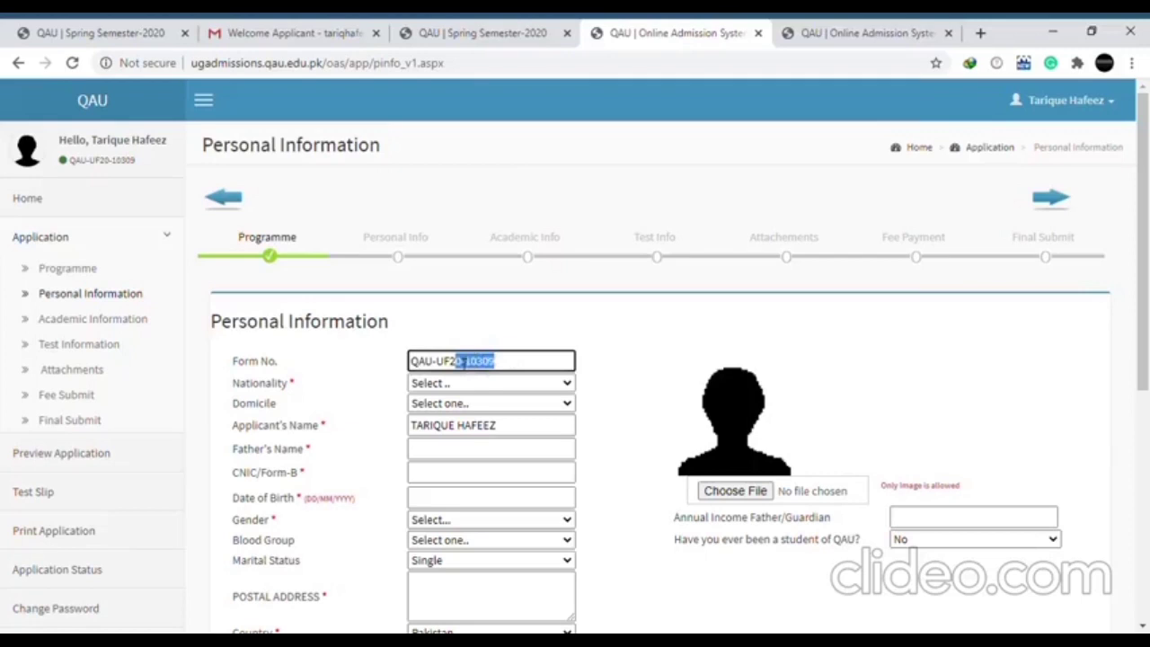
left_click(456, 385)
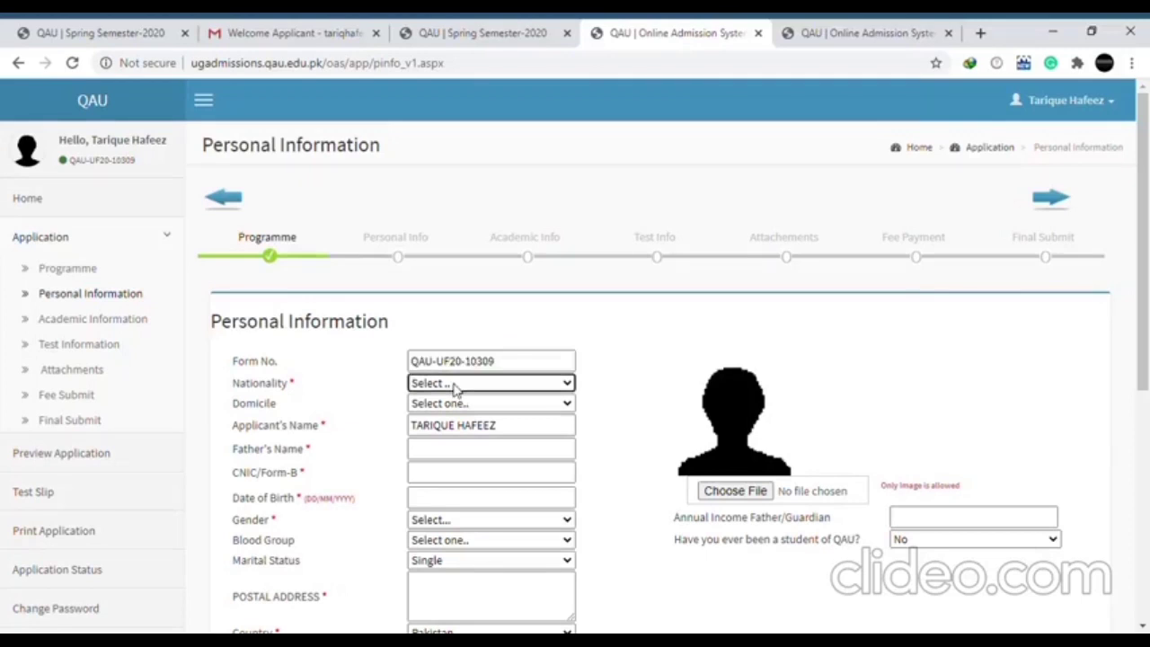
key("p")
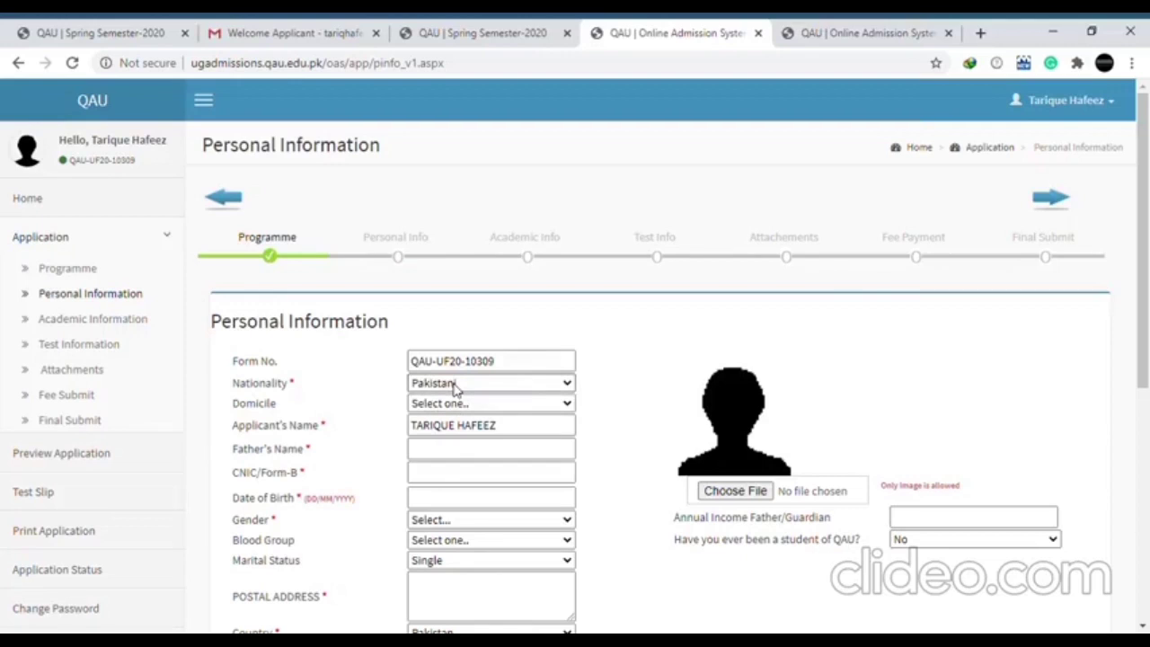
key("shift+Tab")
key("Tab")
key("Tab")
key("s")
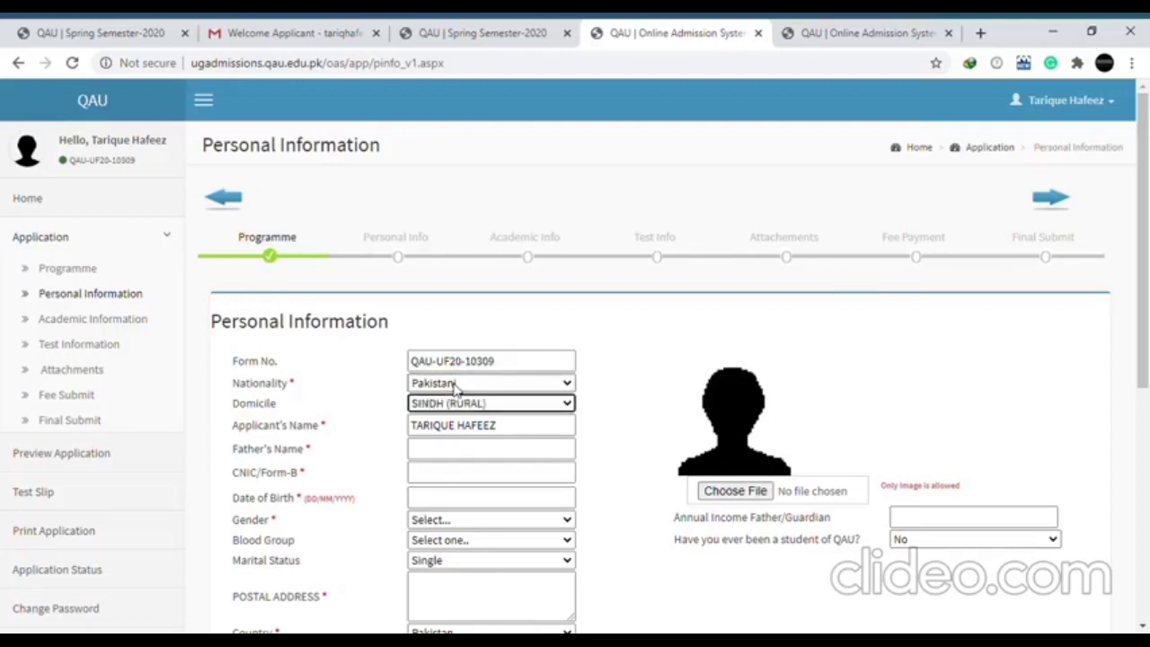
key("Tab")
key("Tab")
type("A")
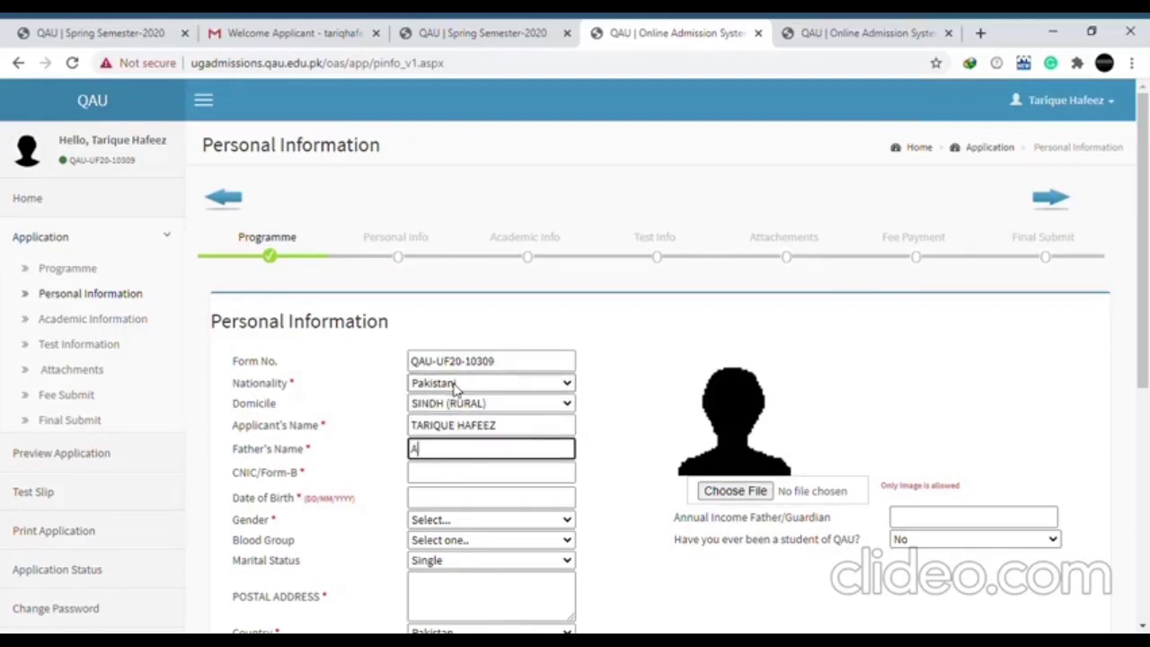
key("Down")
key("Return")
key("Tab")
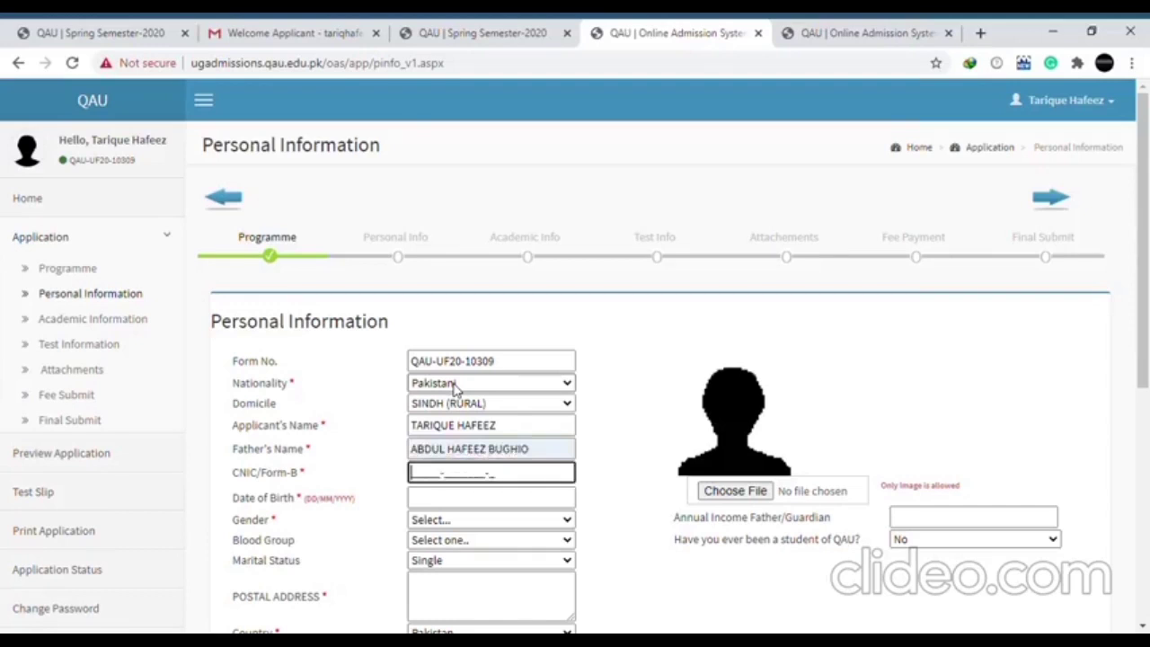
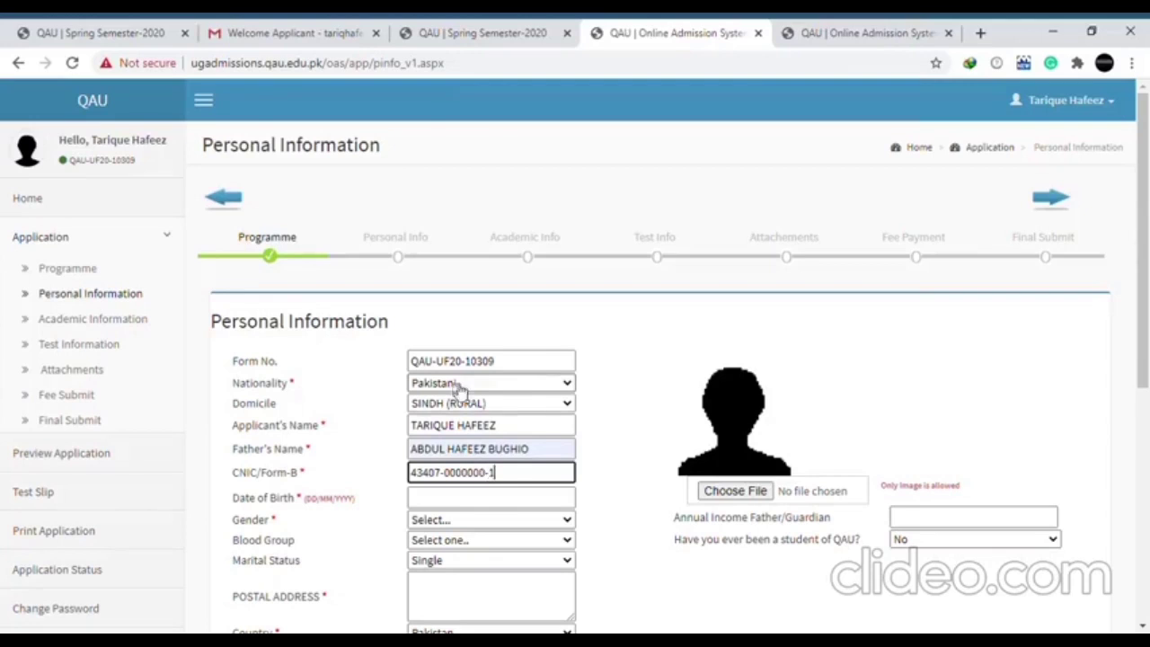
key("Tab")
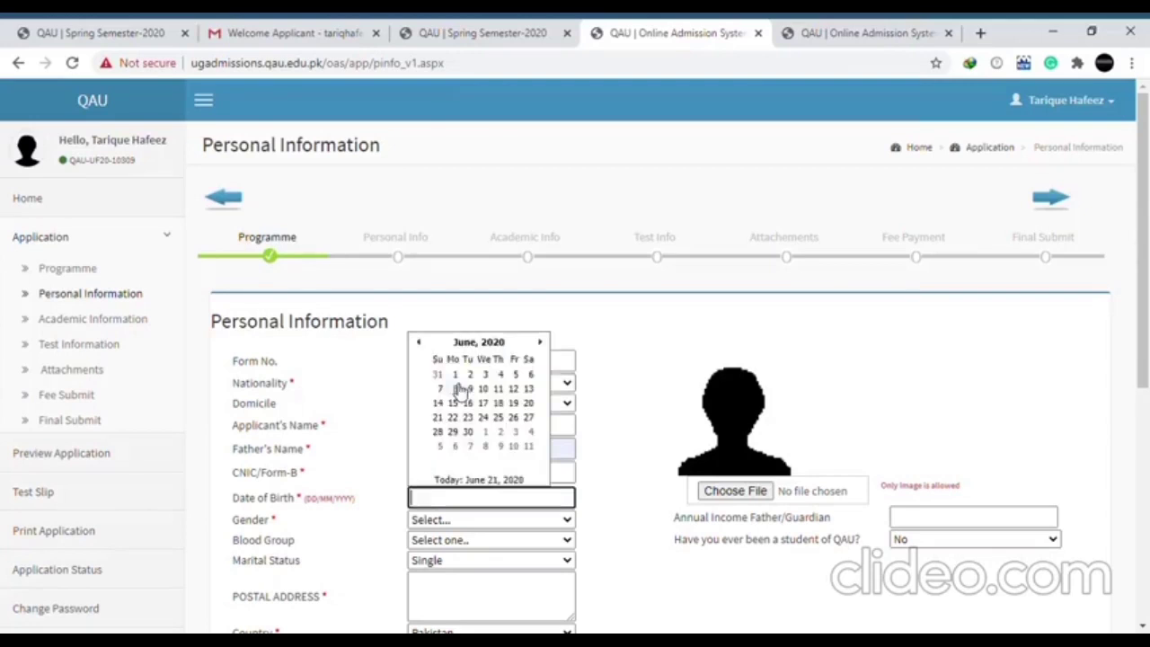
type("10/08/2000")
key("Tab")
Set gender Male, blood group B+, marital status Single, and type the postal address
key("m")
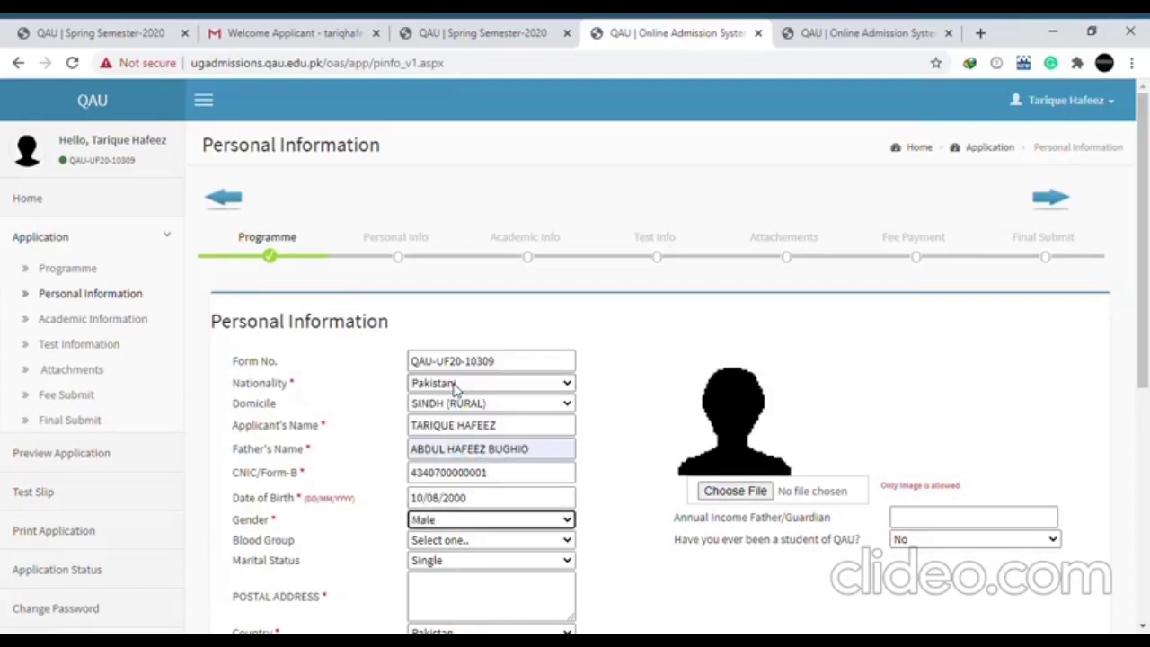
key("Tab")
key("b")
key("Tab")
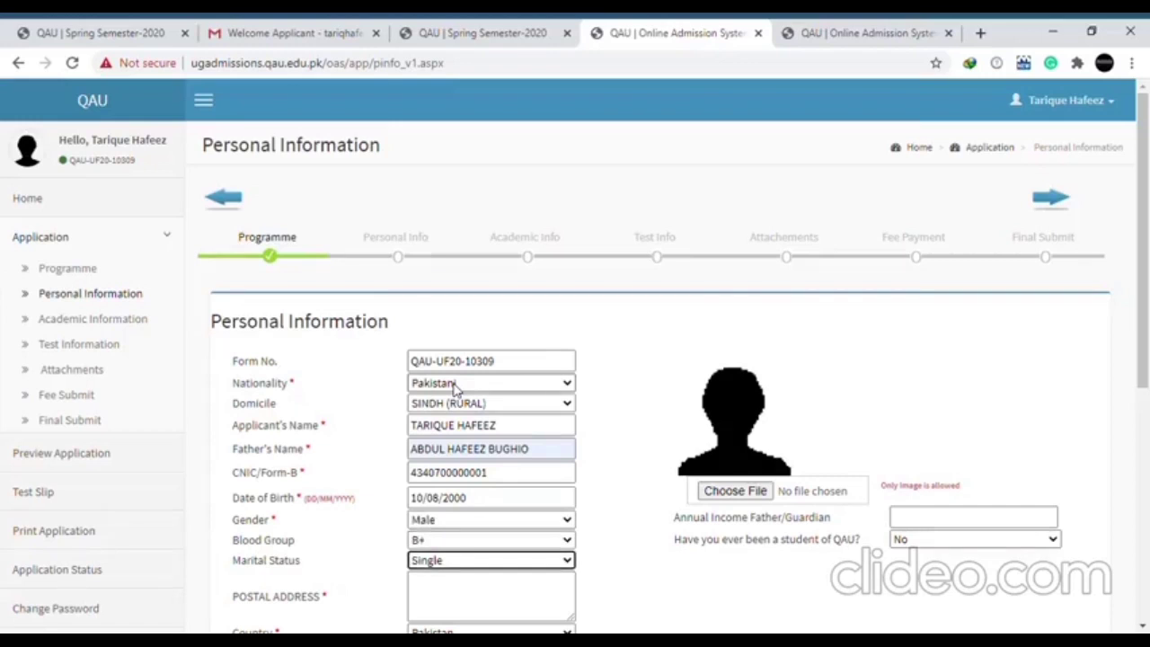
key("Tab")
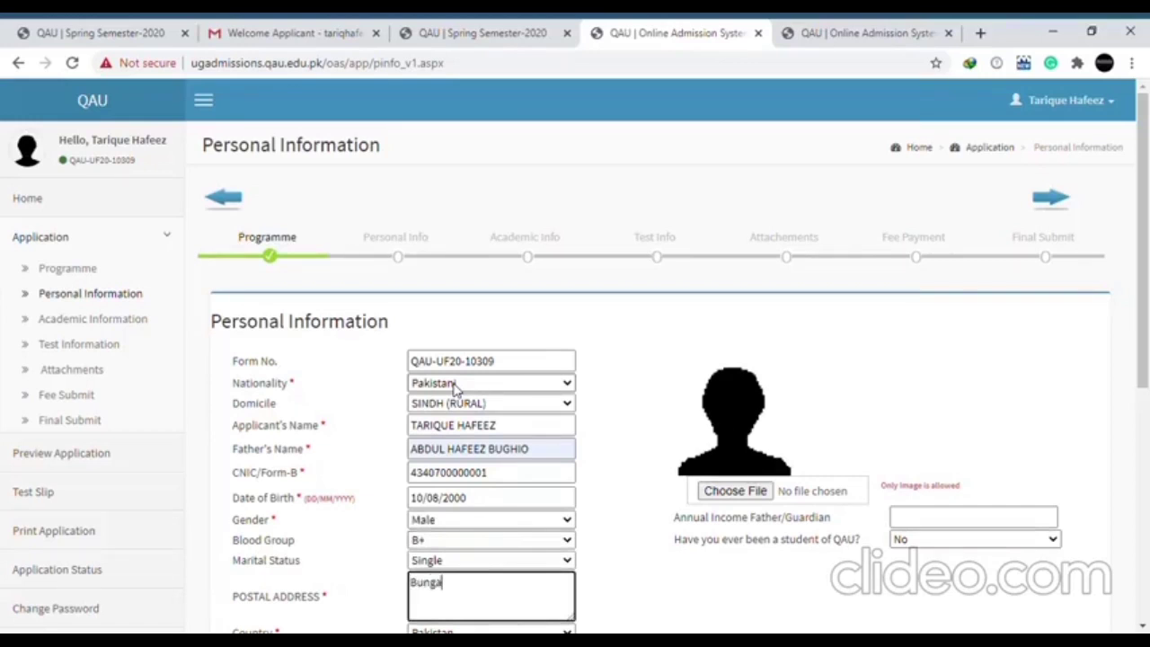
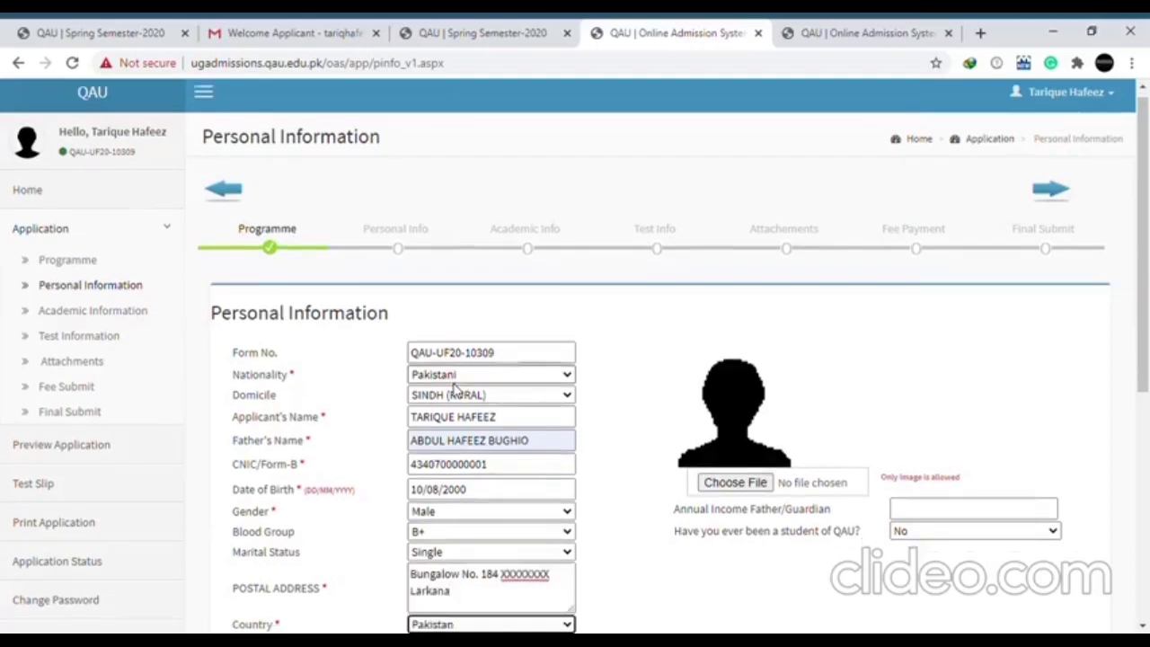
Set the province to SINDH, district to LARKANA, and city to WARAH
key("Tab")
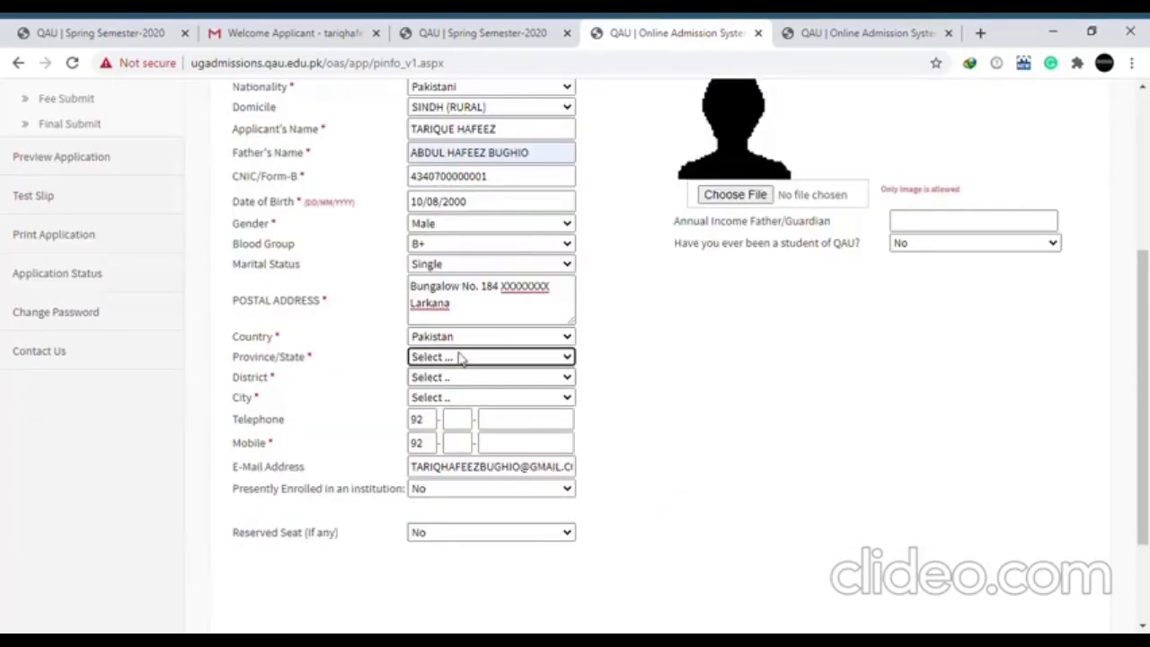
key("s")
key("Tab")
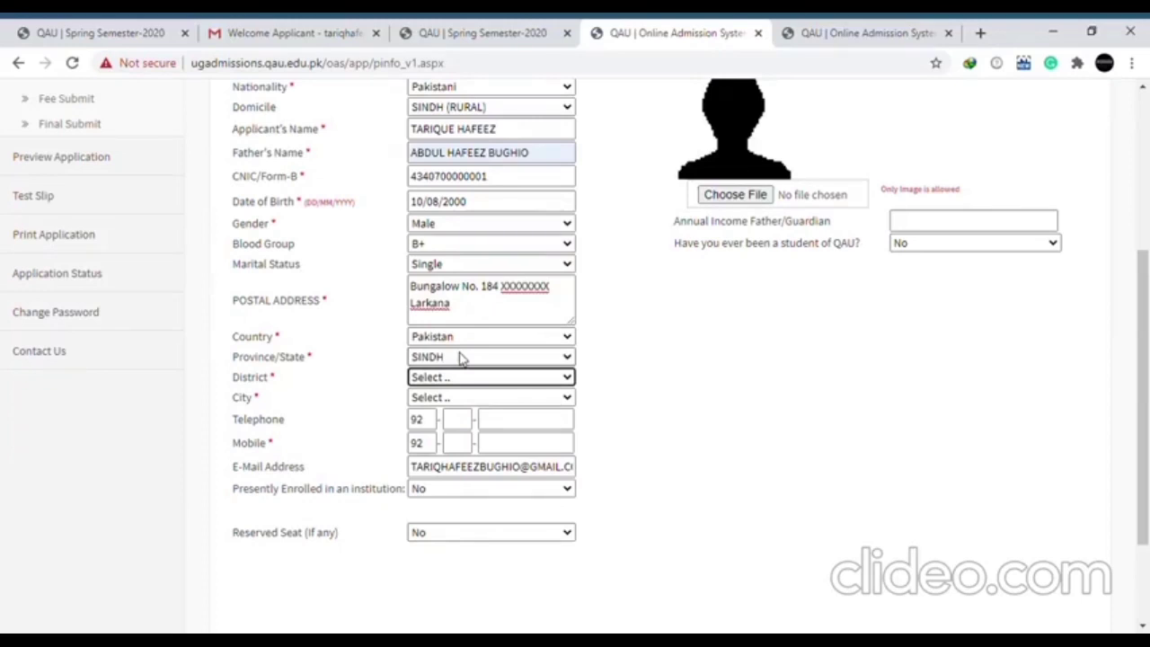
key("l")
key("l")
key("l")
key("l")
key("l")
key("l")
key("l")
key("l")
key("l")
key("l")
key("l")
key("Tab")
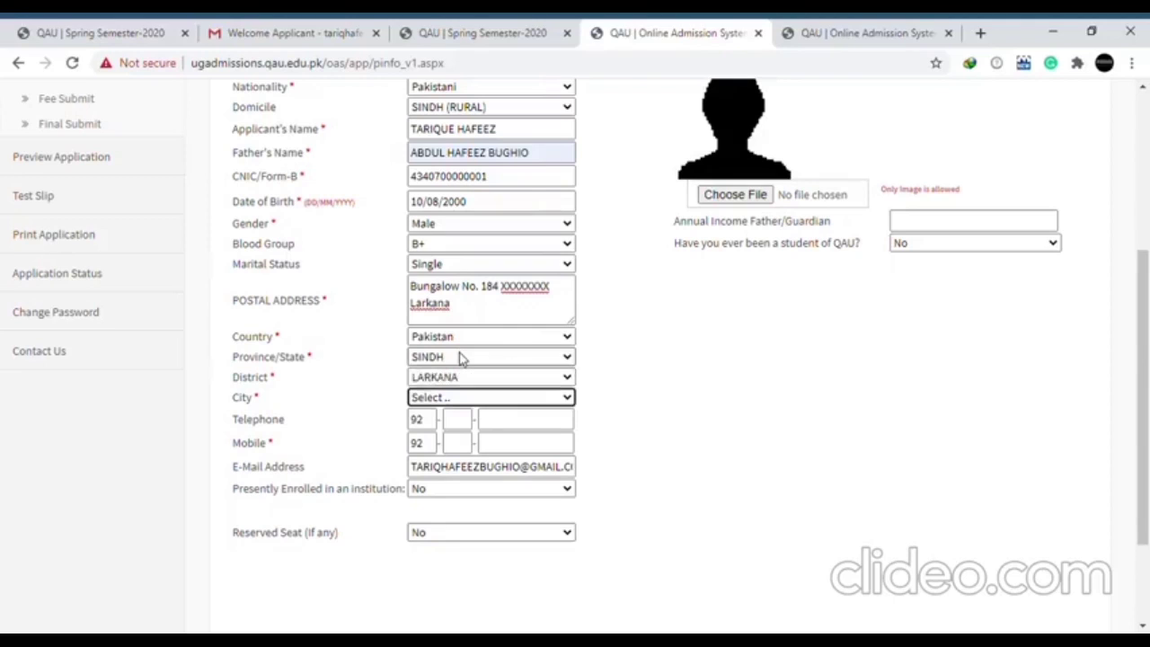
key("w")
key("w")
key("Tab")
key("Tab")
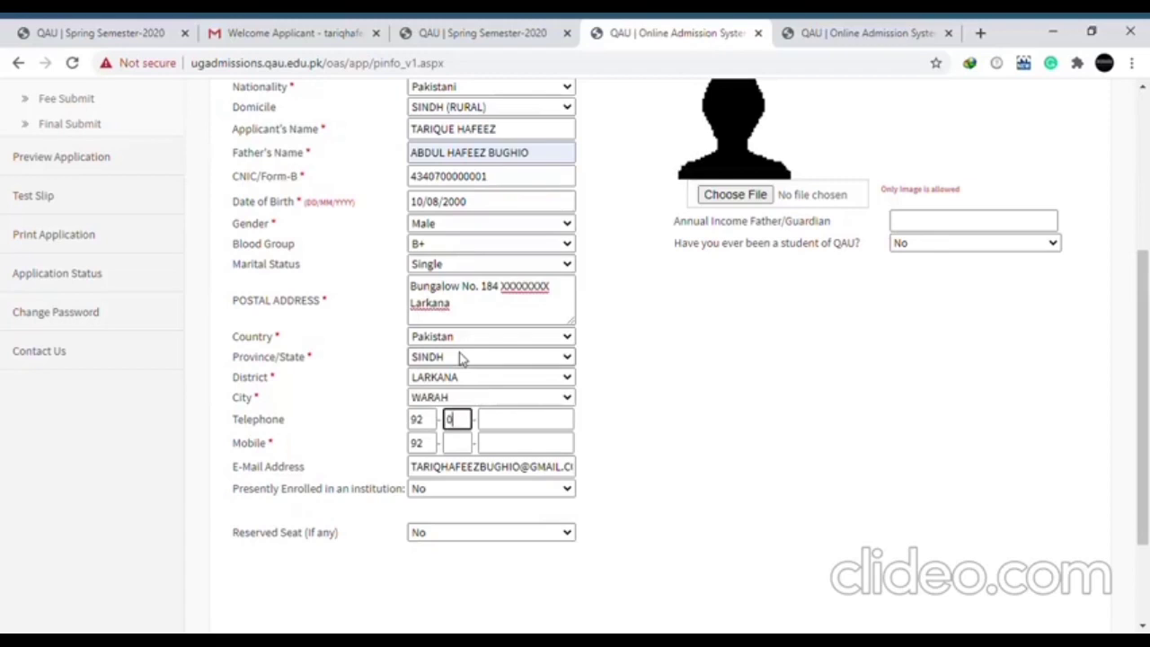
Enter the applicant's telephone number with area code and mobile number
key("Tab")
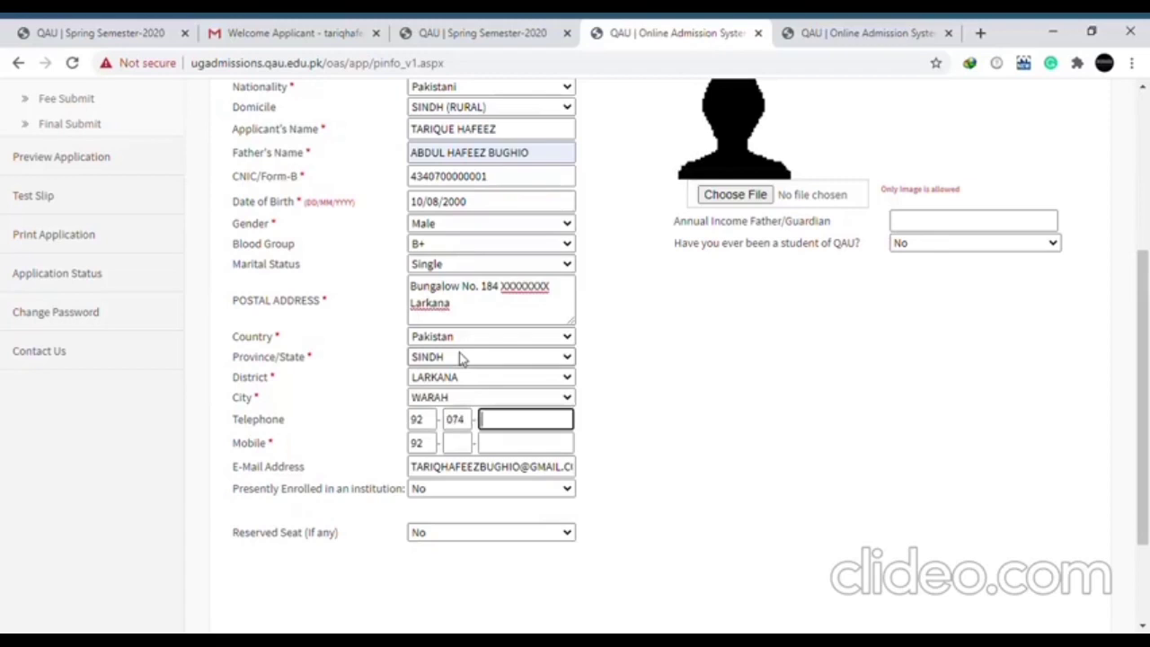
key("Tab")
key("Tab")
key("Tab")
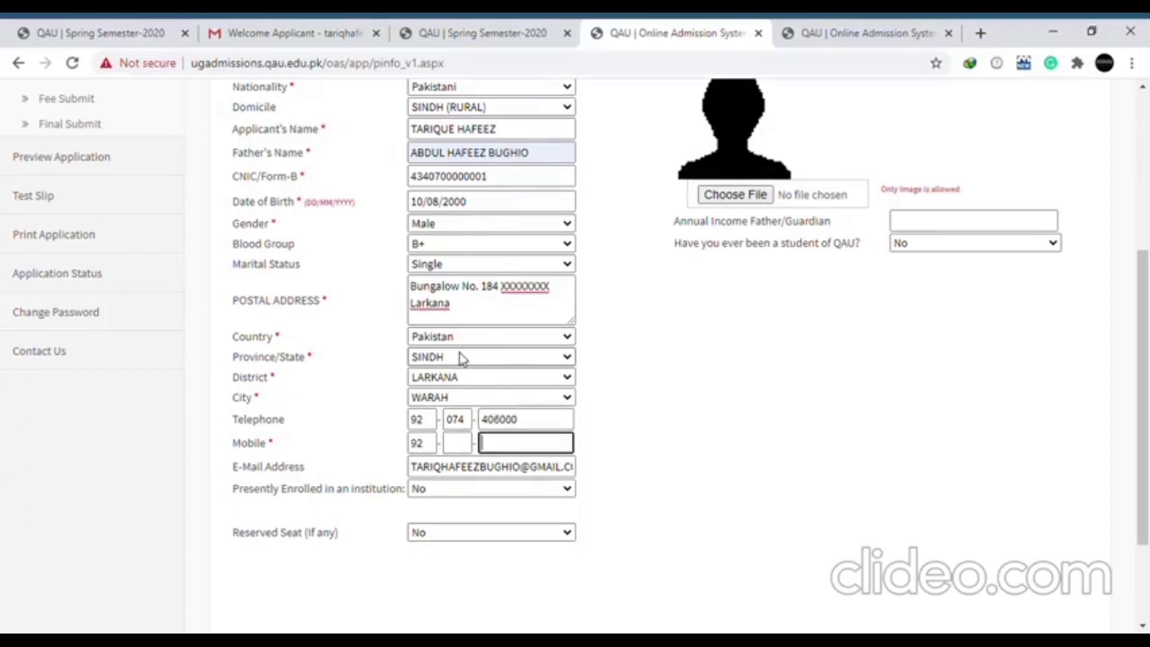
left_click(459, 449)
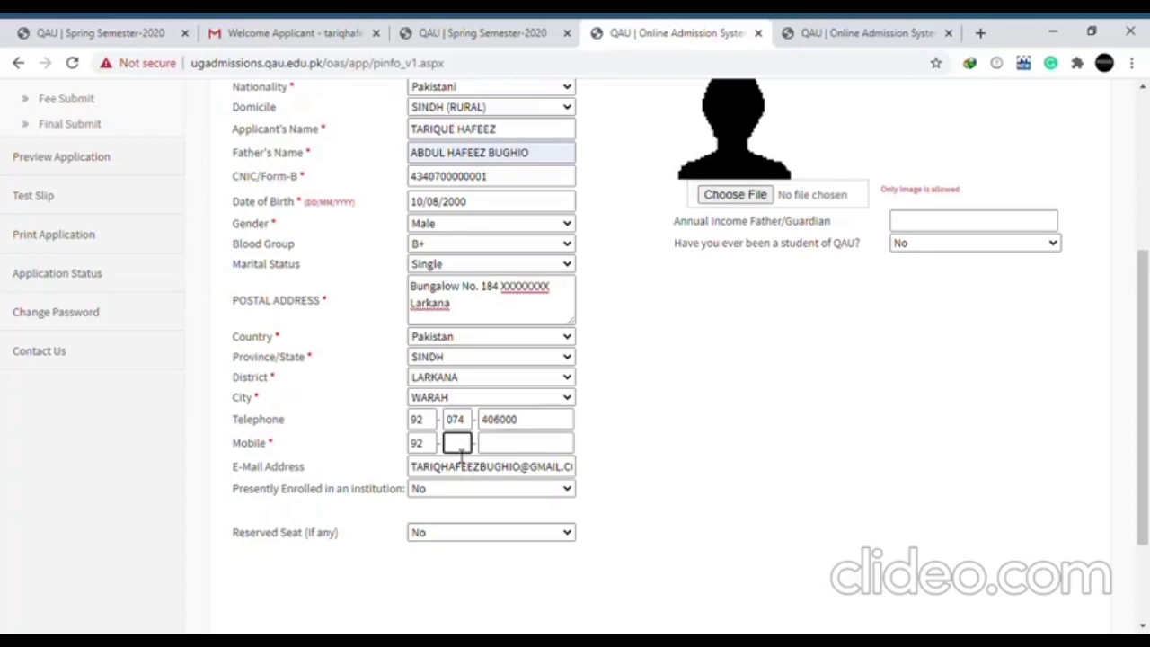
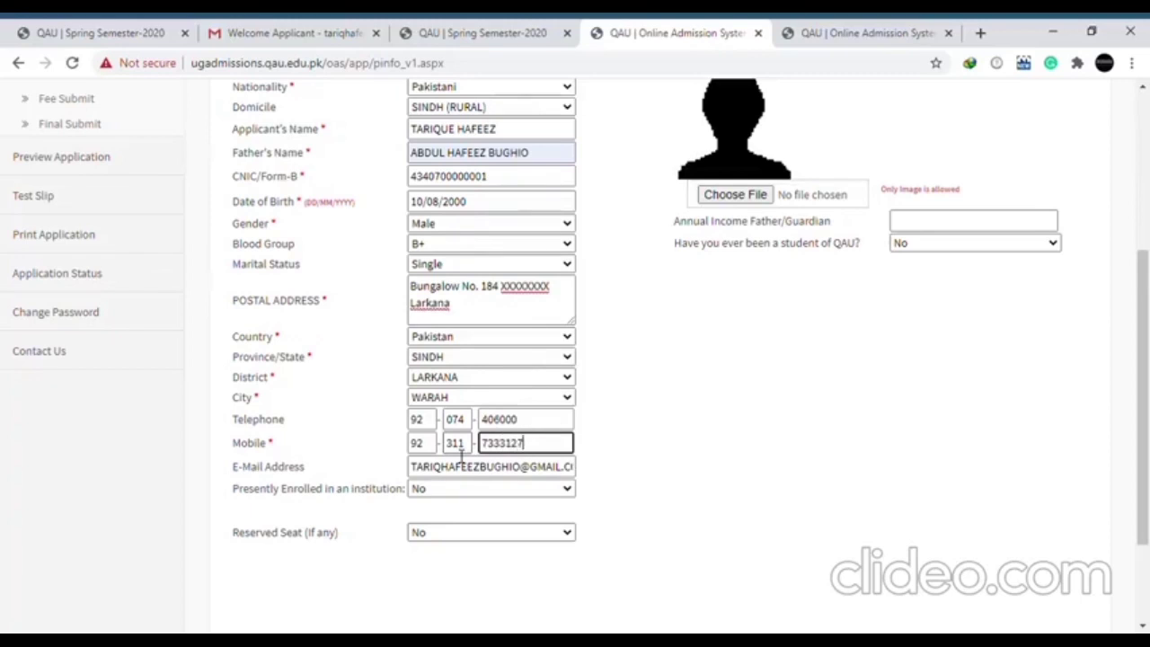
left_click(529, 426)
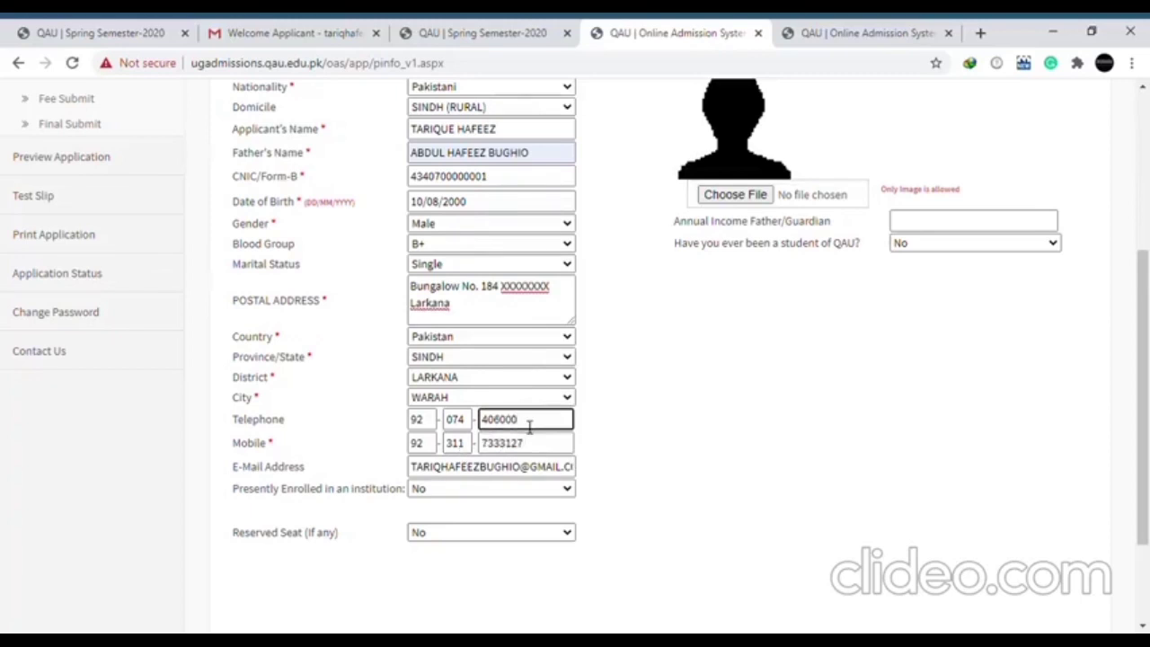
type("0")
left_click(452, 536)
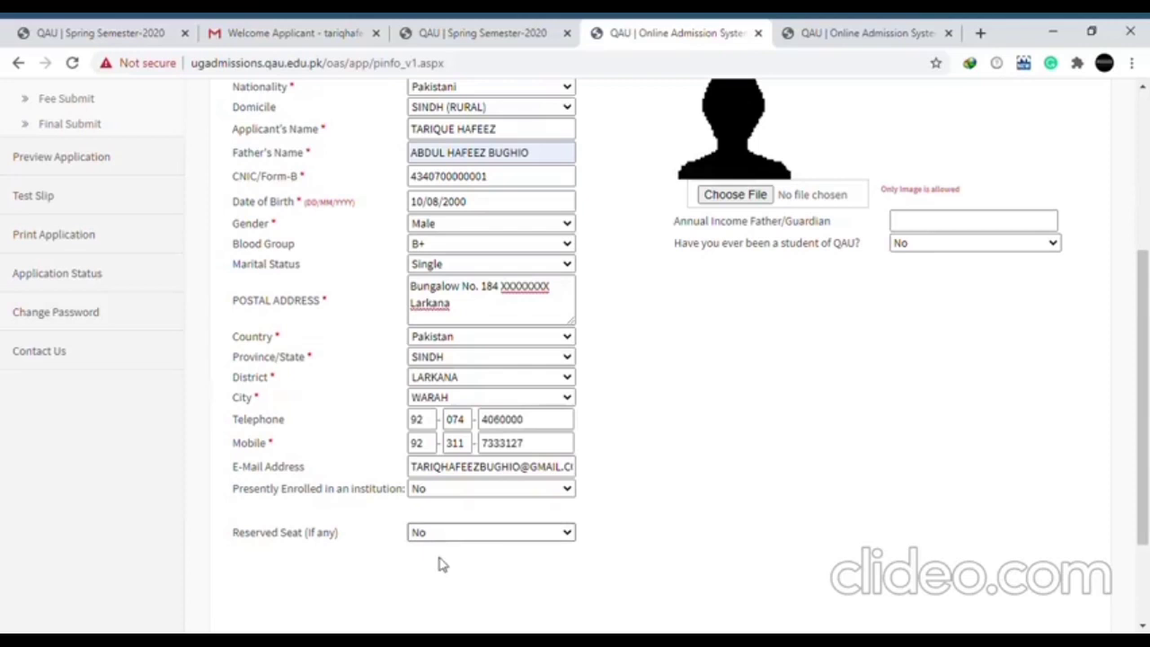
Set the Reserved Seat option back to No
left_click(440, 562)
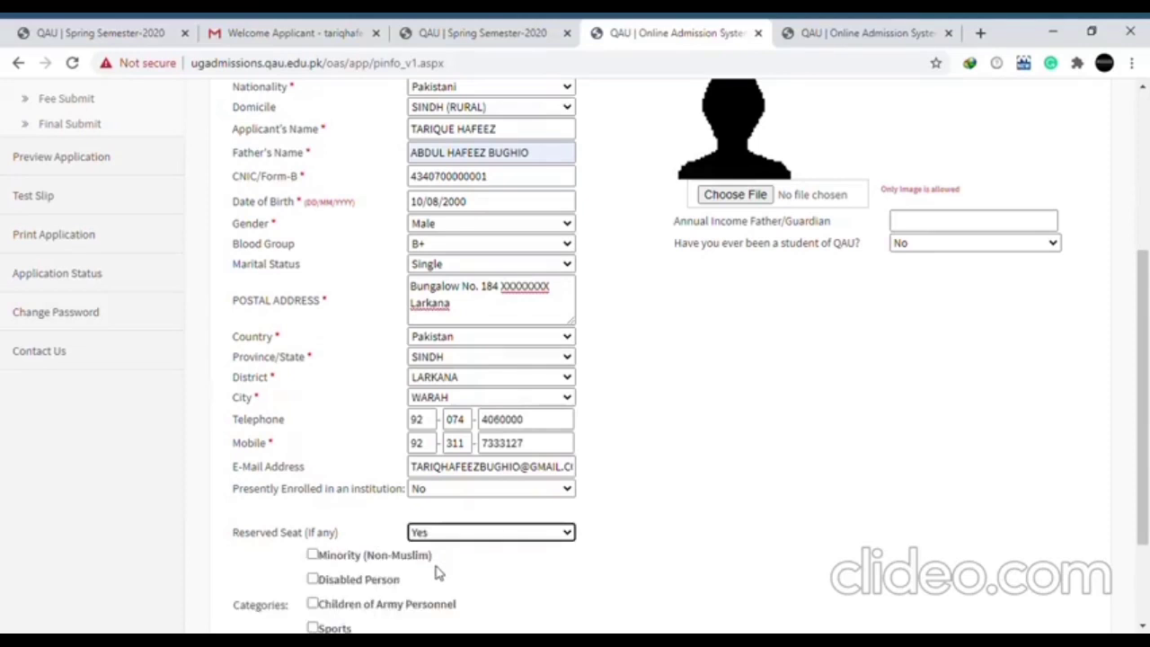
left_click_drag(1147, 441, 1148, 504)
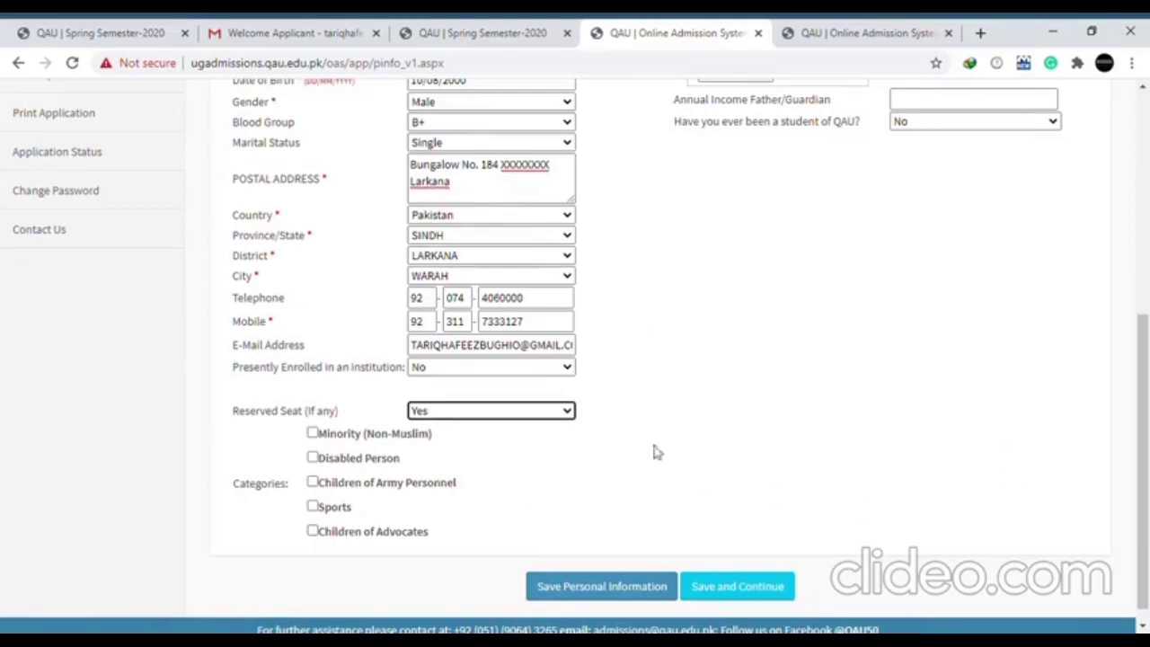
left_click(562, 415)
left_click(527, 440)
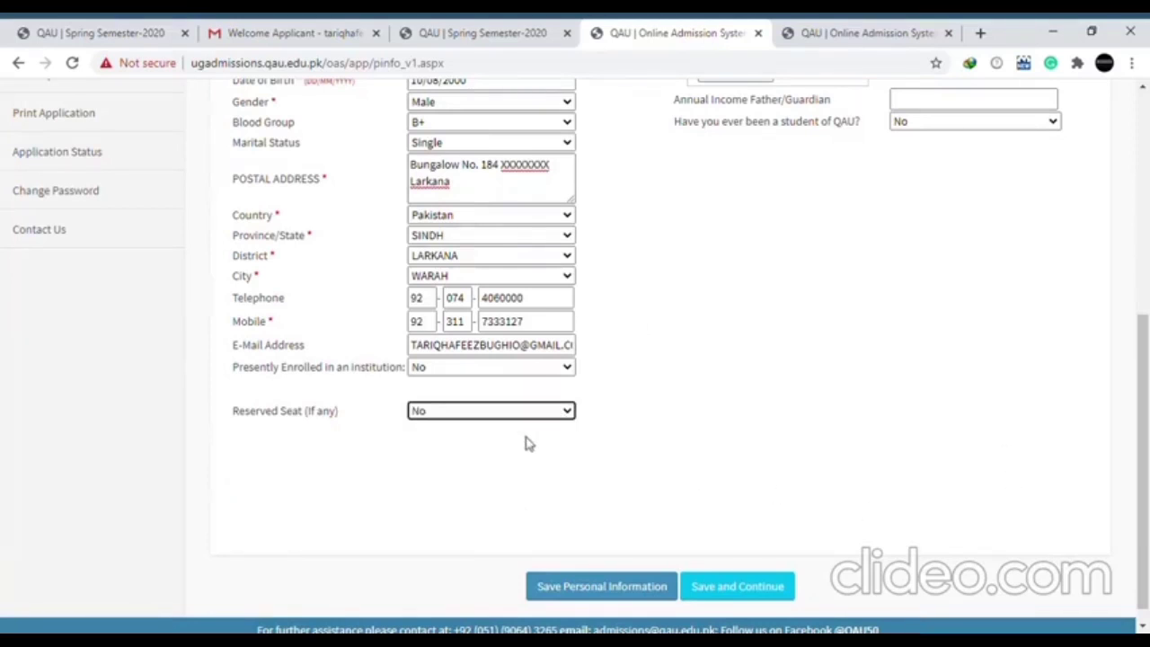
left_click_drag(1147, 417, 1147, 302)
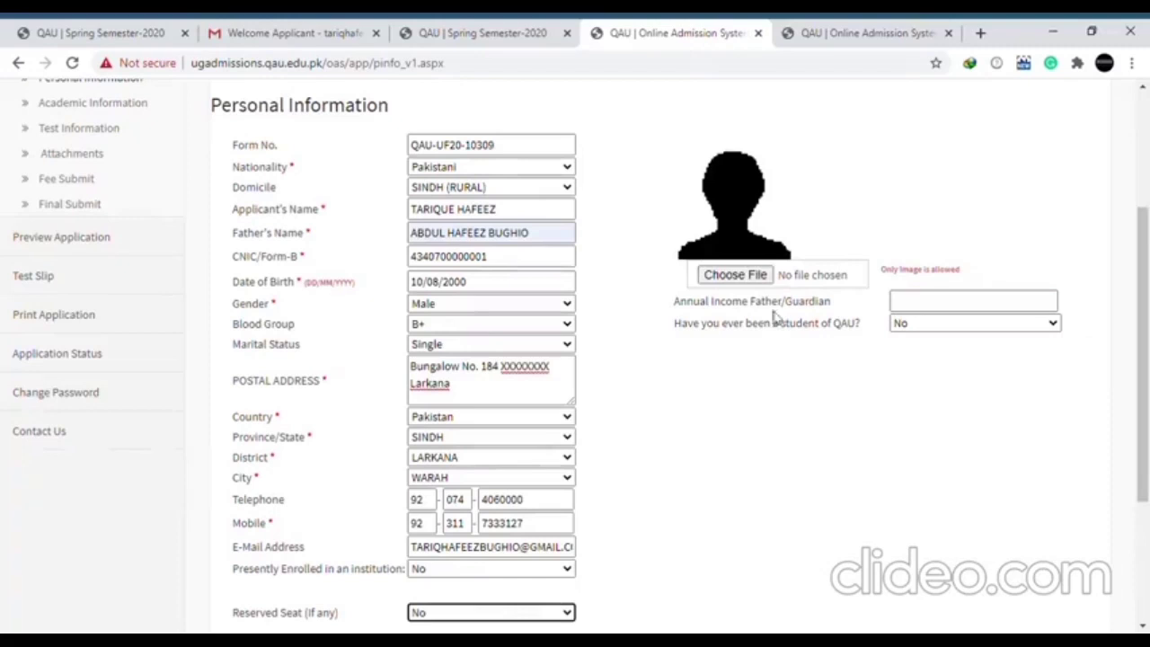
Upload the applicant photo, enter annual income 500000 TO 700000, and save personal information
left_click(728, 274)
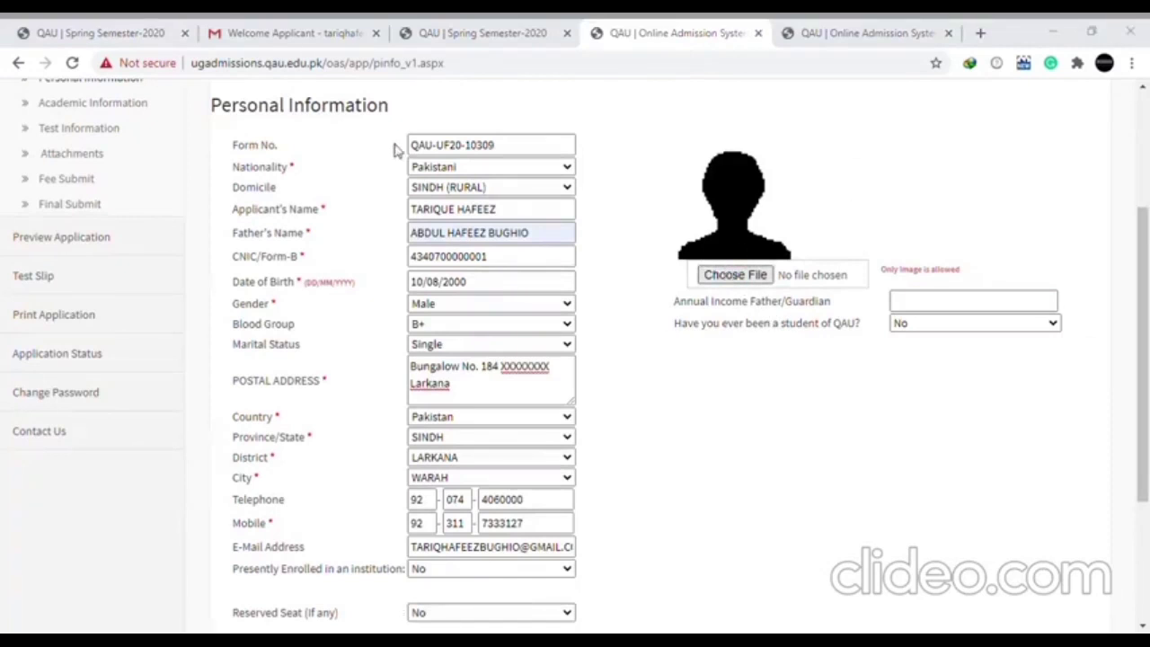
double_click(466, 281)
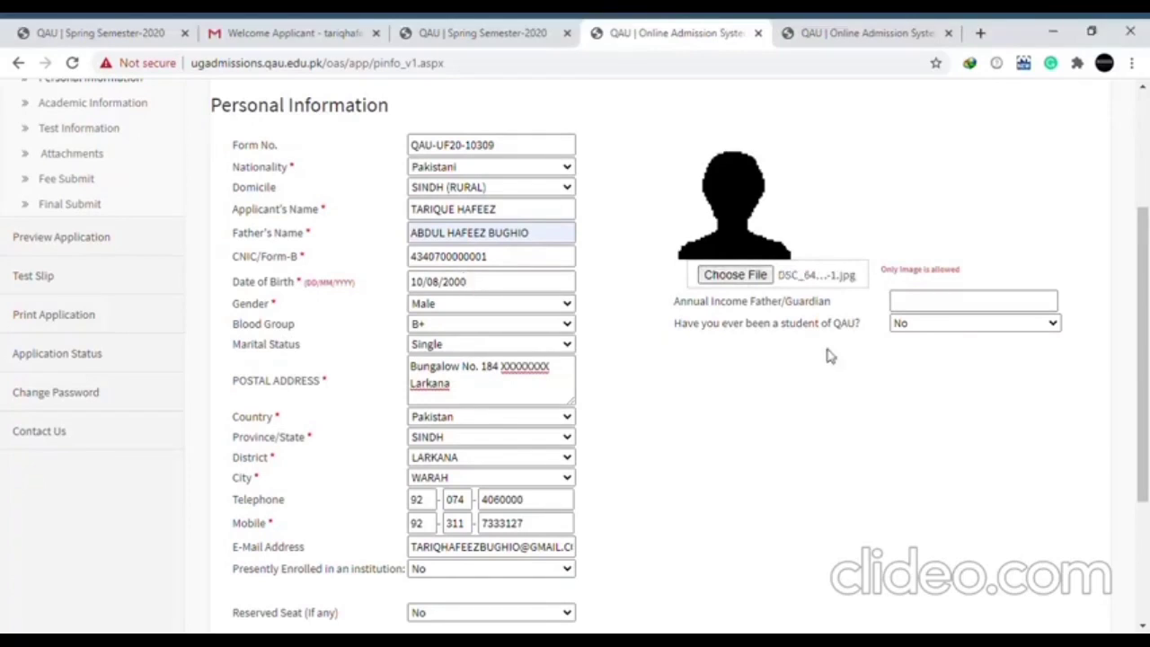
left_click(899, 304)
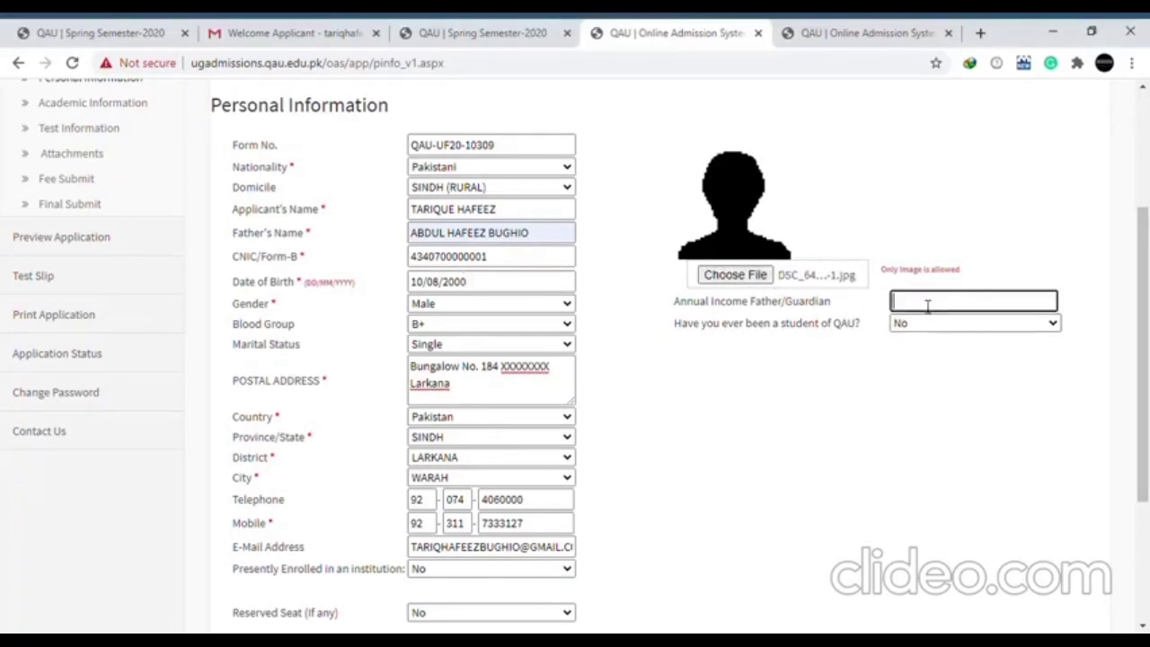
type("500000 TO 700000")
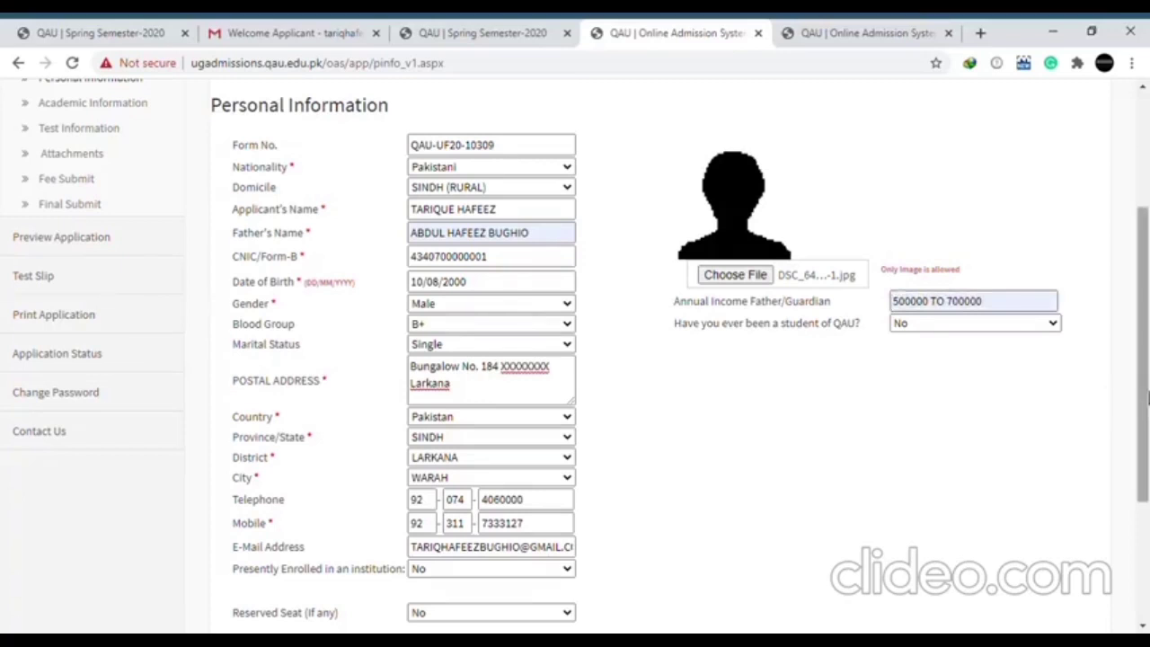
scroll(1134, 401, "down", 3)
left_click(573, 575)
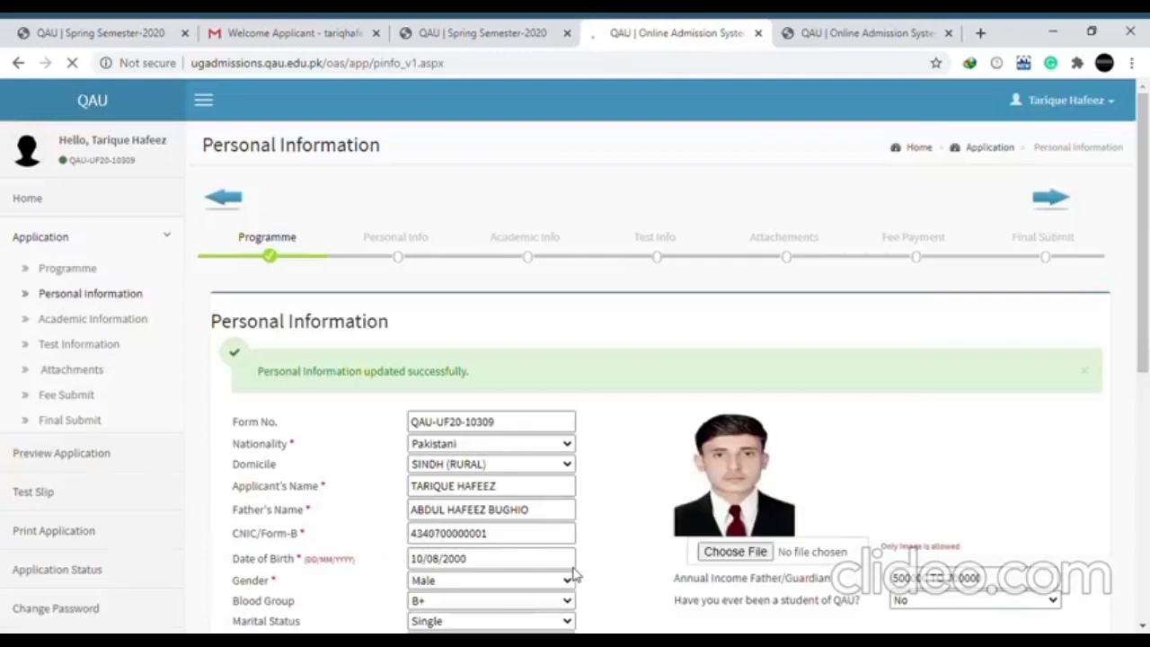
scroll(1148, 266, "down", 5)
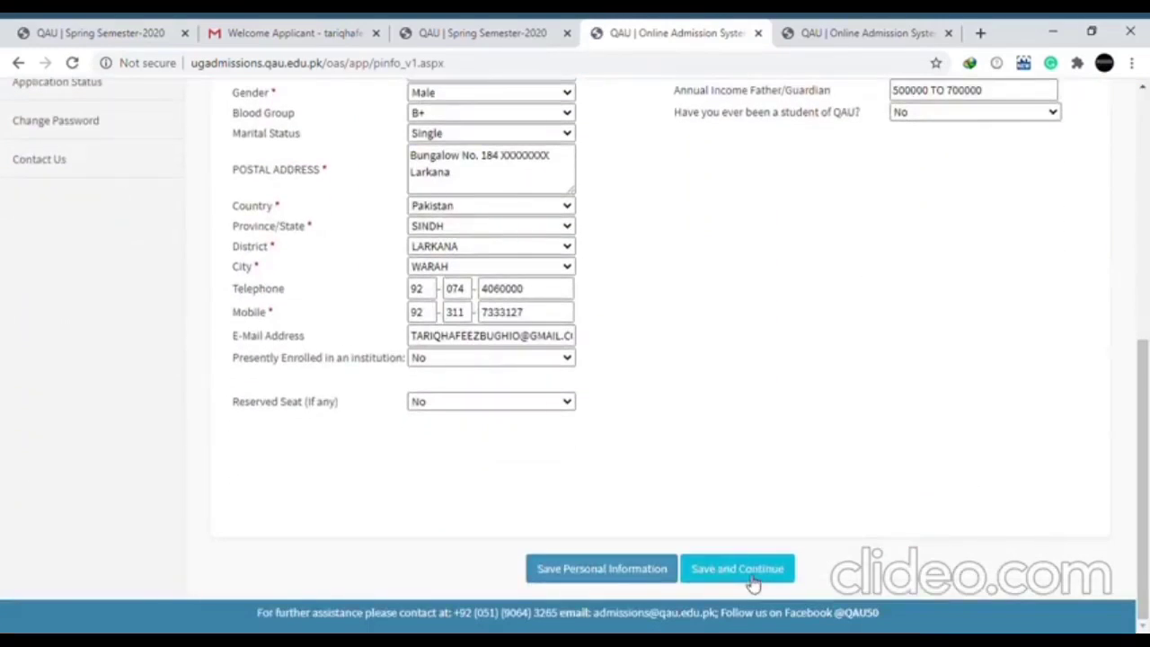
left_click(753, 584)
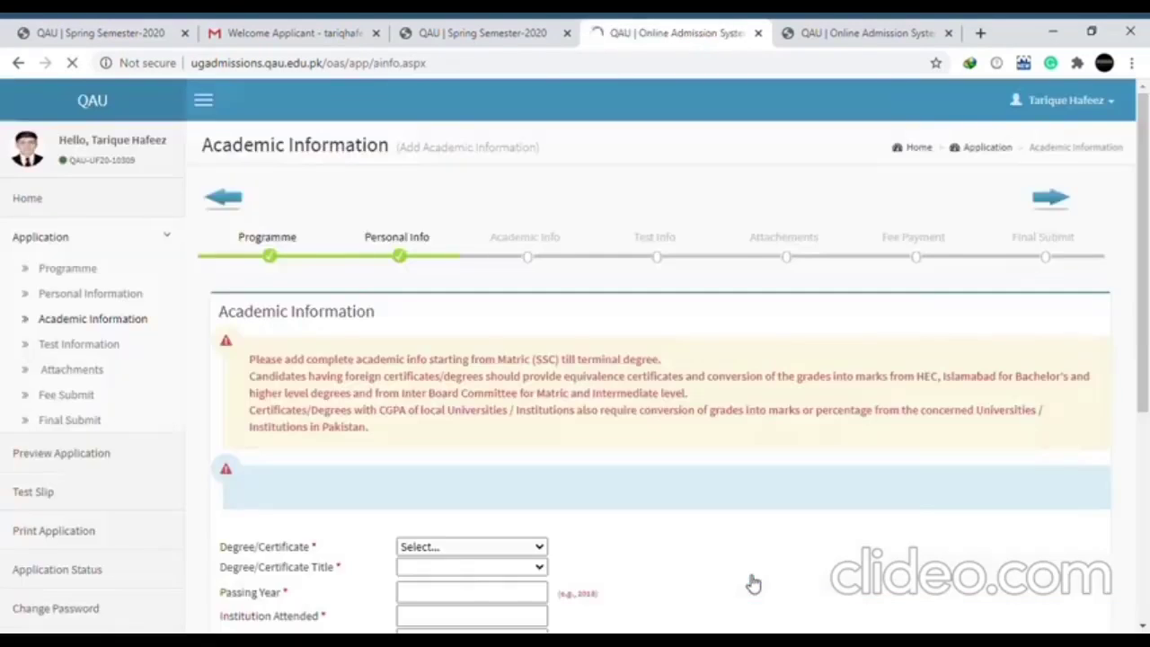
Enter a Matric/O-Level record titled Matric, passed 2015, from SZABIST IMC Larkana
scroll(1141, 404, "down", 1)
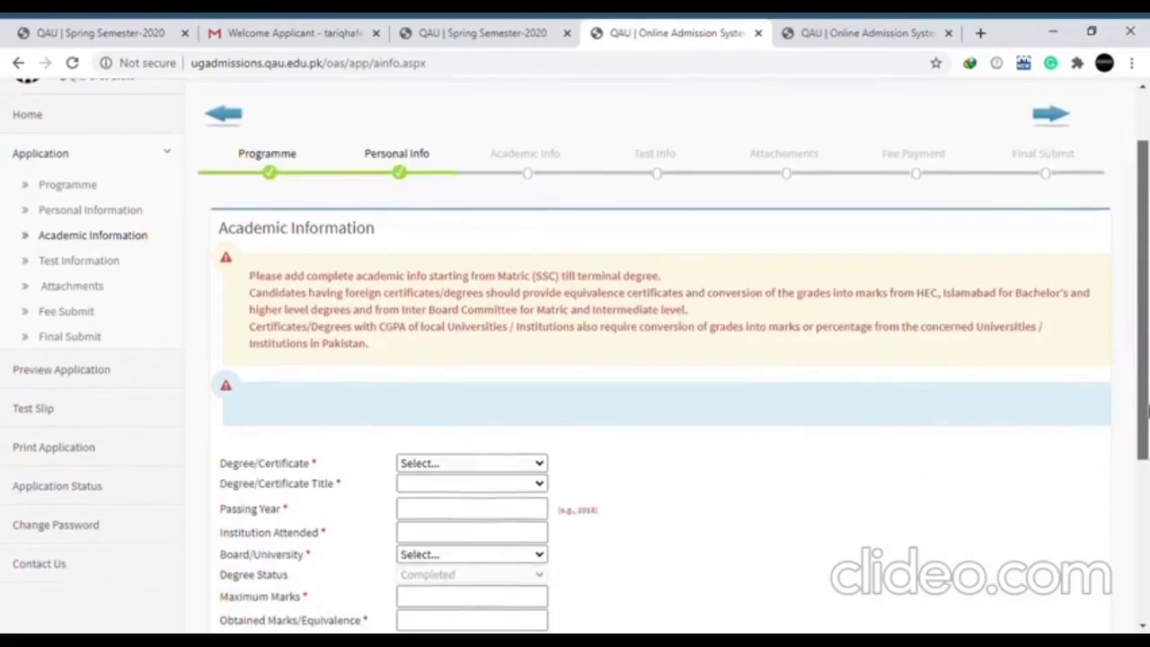
left_click_drag(1147, 422, 1147, 457)
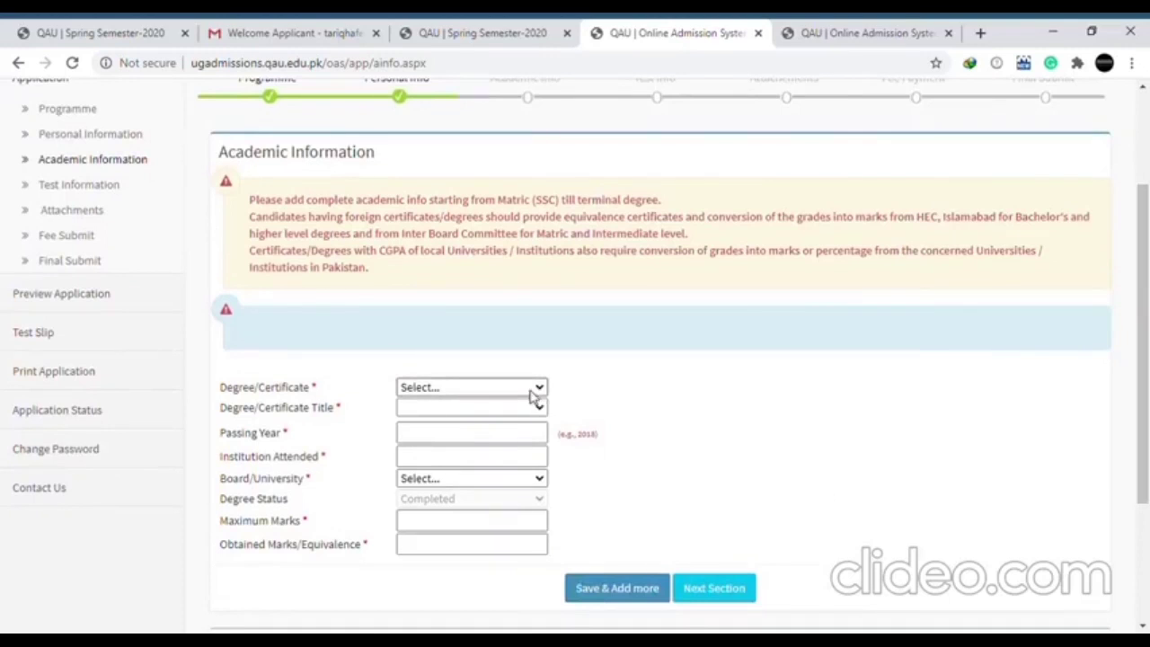
left_click(501, 423)
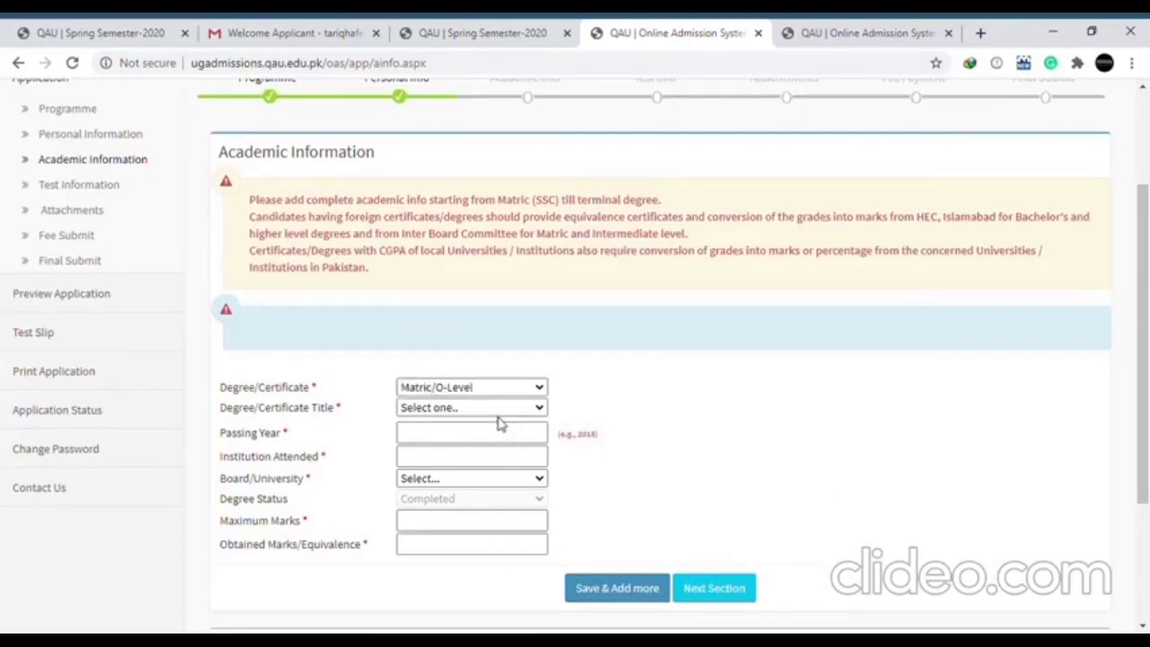
left_click(498, 408)
left_click(467, 449)
key("Tab")
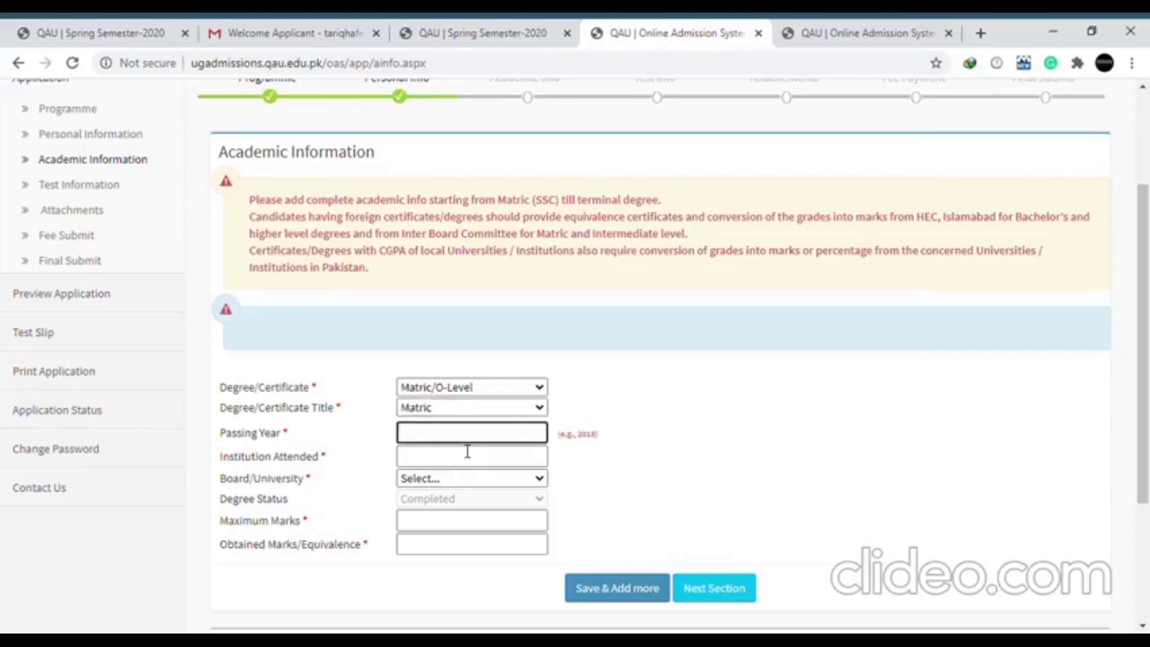
type("2015")
key("Tab")
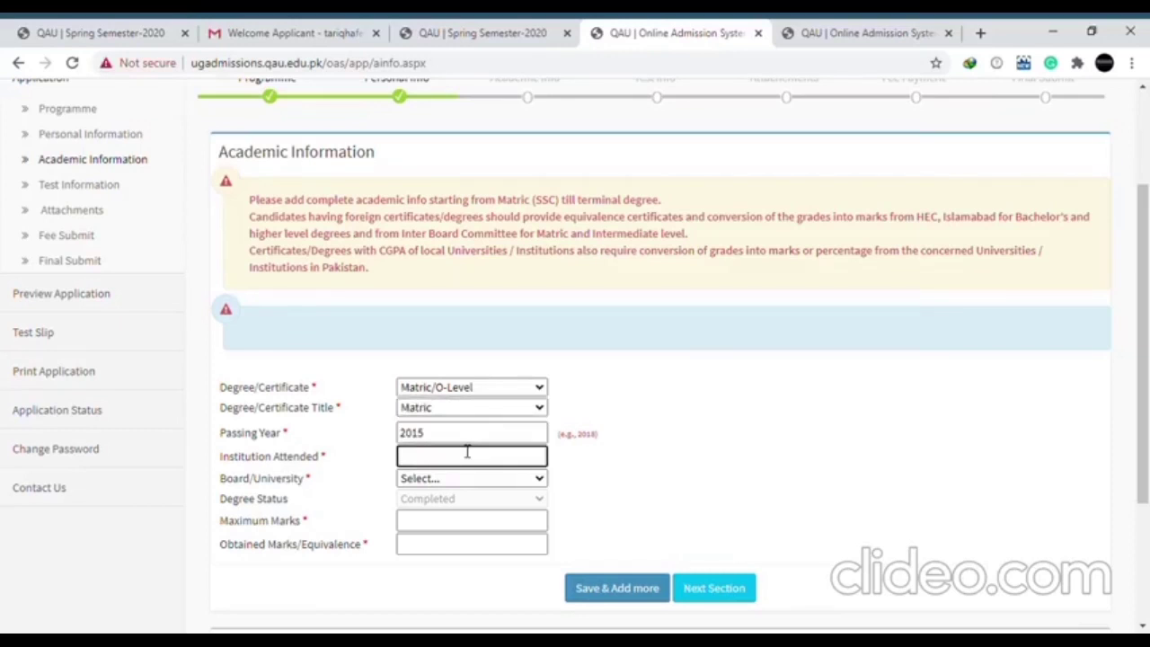
type("SZABIST IMC Larkana")
key("Return")
Choose Aga Khan Educational Board, enter 950 of 1100 marks, and save the record
key("Tab")
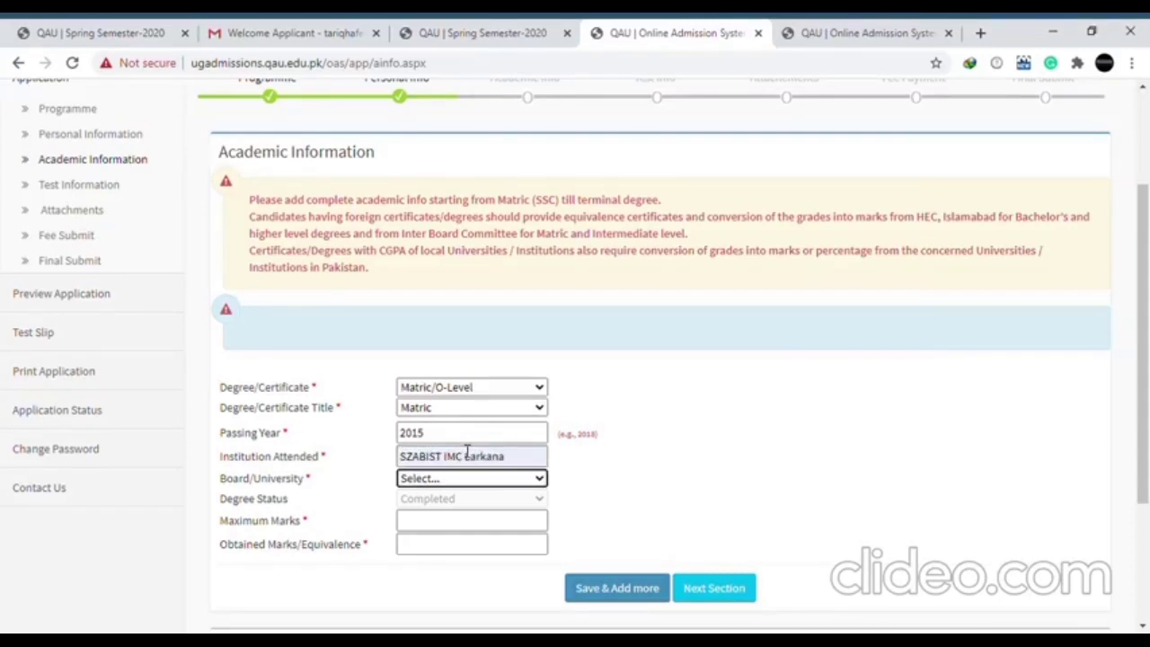
key("Down")
key("Down")
key("Down")
key("Down")
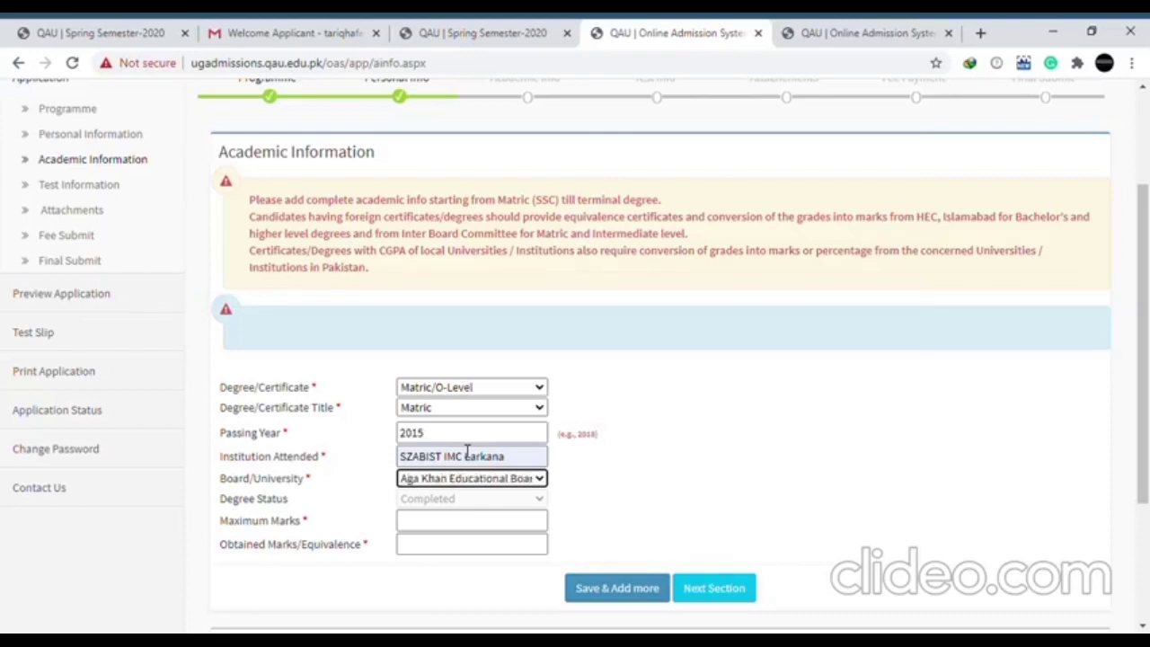
key("Down")
key("Up")
key("Up")
key("Down")
key("Tab")
key("Tab")
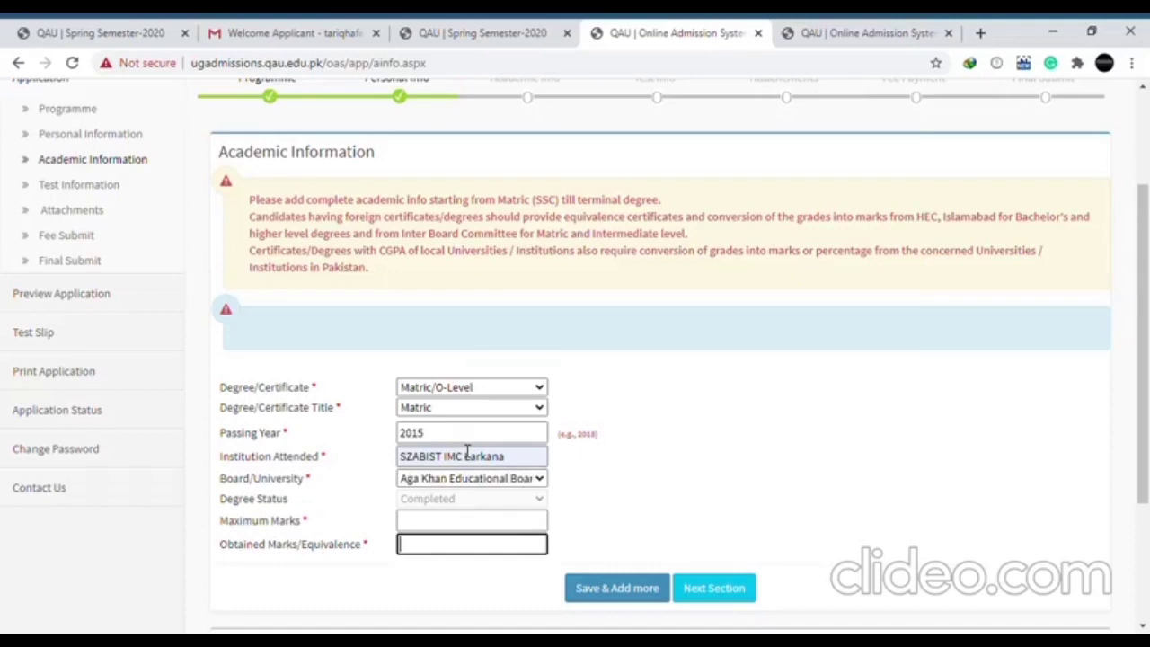
left_click(470, 525)
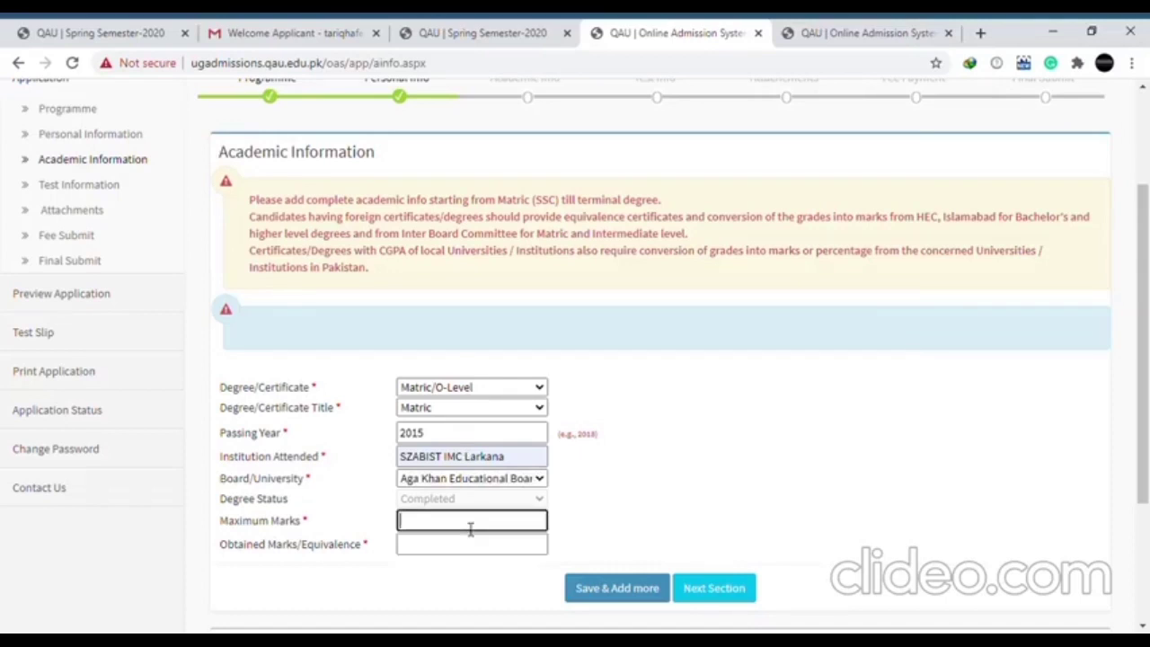
type("1100")
key("Tab")
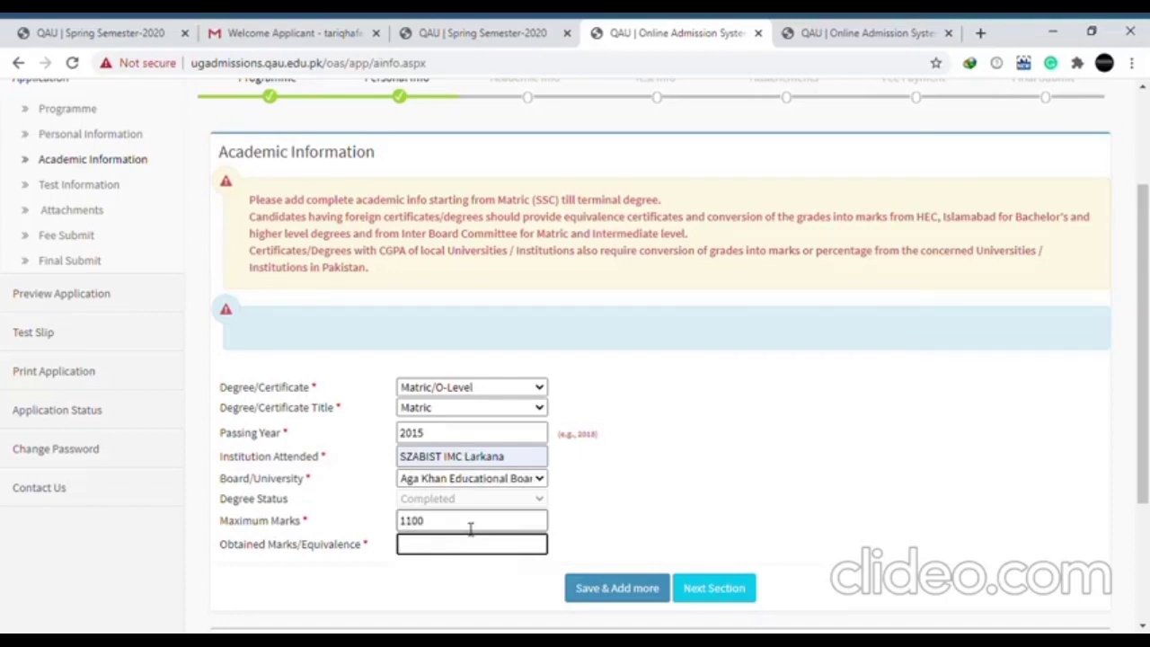
type("950")
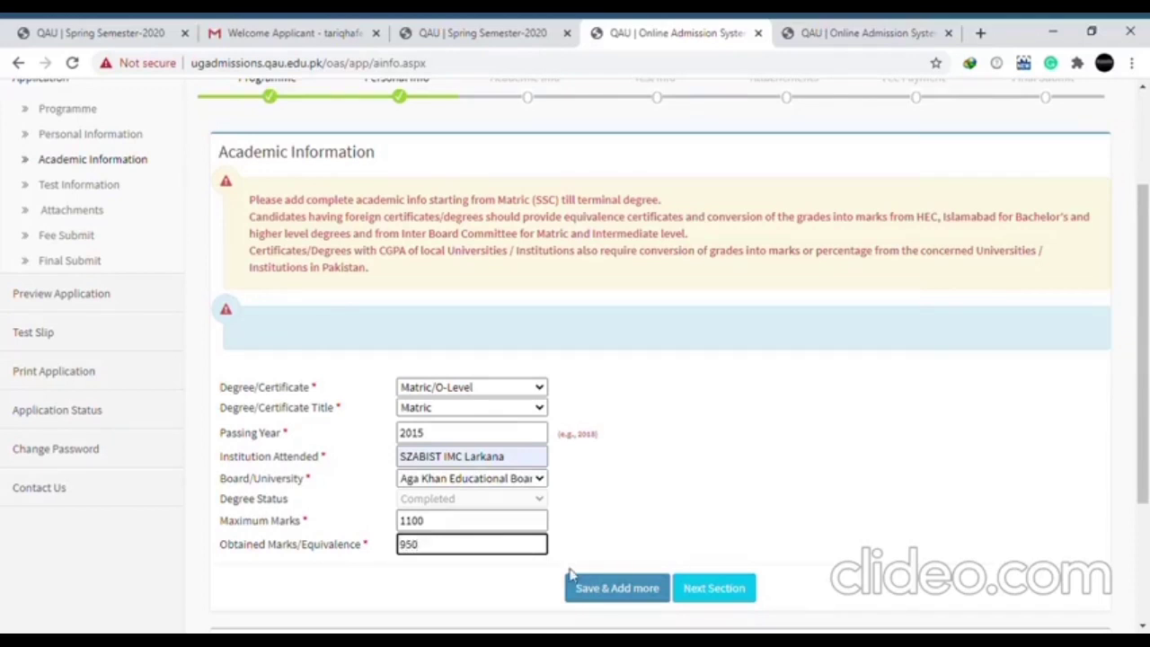
left_click(618, 593)
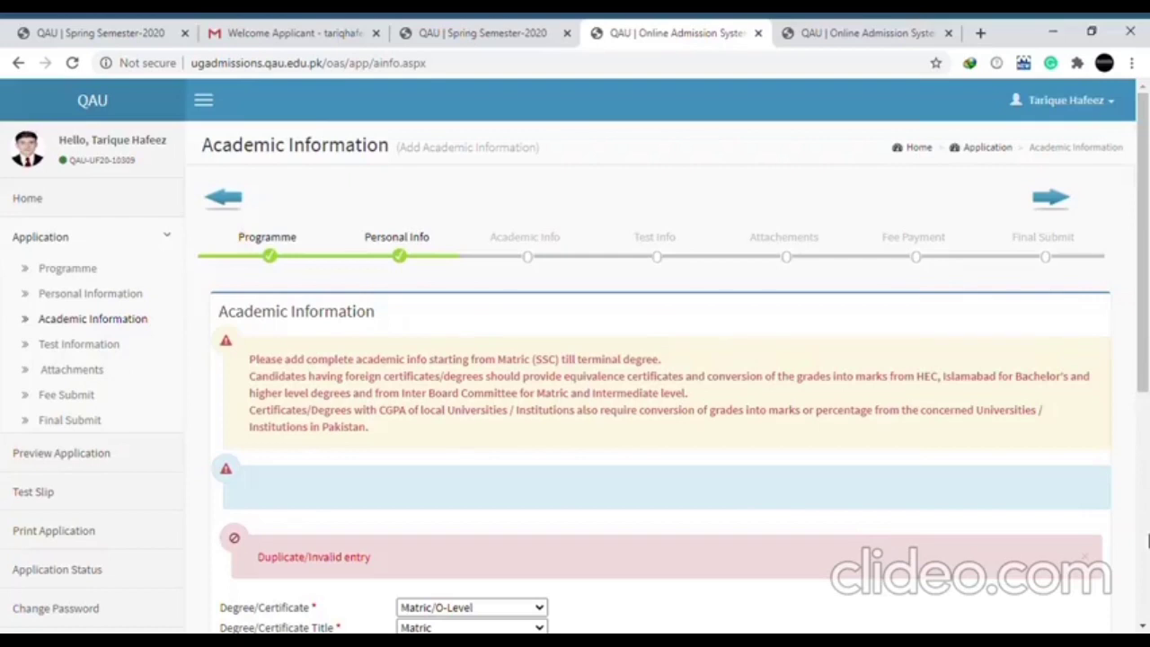
Scroll to the saved academic records and cancel an accidental deletion of the 2015 Matric row
left_click(1147, 540)
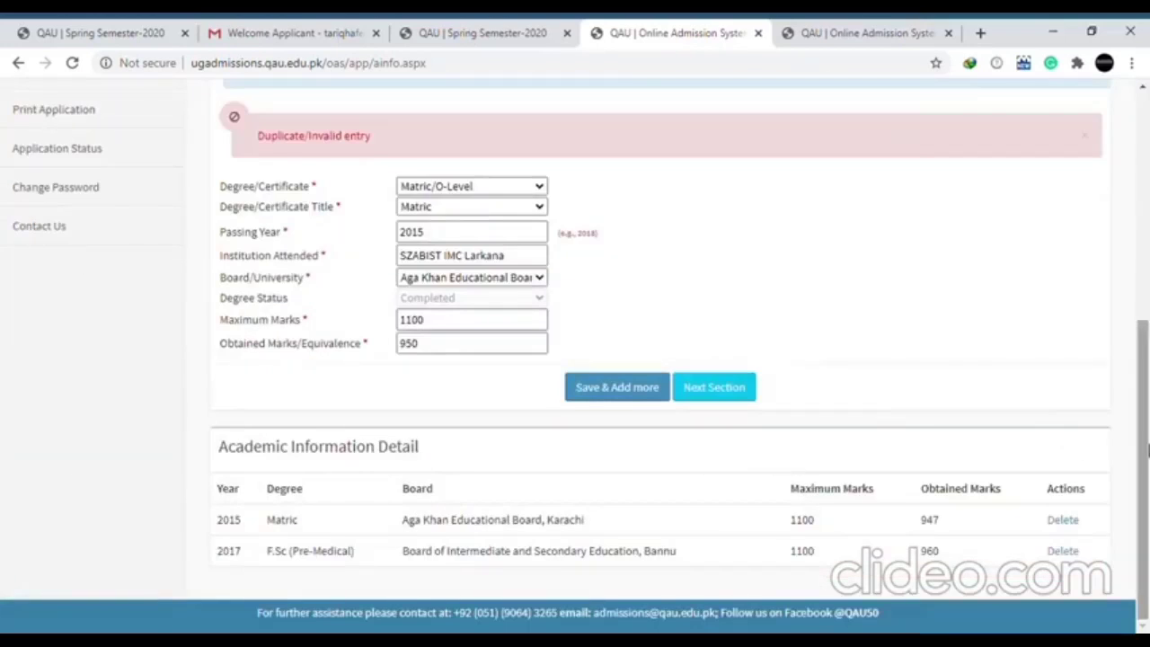
left_click_drag(1147, 449, 1147, 400)
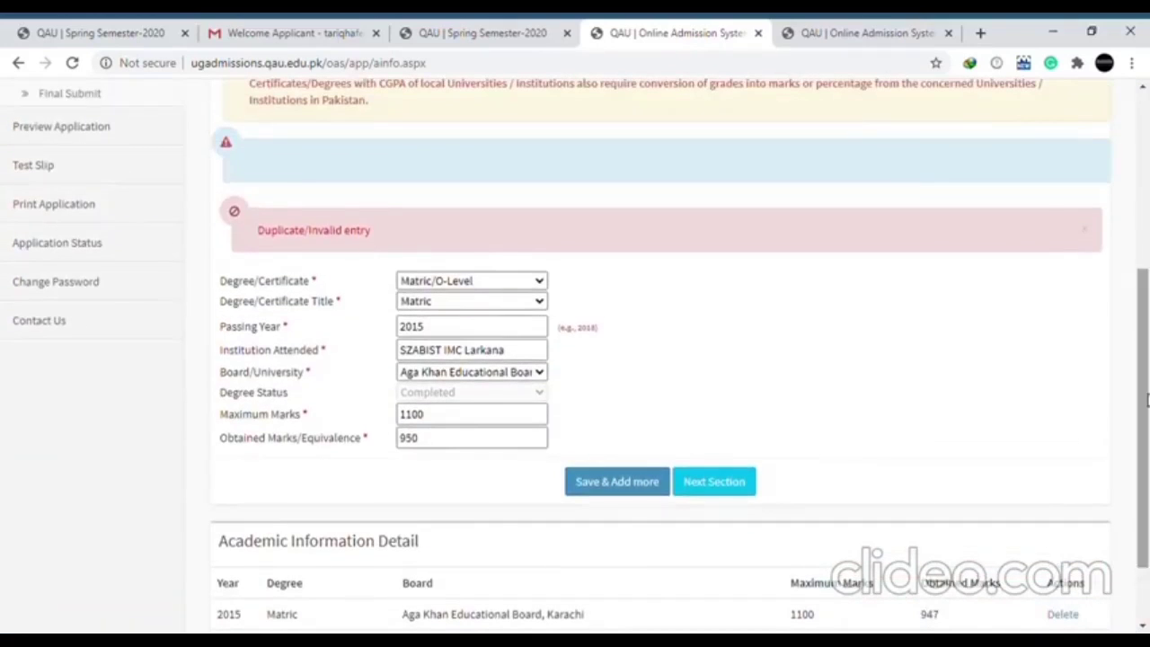
left_click_drag(1146, 400, 1147, 558)
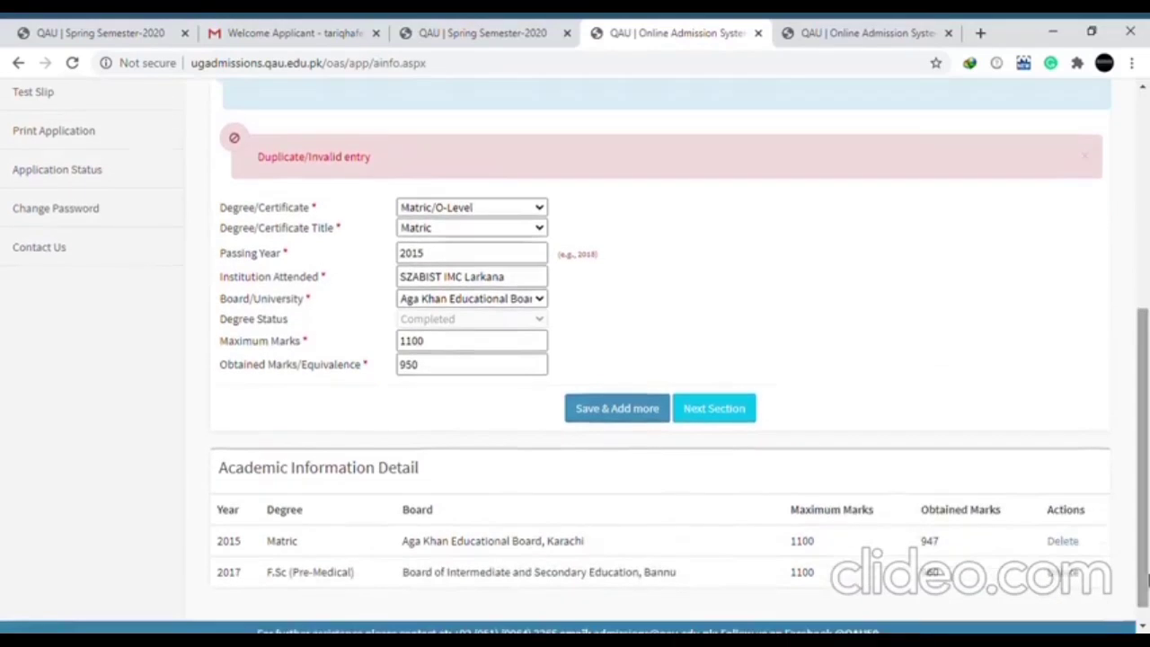
left_click(1063, 541)
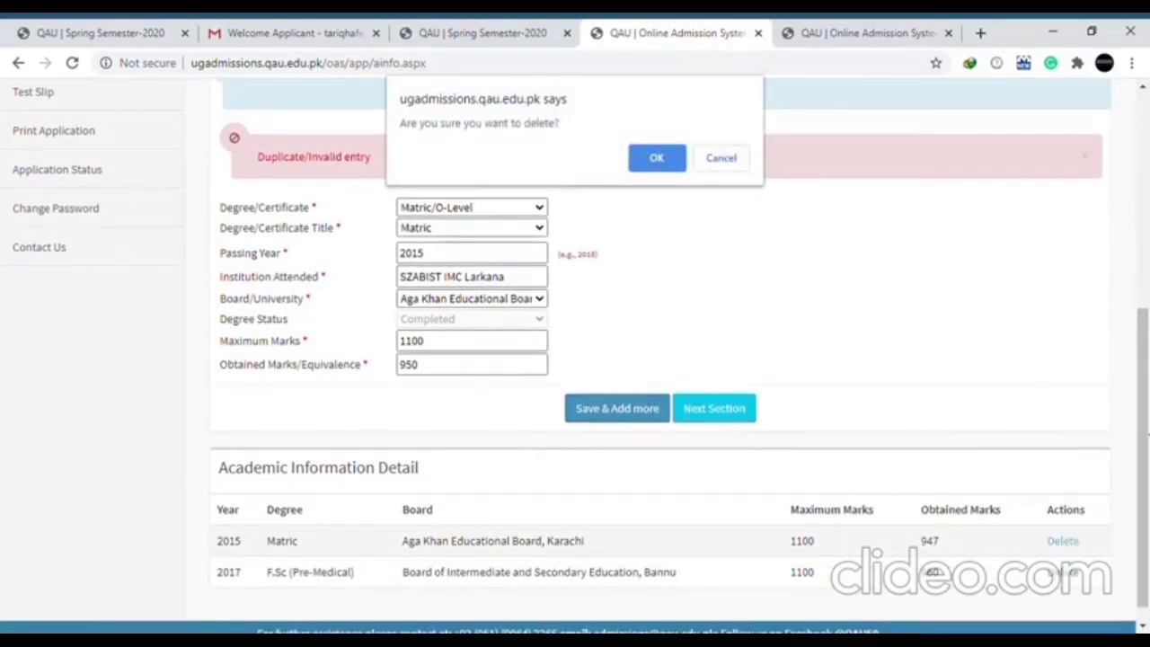
left_click(729, 159)
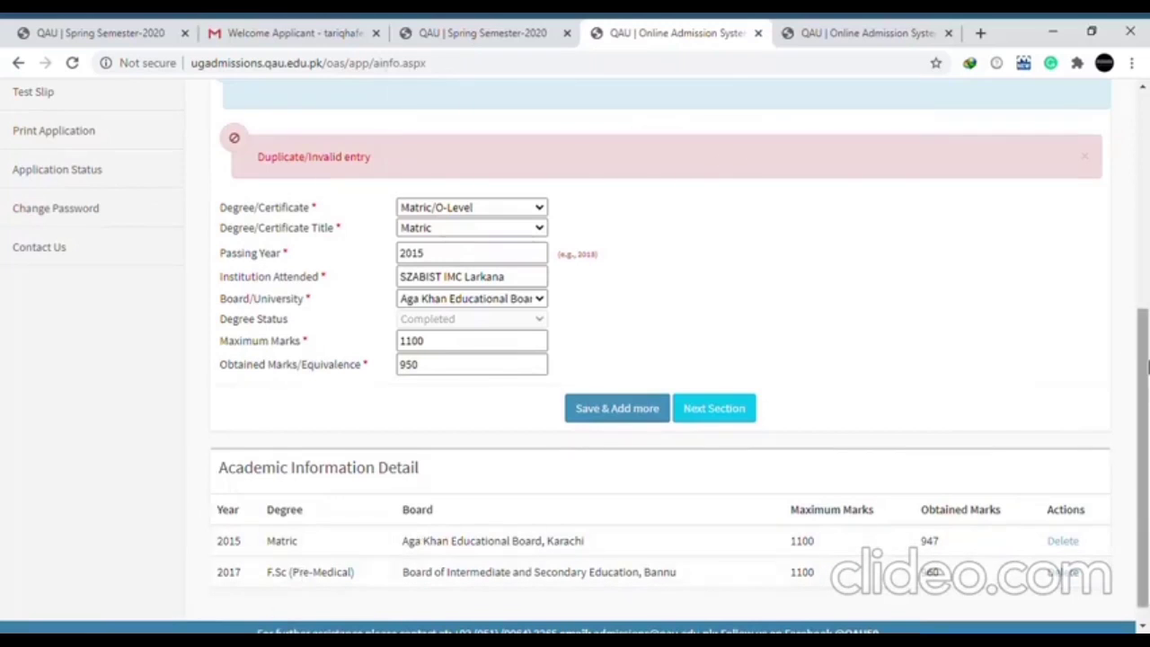
Delete the 2017 F.Sc (Pre-Medical) record and confirm the removal
scroll(621, 339, "up", 1)
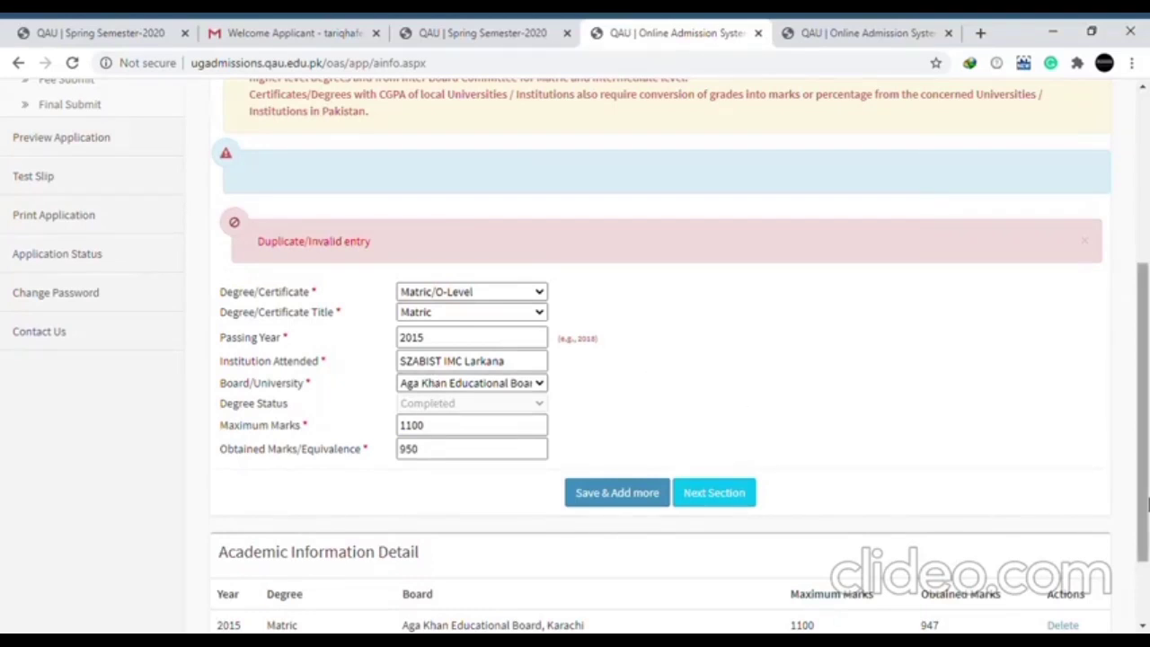
left_click_drag(1144, 503, 1146, 559)
left_click(1066, 553)
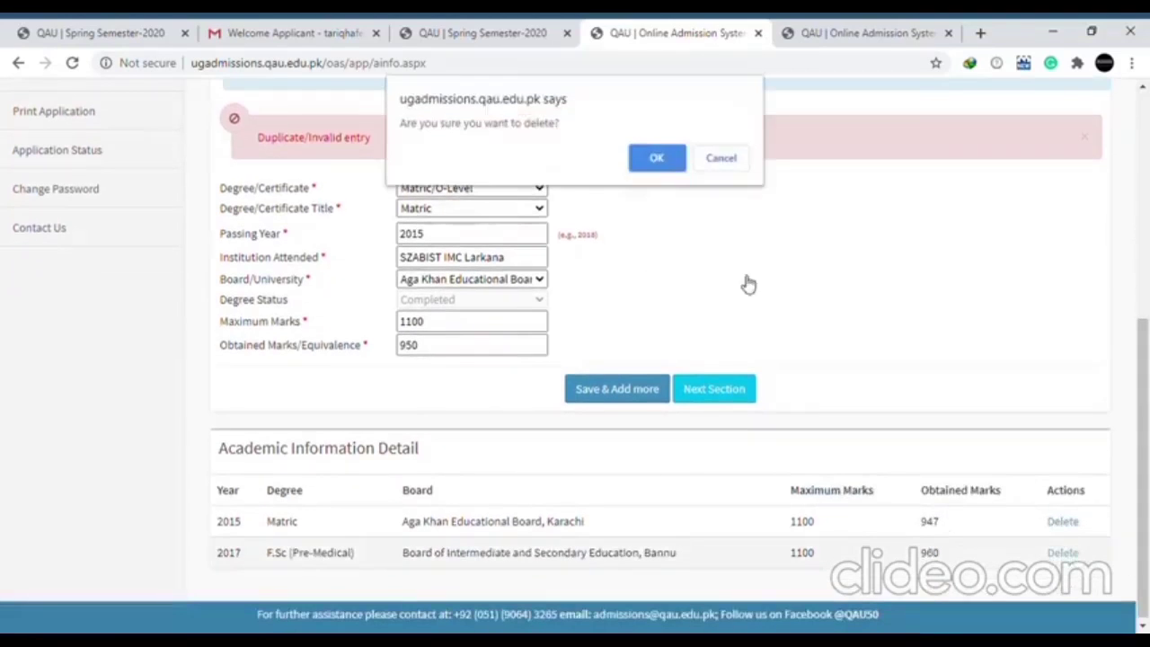
left_click(657, 157)
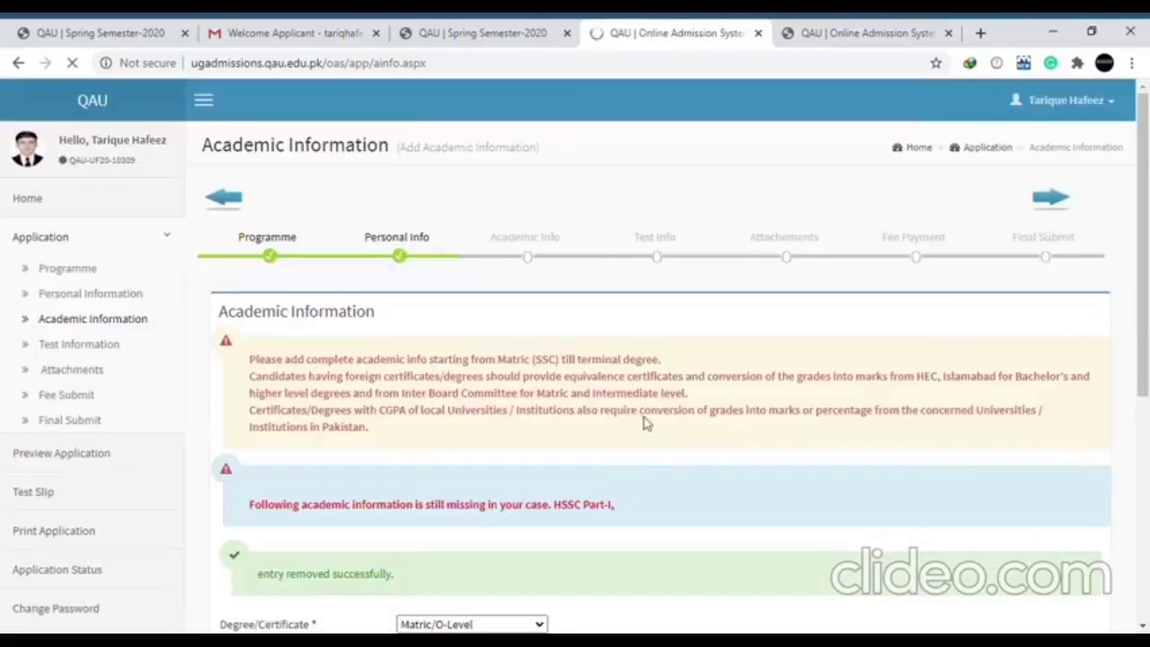
Choose HSSC Part-I with certificate F.Sc (Pre-Medical) and tick PHYSICS as a studied subject
scroll(630, 431, "down", 3)
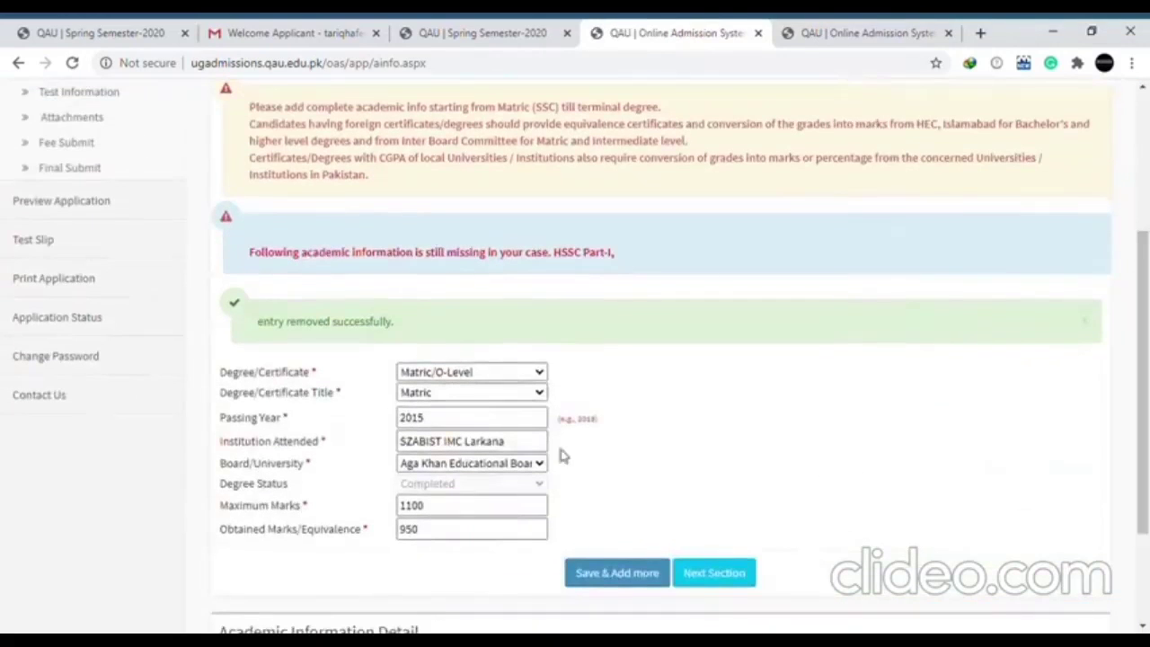
key("Down")
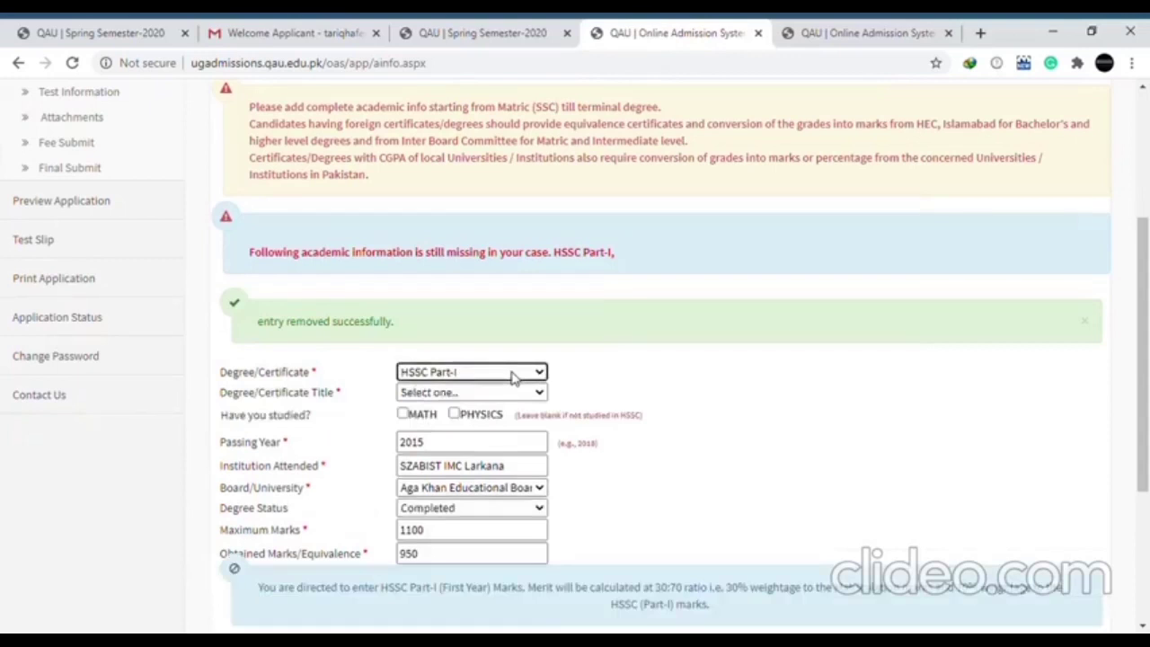
key("Down")
key("Down")
key("Down")
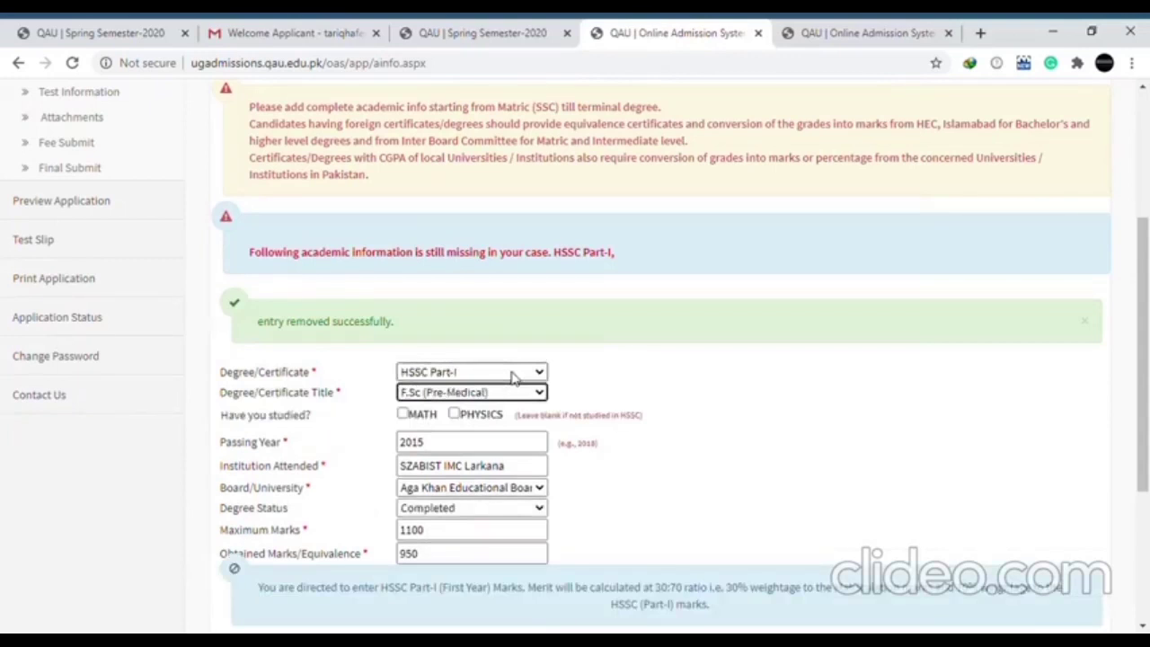
key("Tab")
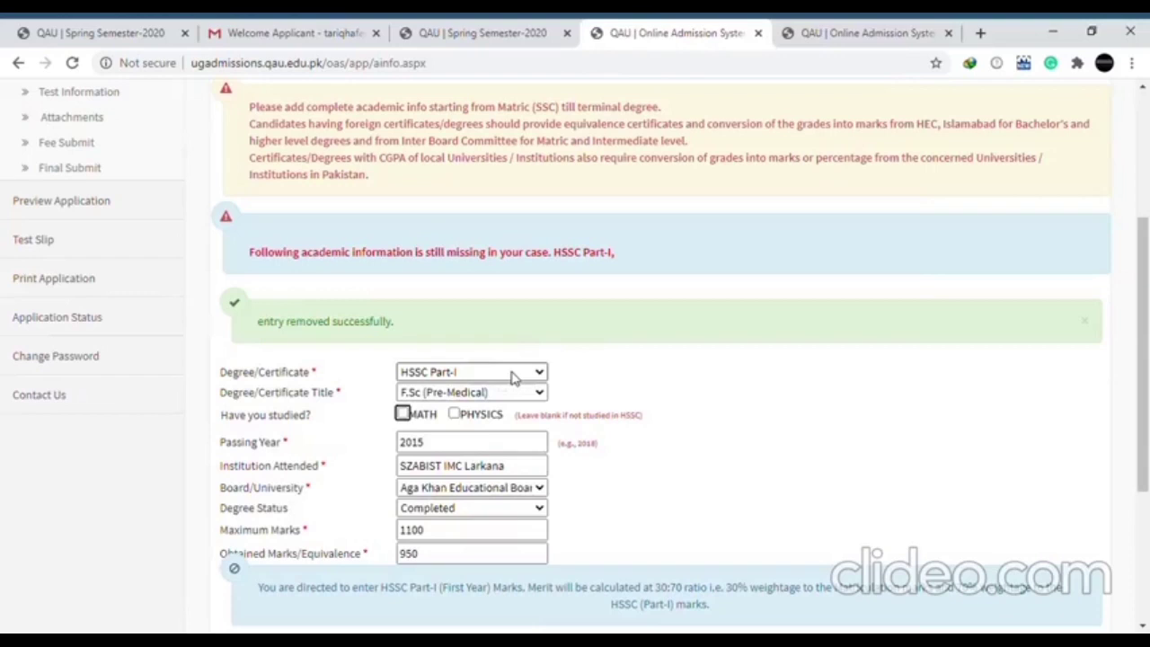
left_click(454, 415)
left_click(455, 414)
left_click(454, 414)
Set the passing year to 2017 with status Completed, save the record and continue to Test Information
left_click(449, 442)
key("BackSpace")
type("7")
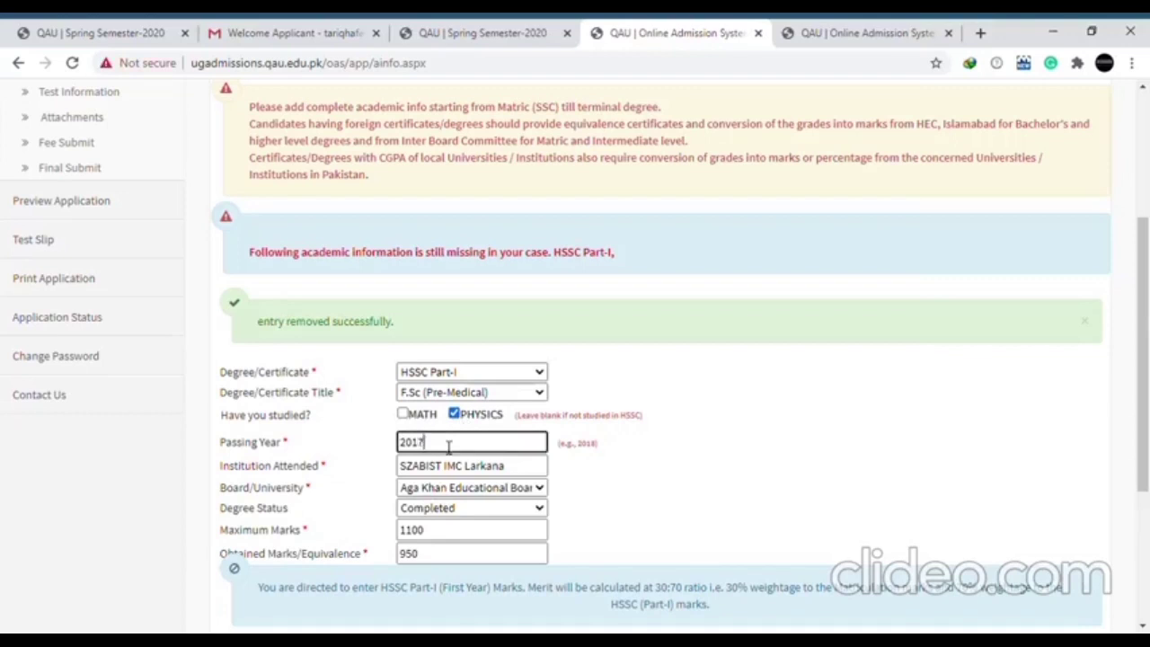
key("Tab")
key("Tab")
key("Tab")
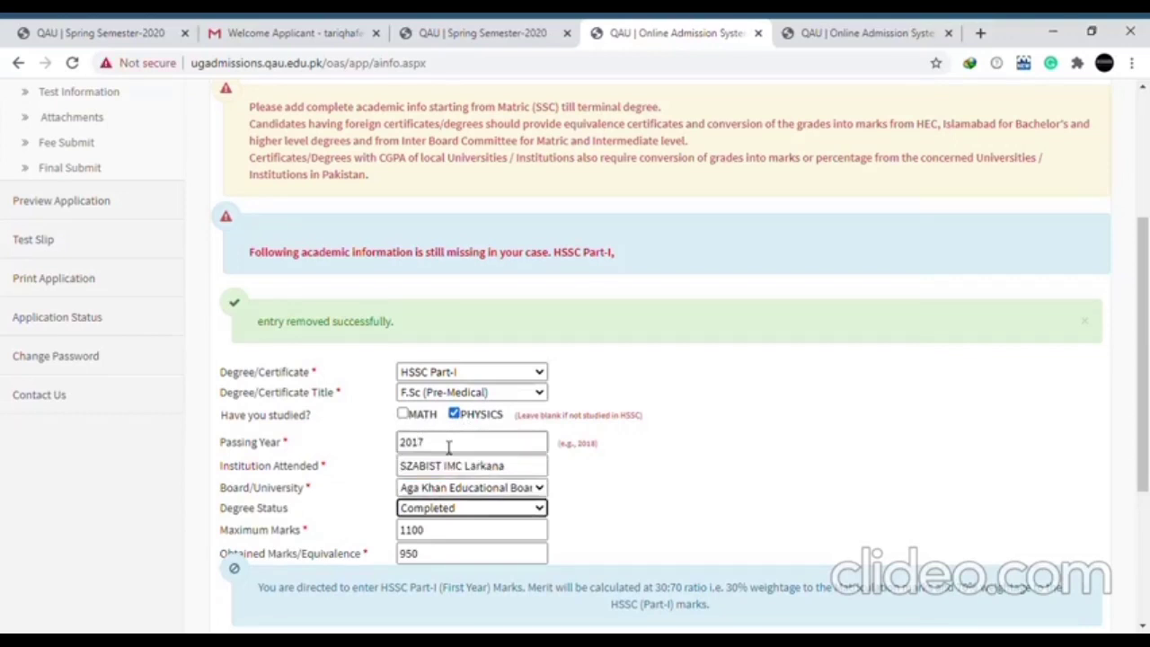
key("Down")
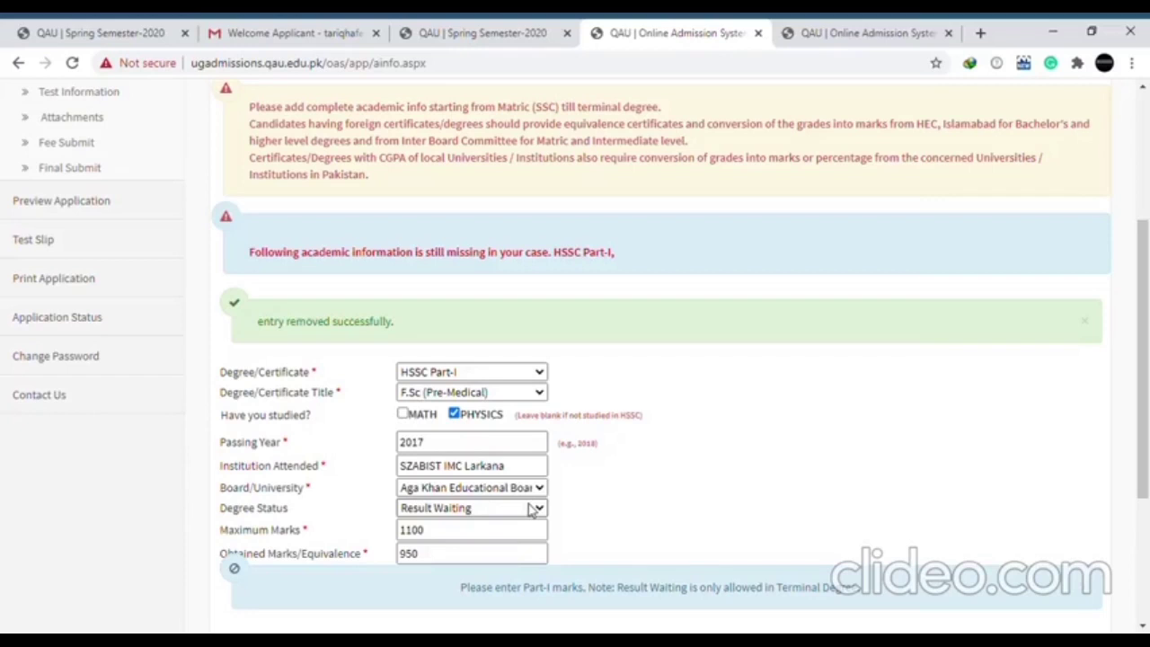
left_click(483, 537)
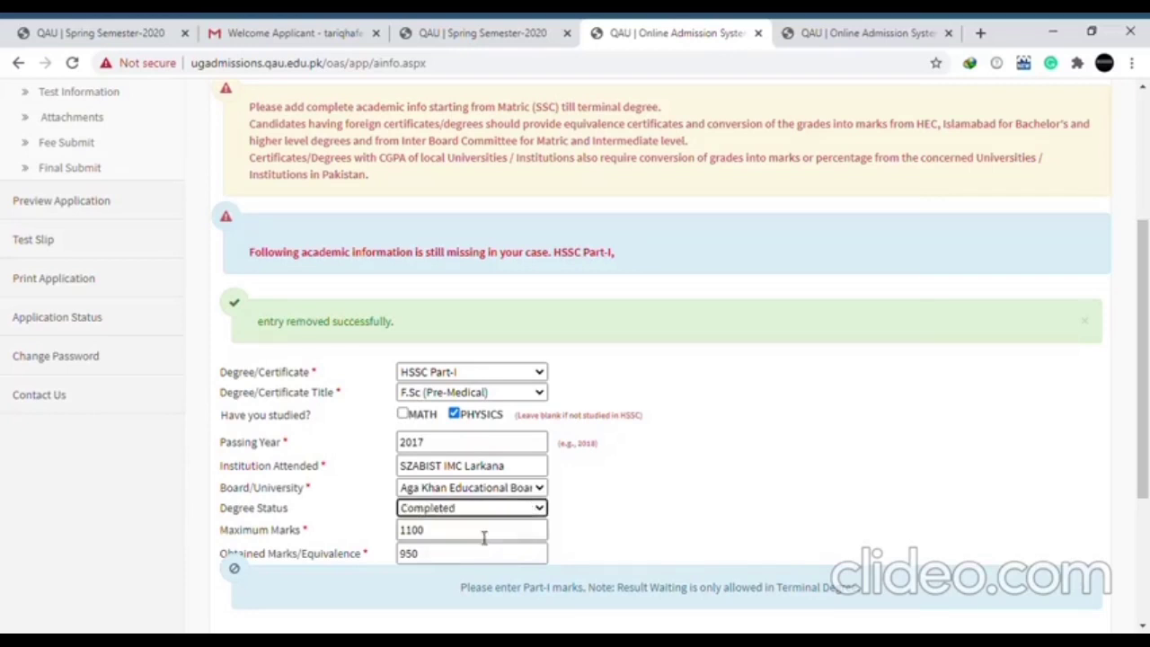
scroll(764, 544, "down", 1)
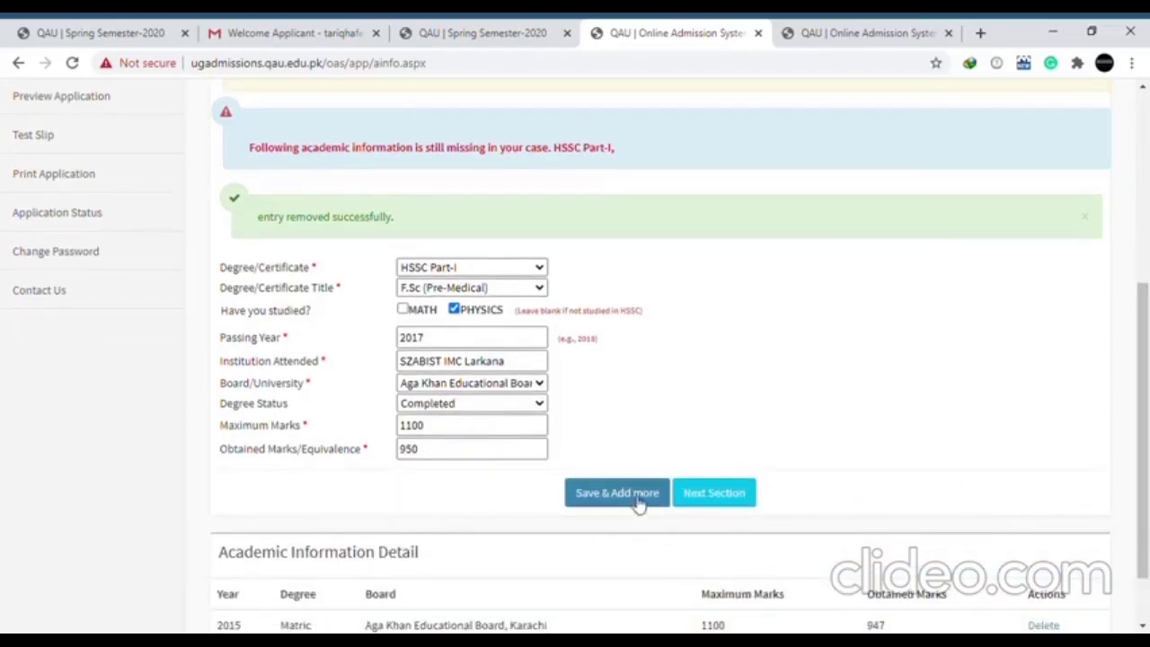
left_click(620, 494)
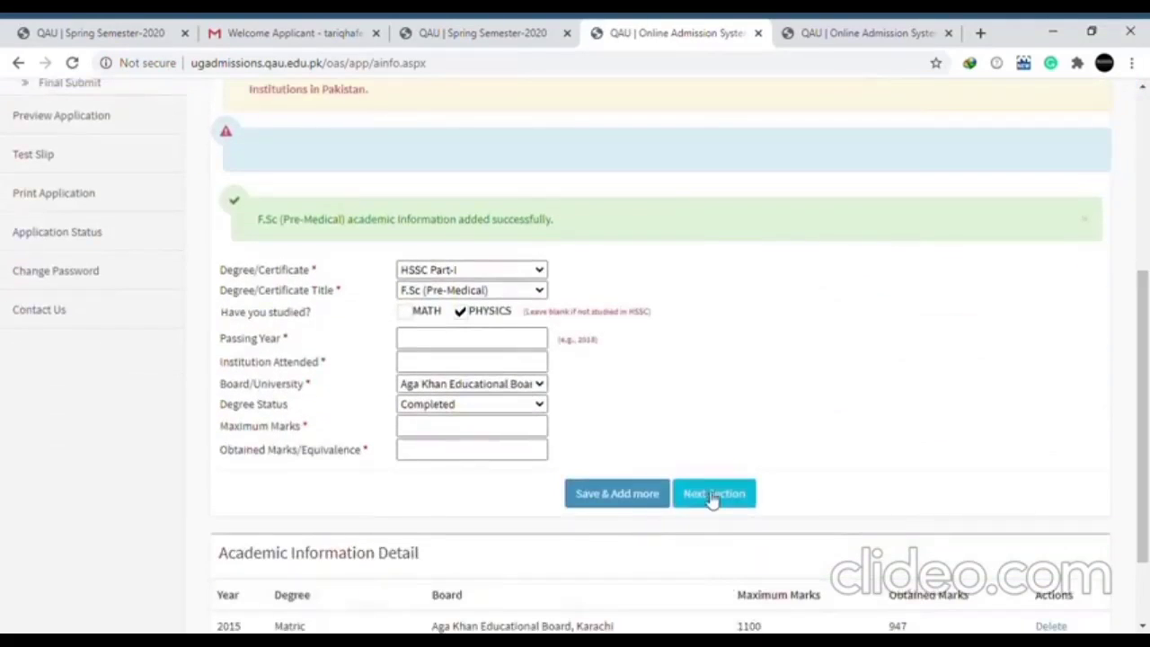
left_click(712, 494)
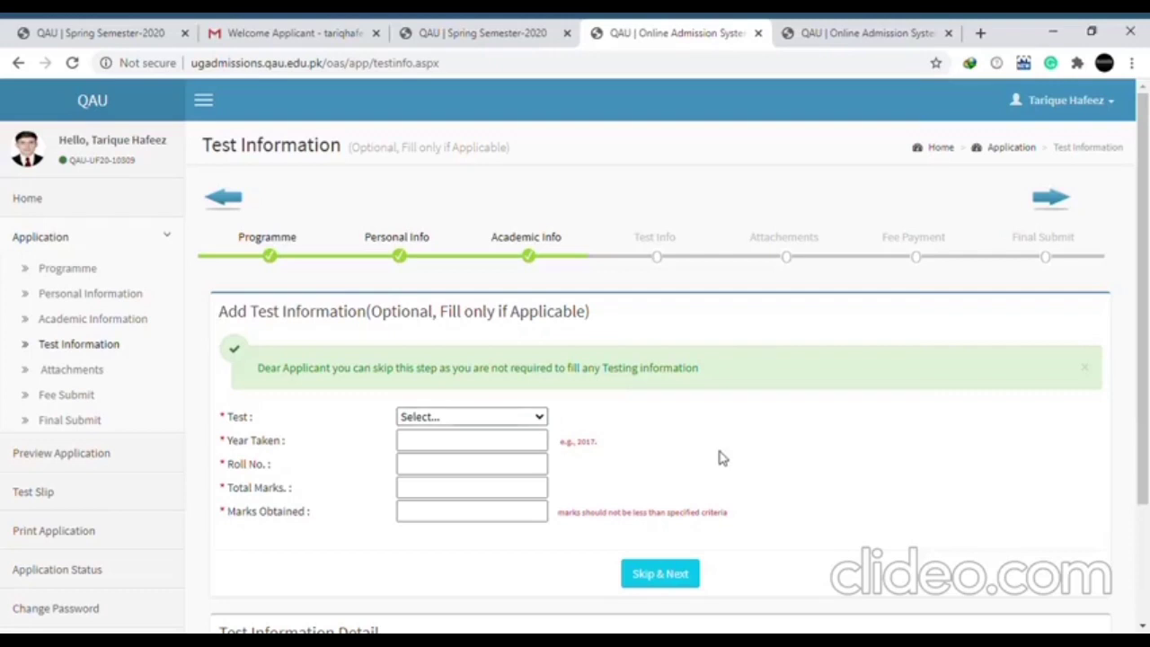
Enter the test roll number, total marks 100 and marks obtained 000, then skip ahead to attachments
left_click(459, 453)
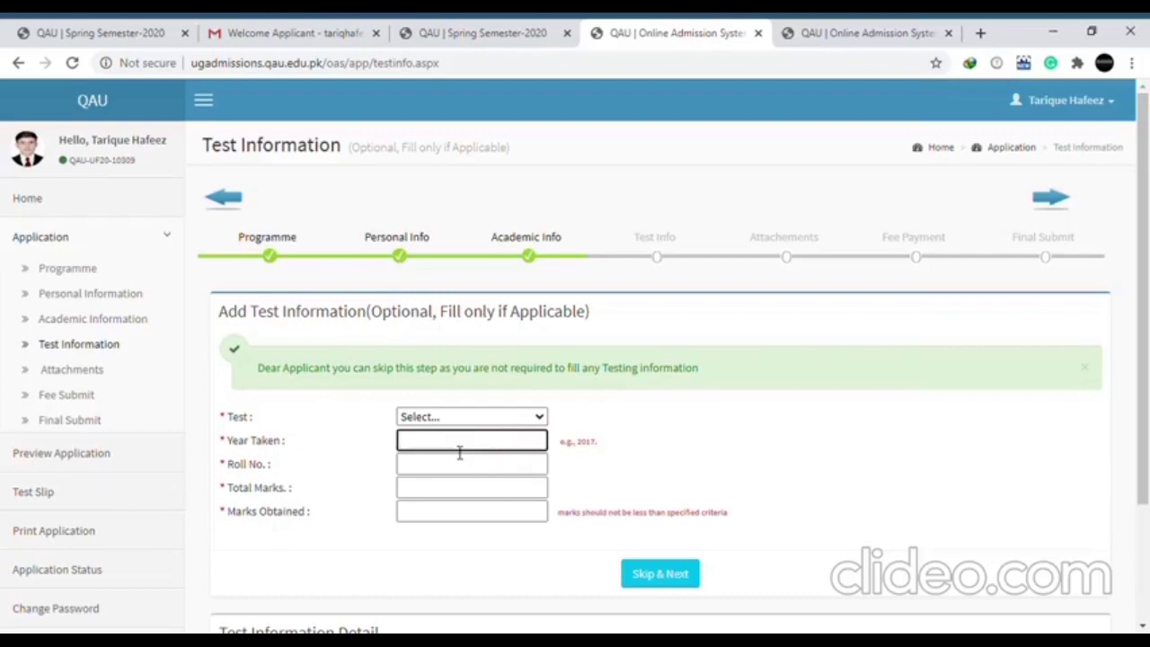
left_click(442, 477)
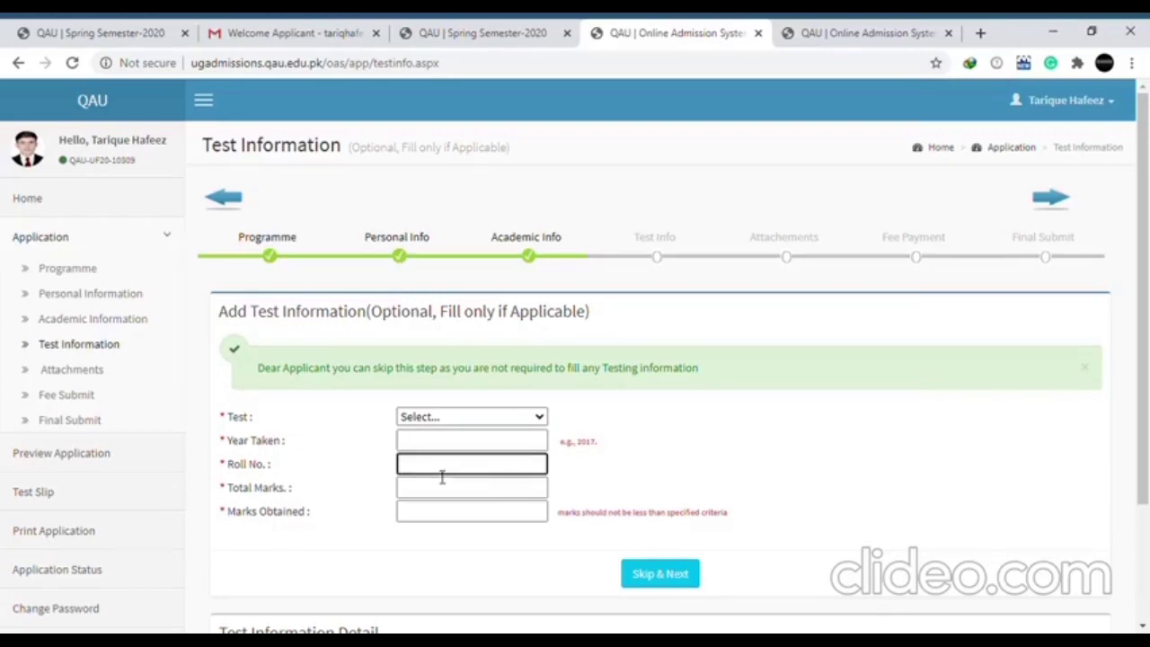
type("0000")
key("Tab")
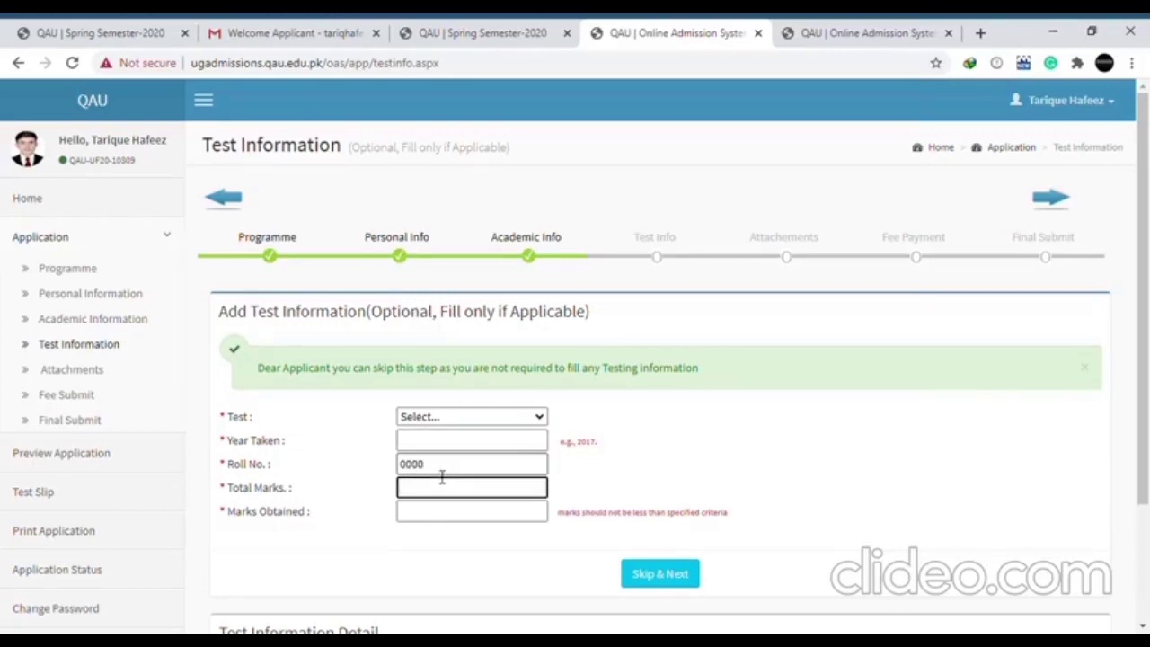
type("100")
key("Tab")
type("000")
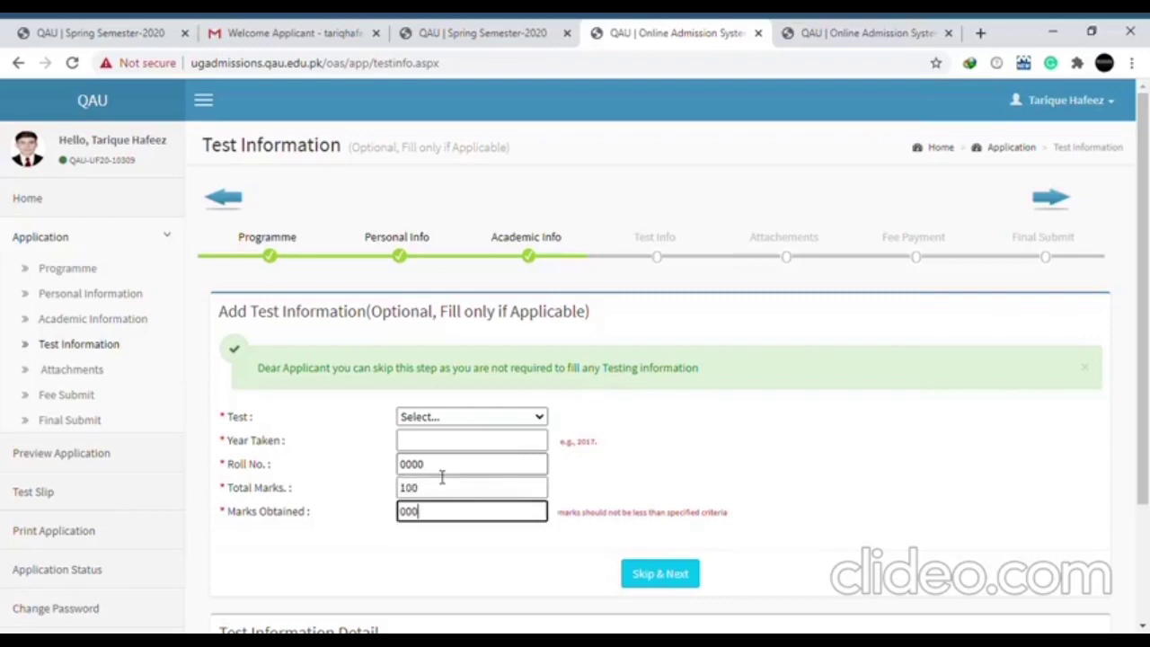
left_click(670, 580)
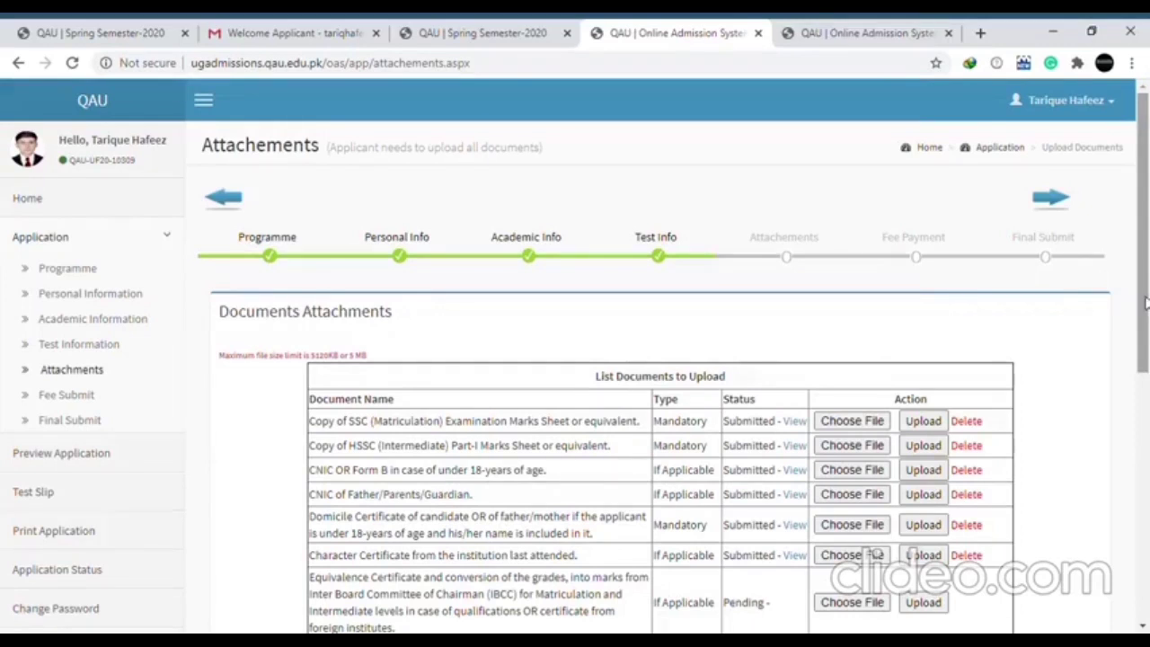
Choose a new file for the SSC marks sheet row and upload it
left_click_drag(1147, 306, 1143, 384)
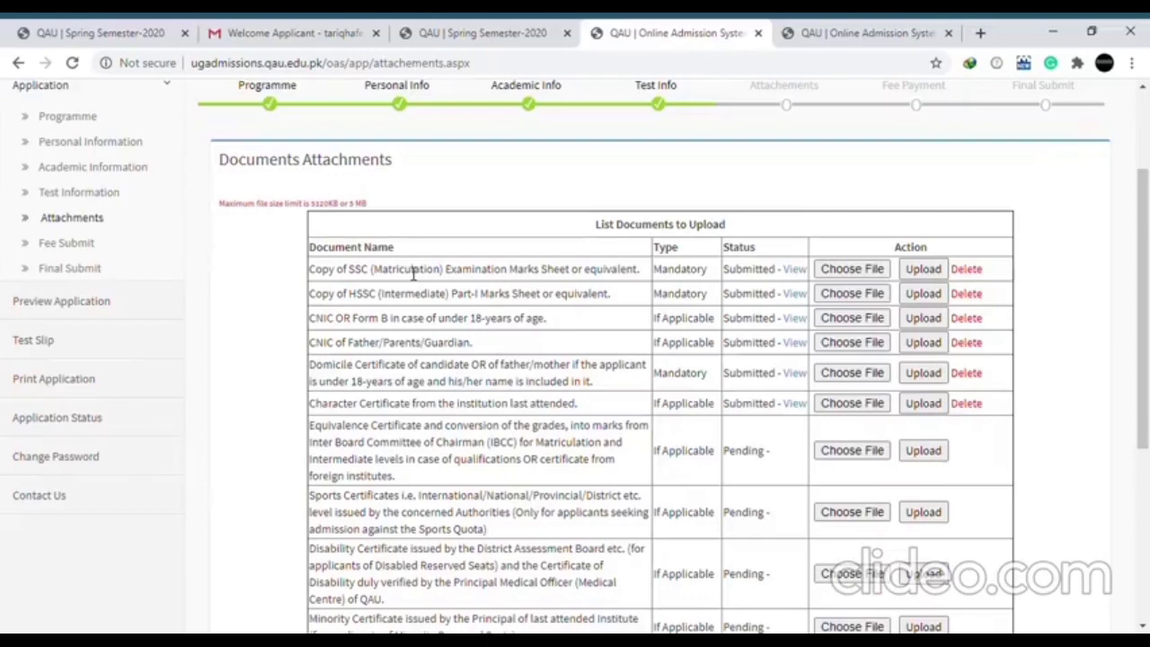
left_click(854, 271)
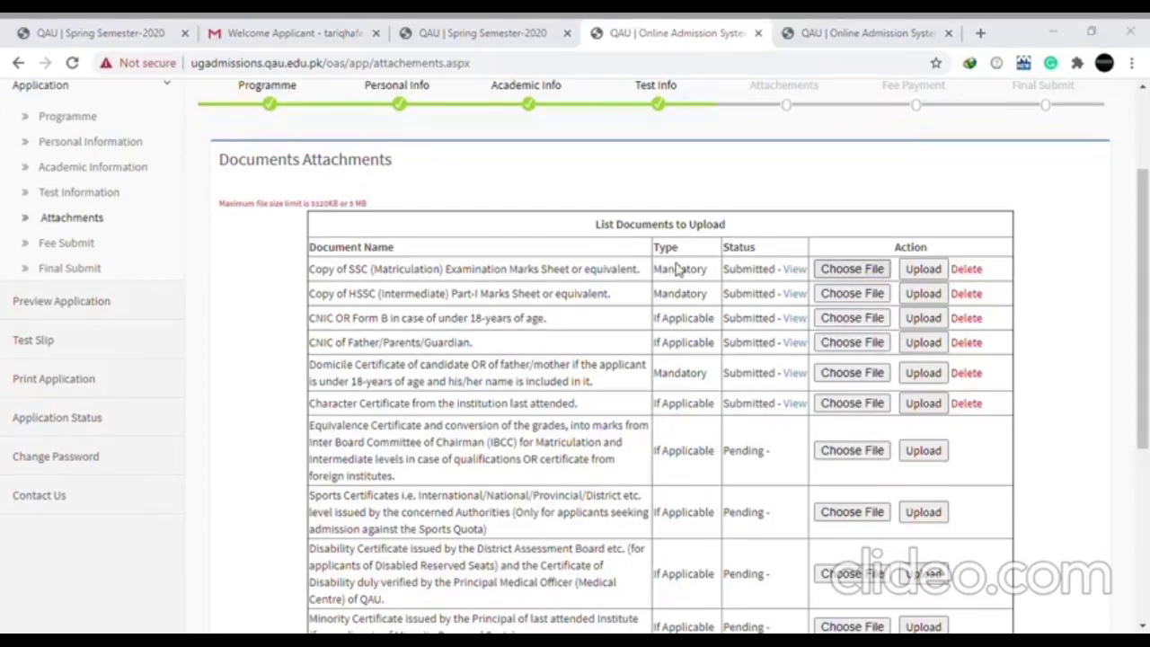
key("Return")
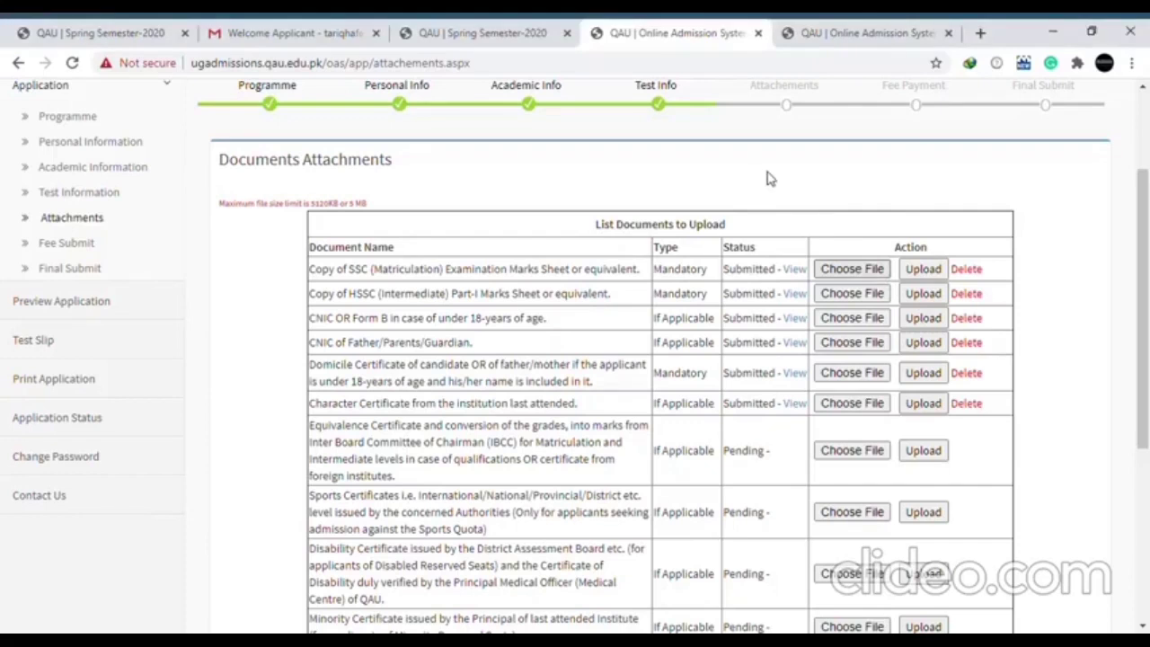
left_click(920, 272)
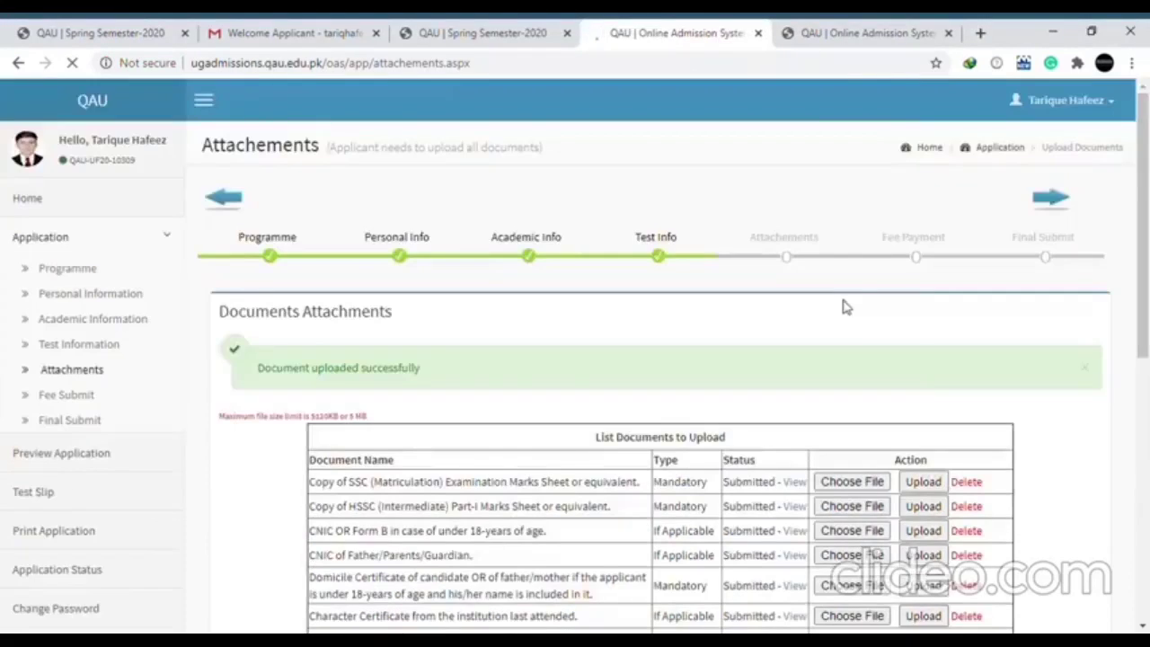
Review the remaining attachments, including the bank deposit slip entry, and continue to Fee Payment
scroll(913, 288, "down", 3)
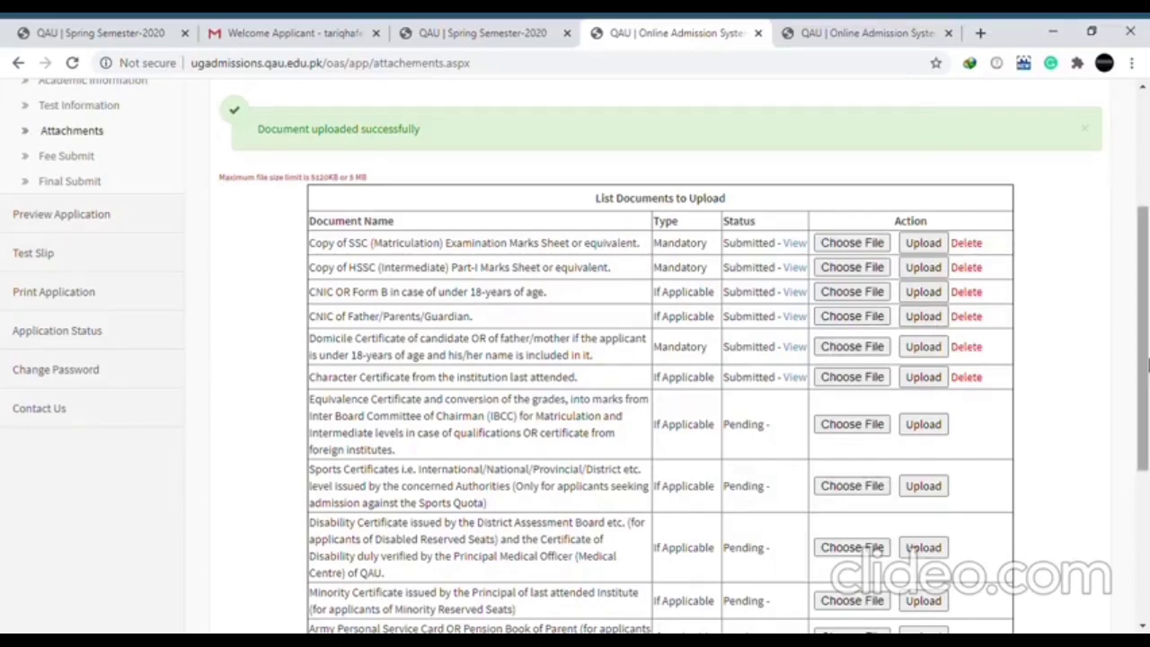
left_click_drag(1147, 363, 1148, 505)
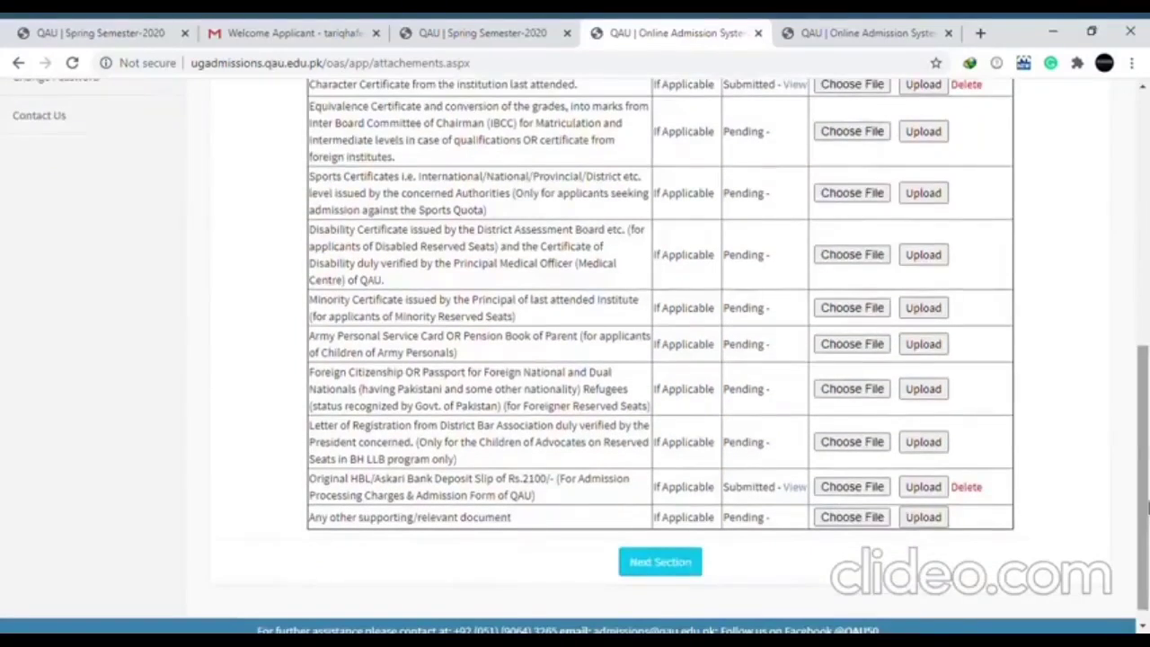
left_click_drag(559, 496, 319, 483)
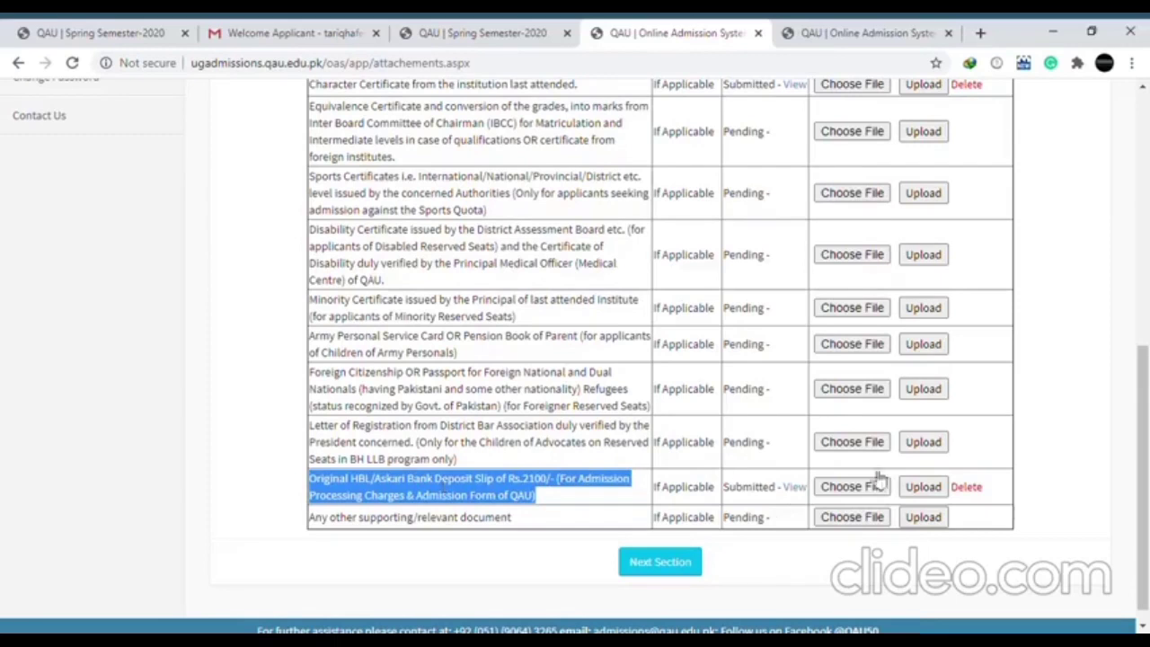
left_click_drag(1144, 463, 1148, 260)
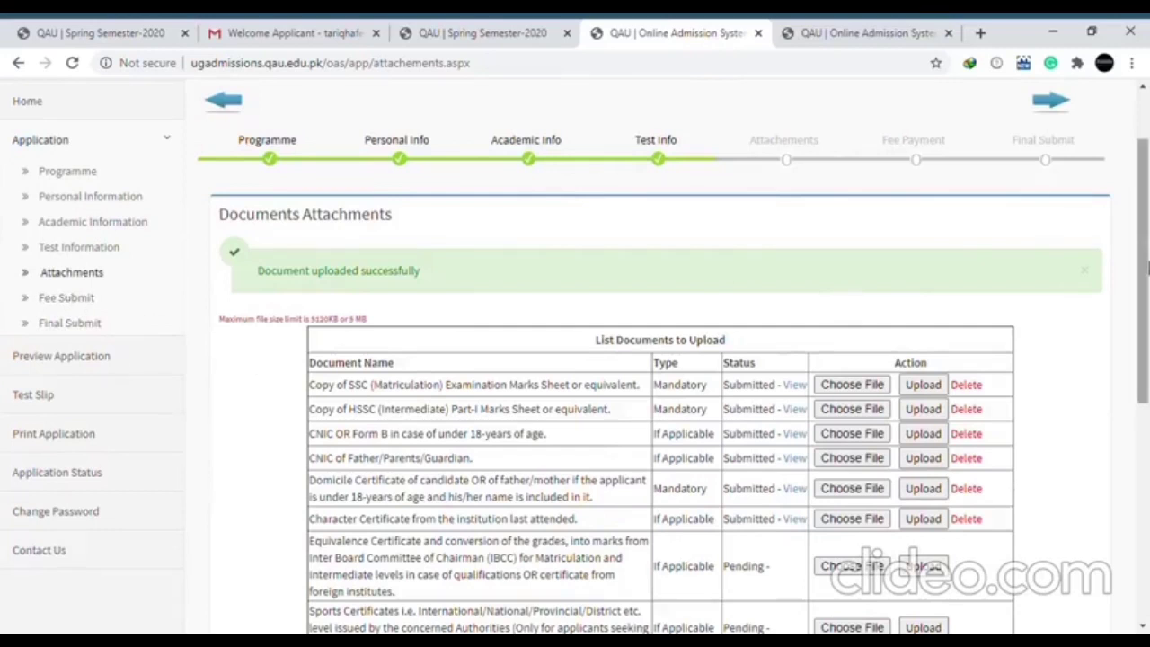
left_click_drag(1147, 268, 1148, 479)
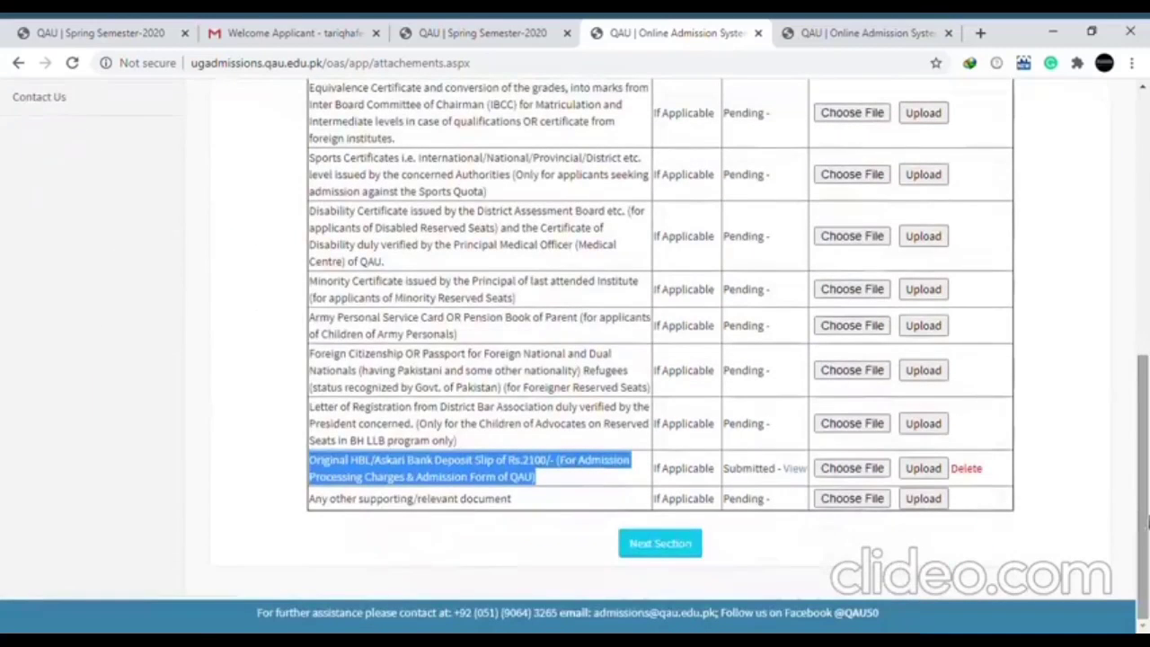
left_click(660, 545)
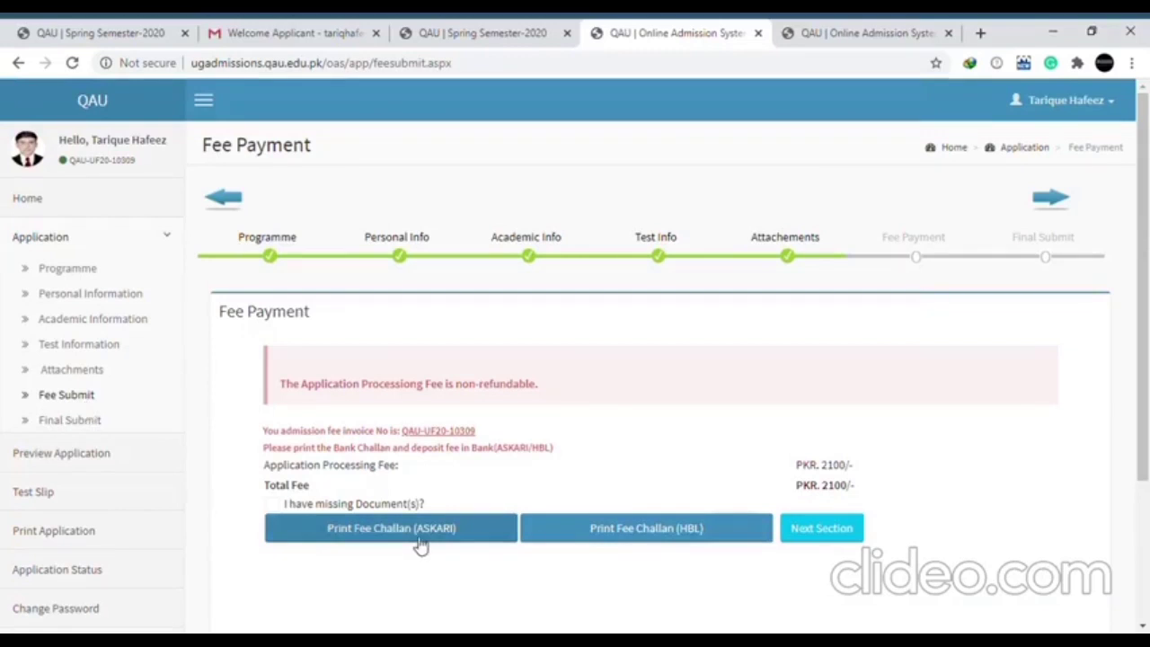
Open the HBL fee challan deposit slip in a new tab, review it and return to the application
left_click(626, 546)
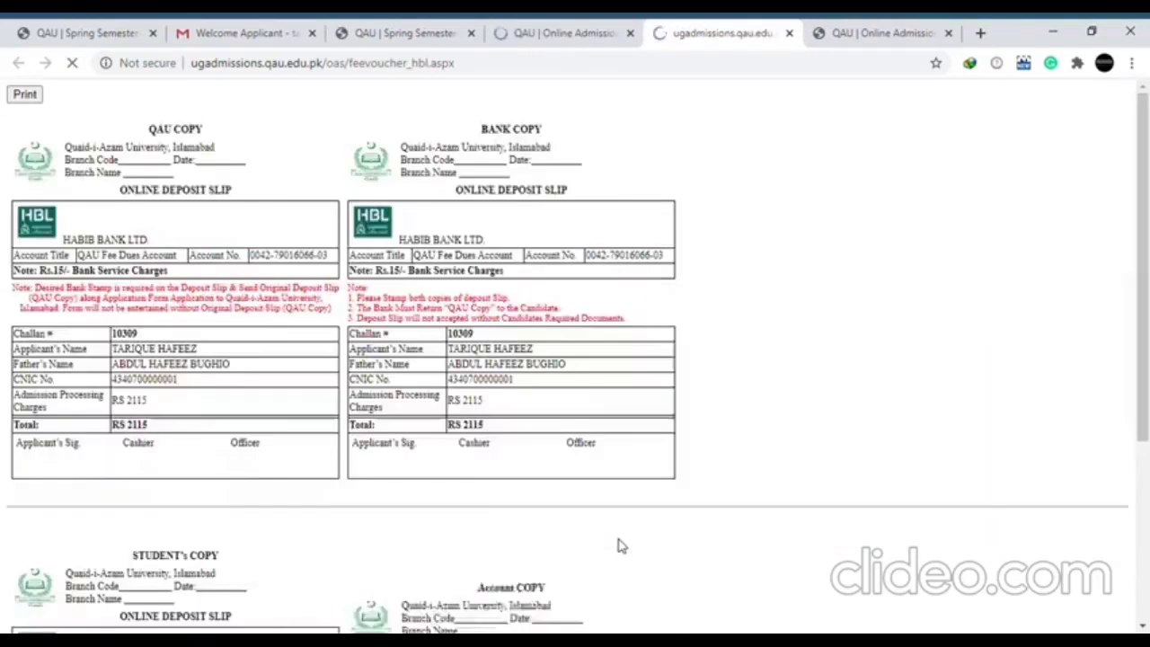
left_click_drag(1145, 287, 1147, 486)
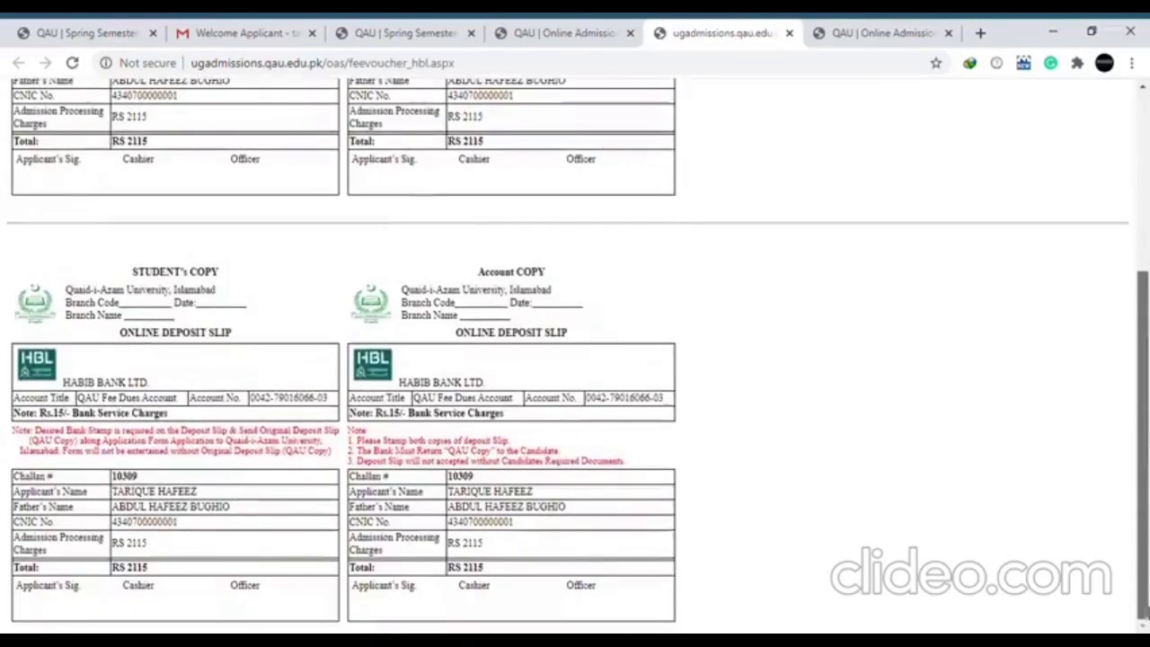
left_click(553, 33)
Go back through Attachments and Fee Payment to reach the Final Submit page
left_click(70, 370)
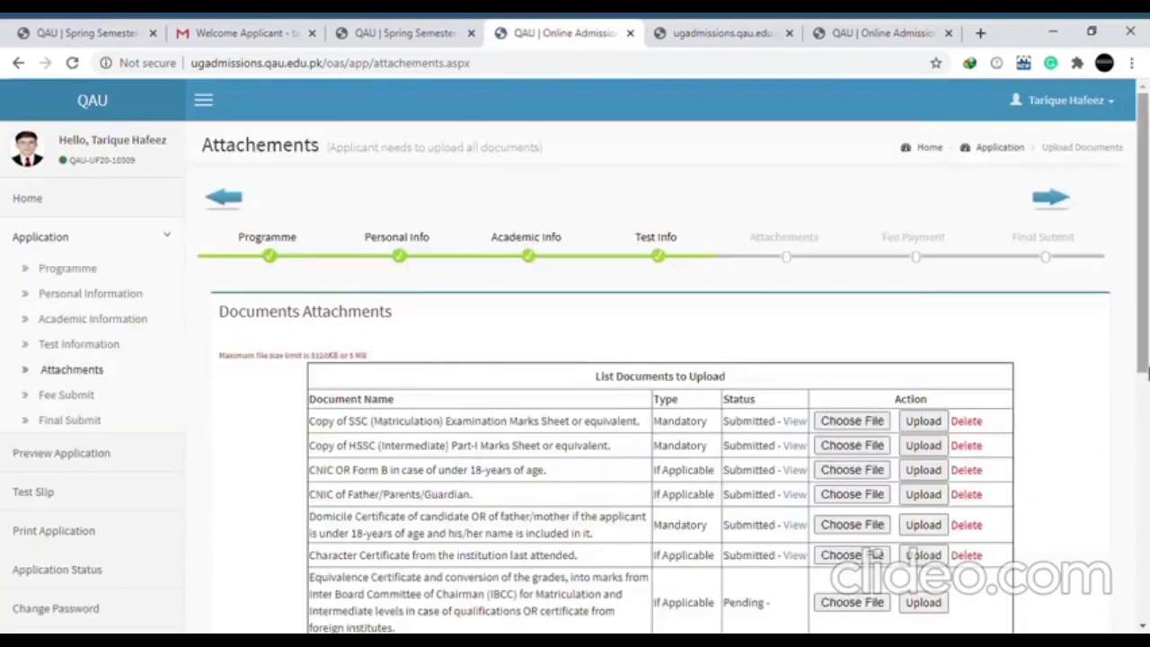
left_click_drag(1146, 367, 1146, 624)
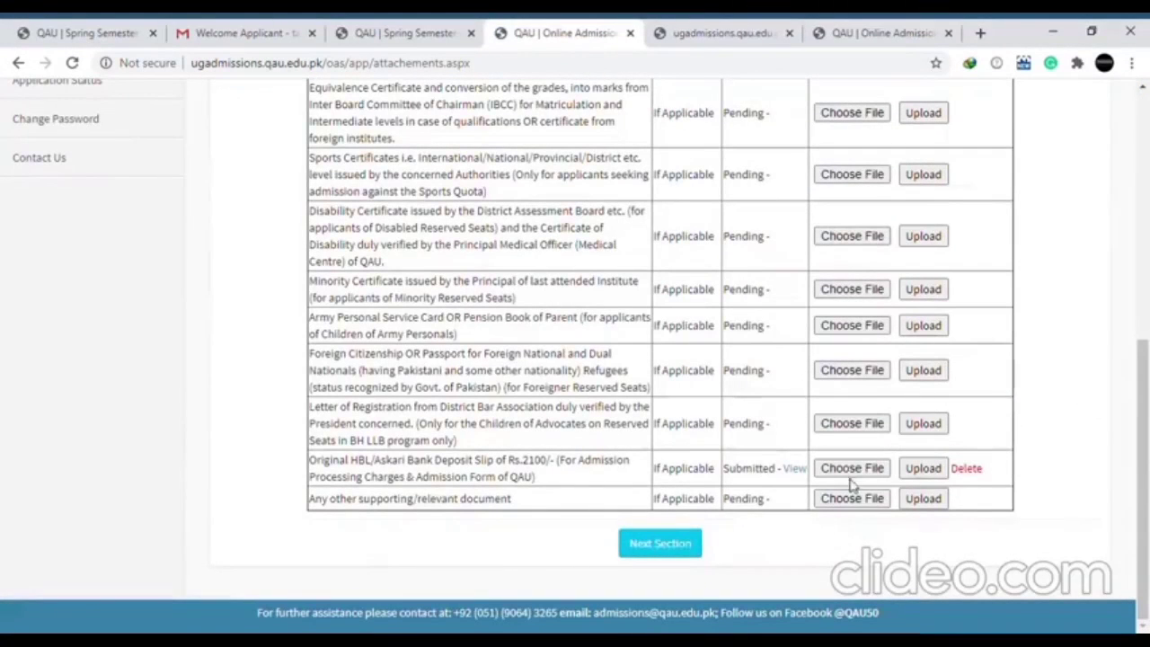
left_click(679, 556)
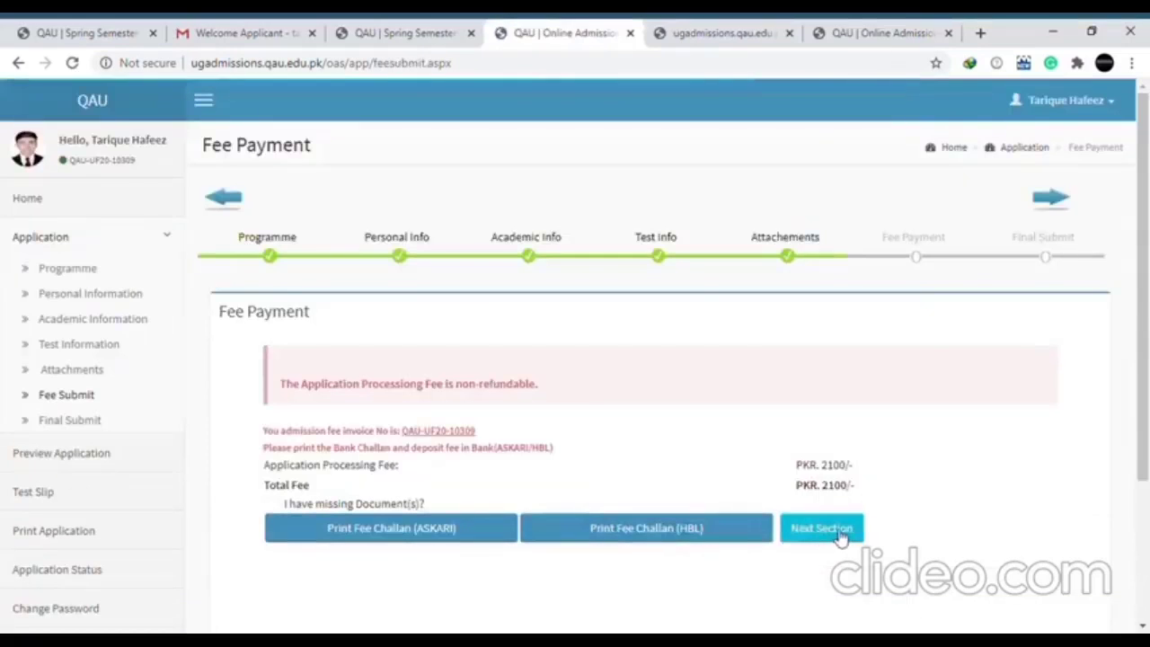
left_click(842, 537)
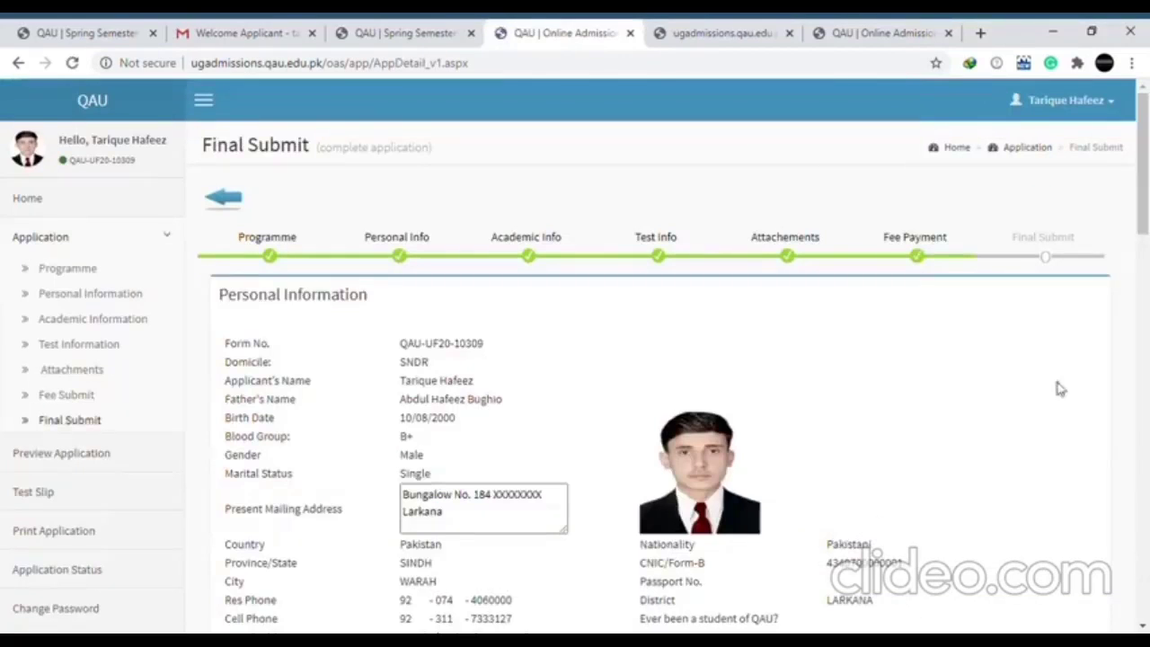
Select 04.jpg under Paid Fee Slip Attachment and upload it as the paid fee slip image
left_click_drag(1146, 209, 1146, 530)
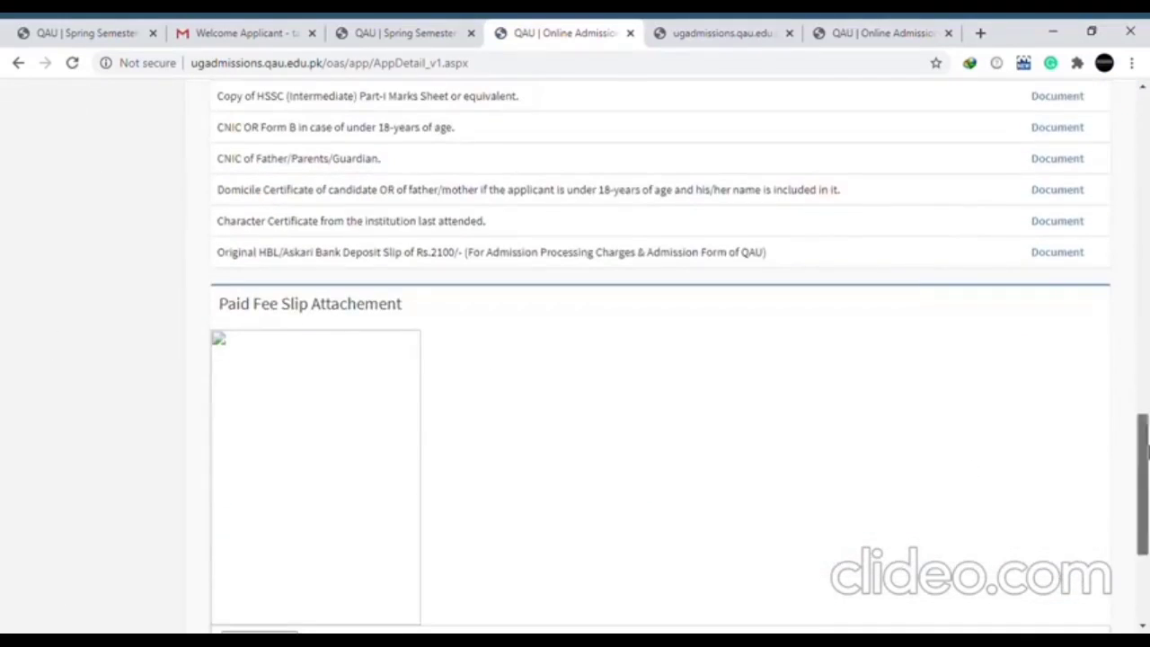
left_click_drag(1144, 485, 1144, 550)
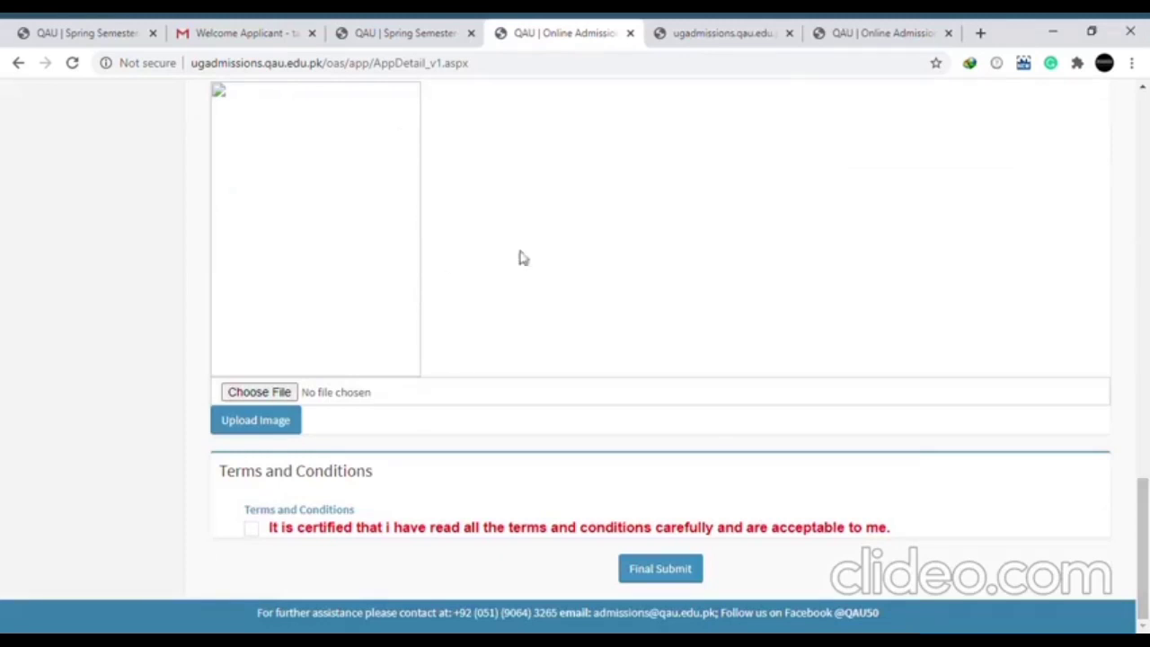
left_click_drag(1146, 509, 1146, 460)
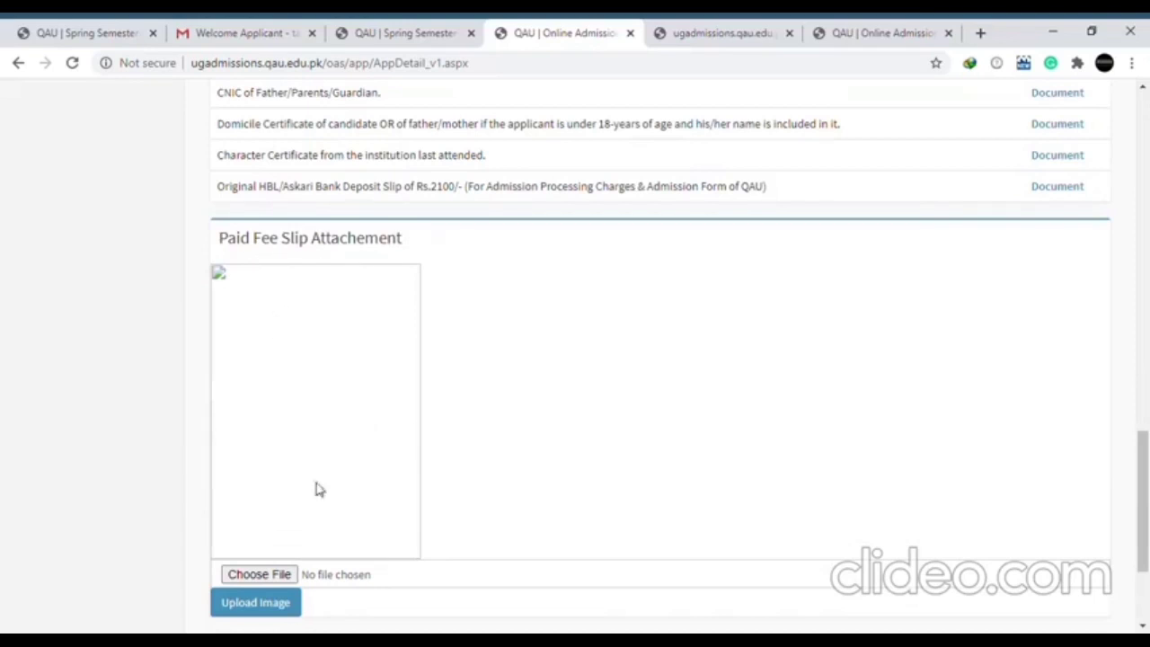
left_click(284, 576)
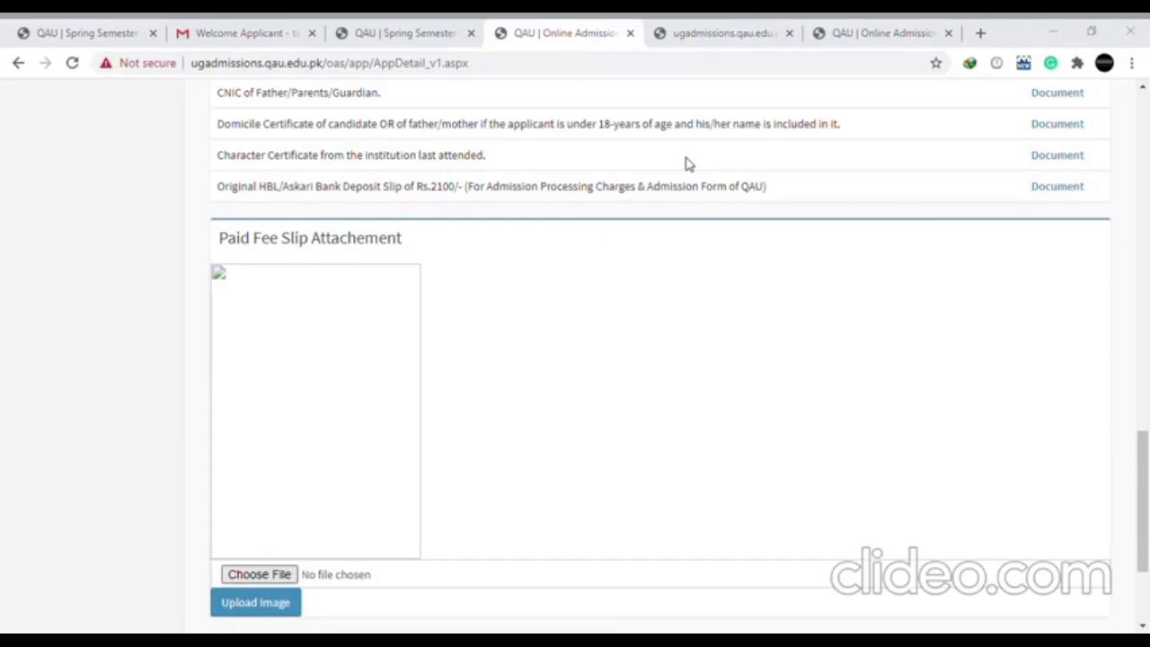
left_click(252, 604)
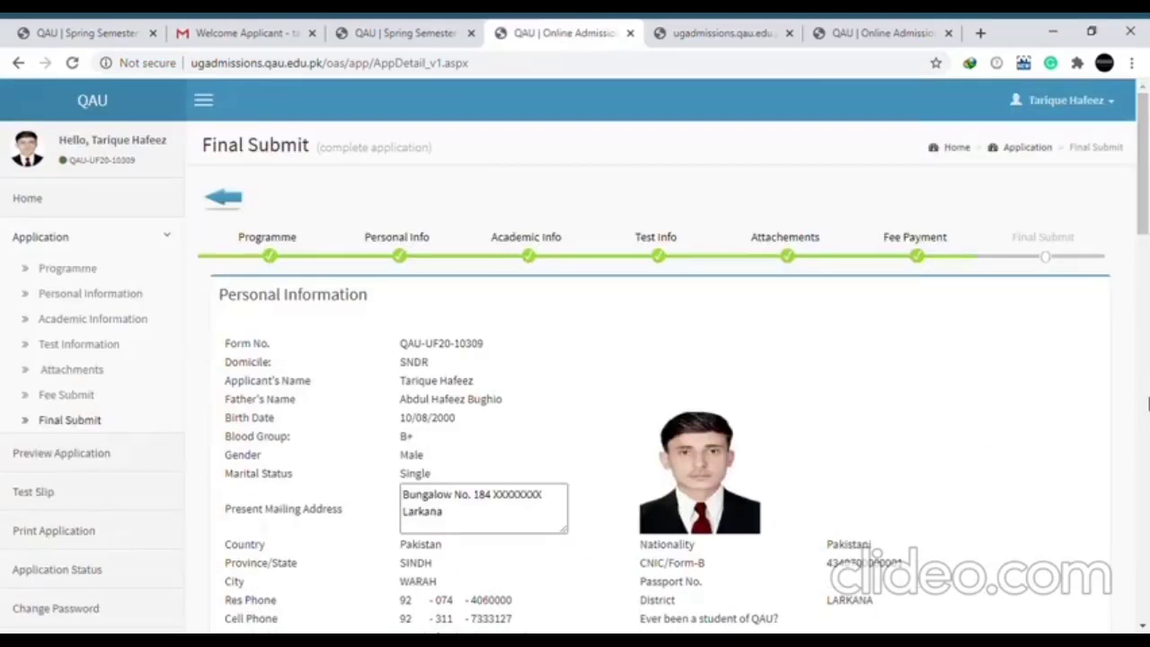
left_click(1148, 455)
left_click_drag(1147, 458, 1148, 605)
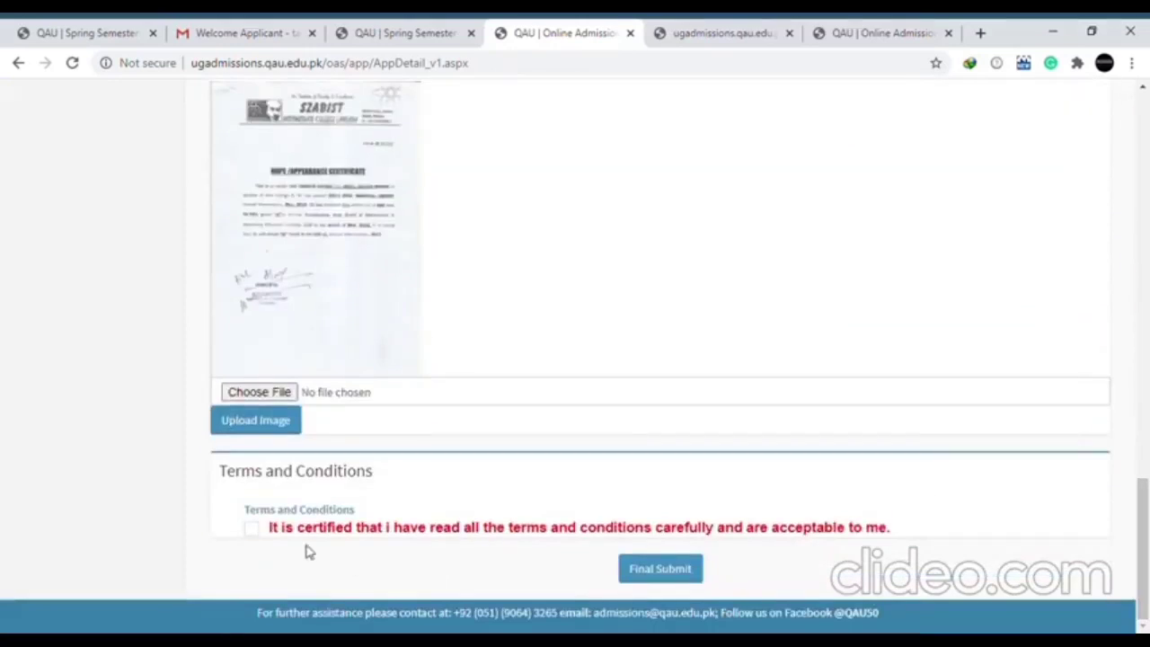